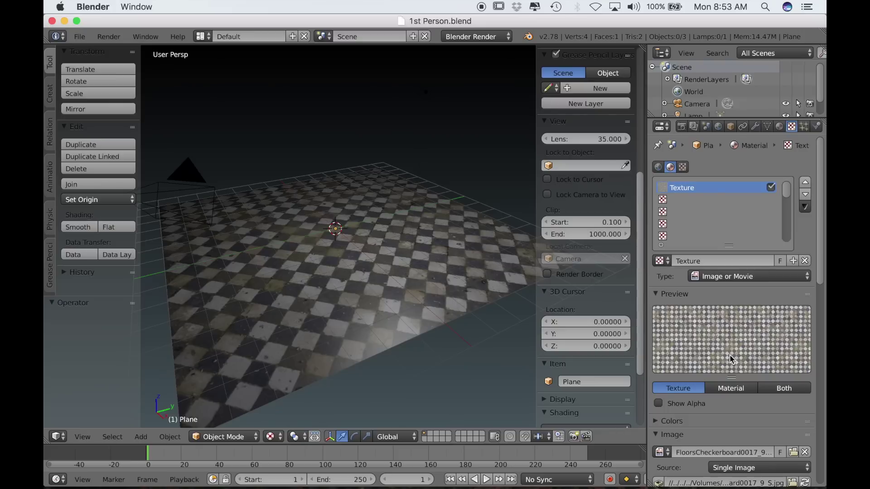
Step: Add a cube mesh at the origin of the checkerboard floor
{"action": "key", "text": "shift+a"}
{"action": "mouse_move", "coordinate": [334, 258]}
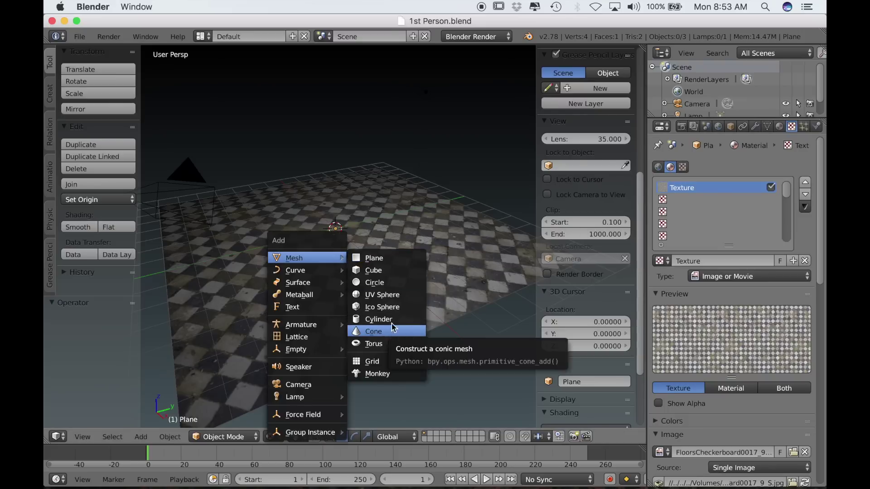
{"action": "left_click", "coordinate": [385, 271]}
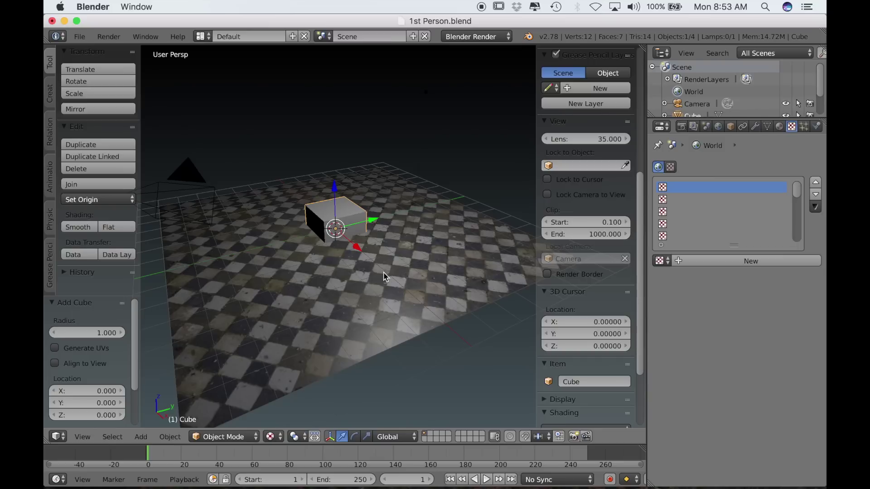
Step: Raise the cube 1 unit along Z in front orthographic wireframe view so its base rests on the floor
{"action": "key", "text": "KP_1"}
{"action": "key", "text": "KP_5"}
{"action": "key", "text": "z"}
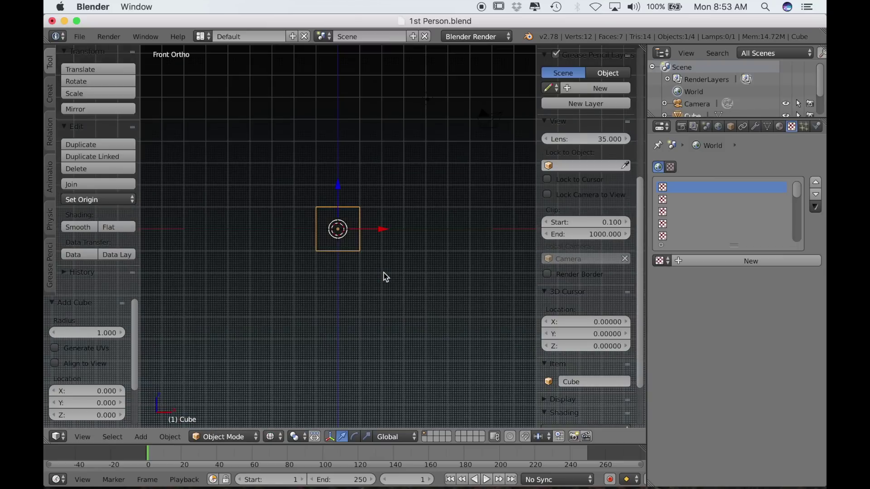
{"action": "key", "text": "KP_Decimal"}
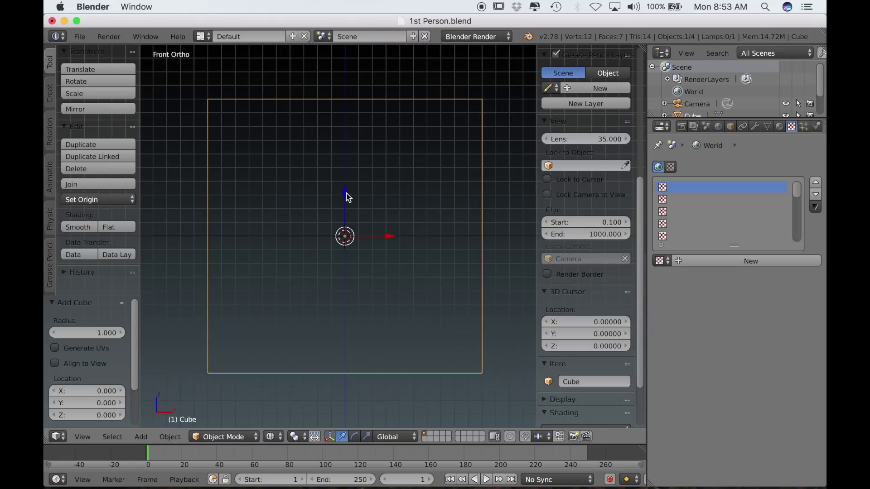
{"action": "left_click_drag", "start_coordinate": [346, 194], "coordinate": [361, 59]}
{"action": "key", "text": "KP_Decimal"}
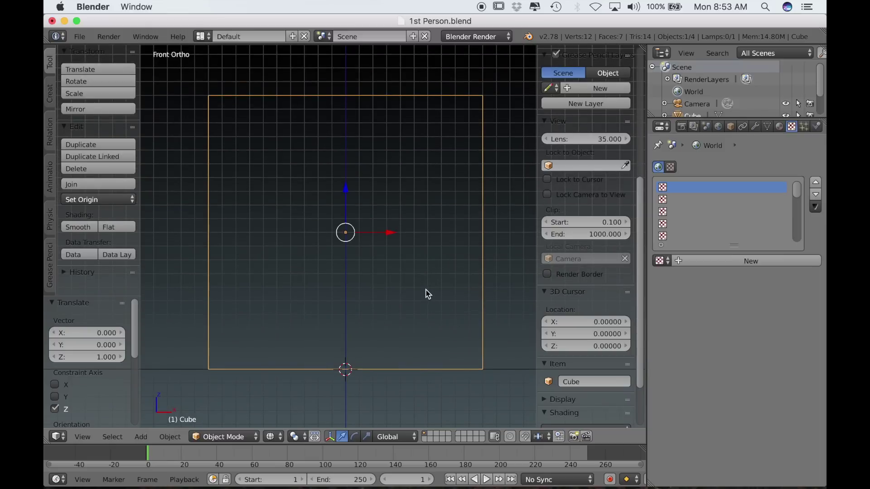
Step: Append the male_25 object from MakeHuman.blend in the Make Human Models folder on the W A C drive
{"action": "left_click", "coordinate": [79, 36]}
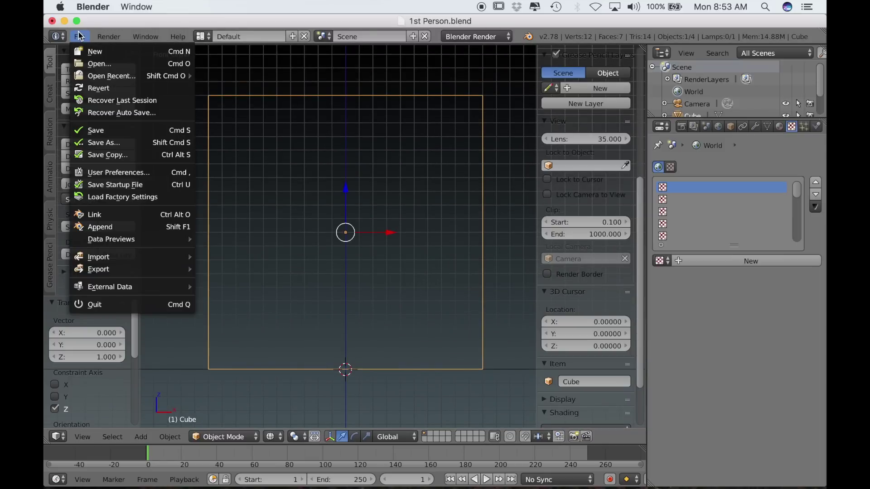
{"action": "left_click", "coordinate": [102, 227]}
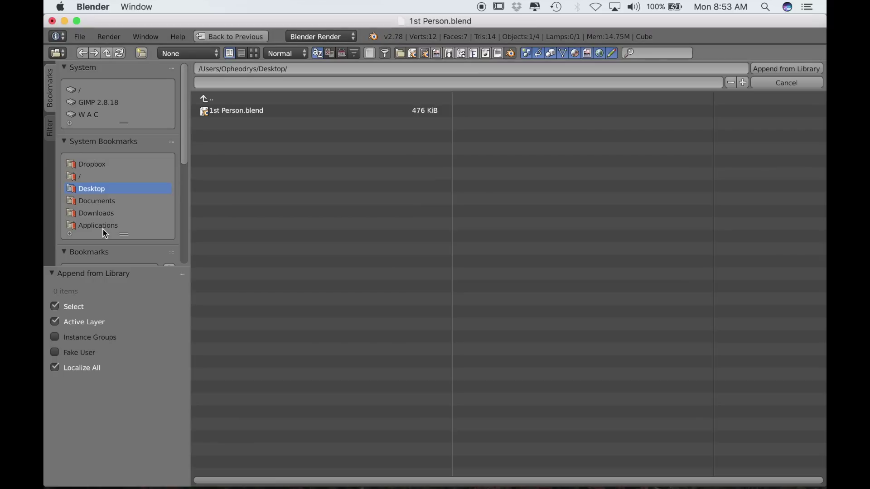
{"action": "left_click", "coordinate": [85, 116]}
{"action": "left_click", "coordinate": [250, 122]}
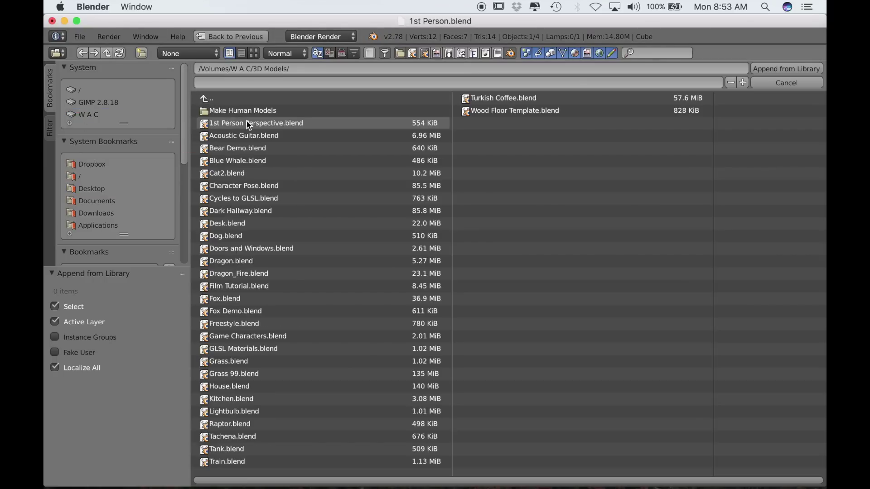
{"action": "left_click", "coordinate": [231, 111]}
{"action": "left_click", "coordinate": [227, 126]}
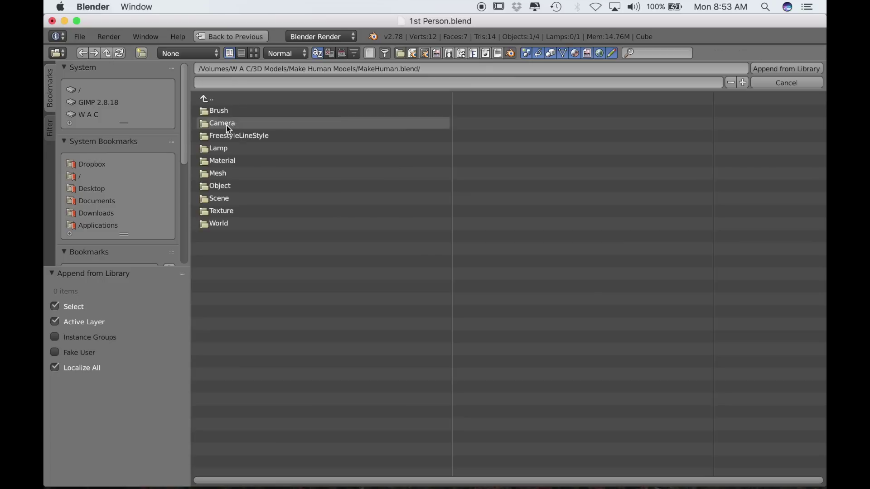
{"action": "left_click", "coordinate": [226, 188]}
{"action": "left_click", "coordinate": [213, 148]}
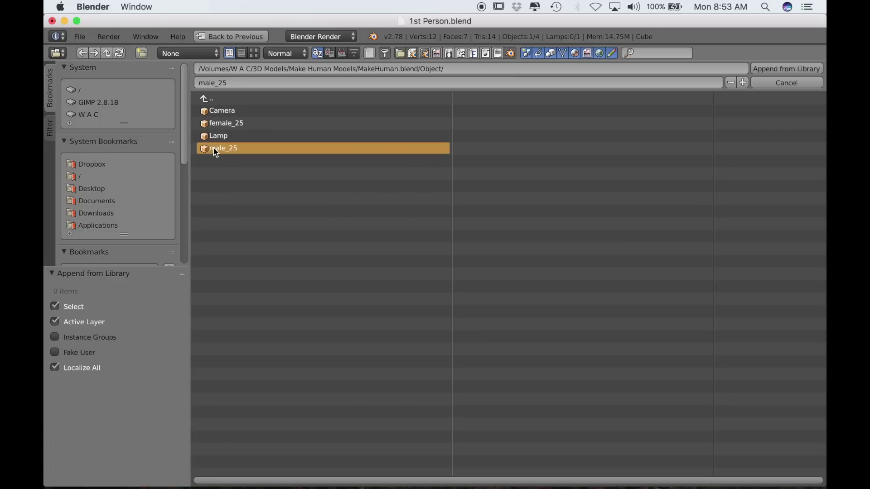
{"action": "left_click", "coordinate": [788, 70]}
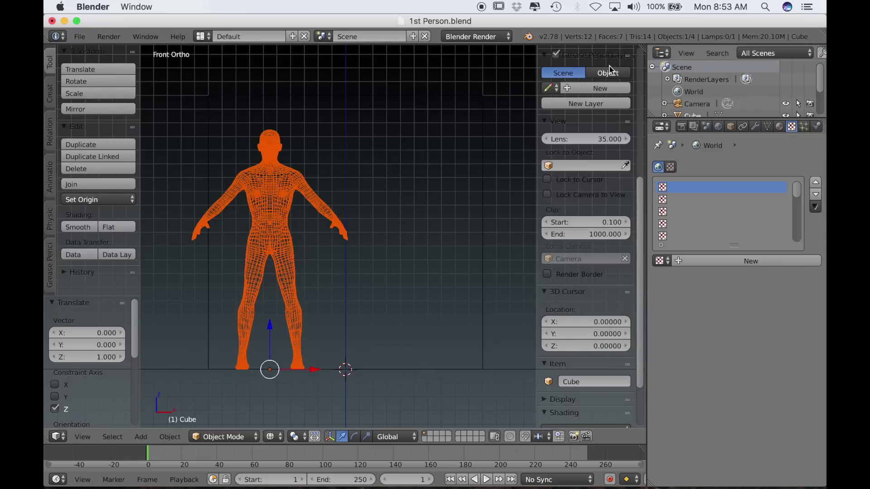
{"action": "key", "text": "Home"}
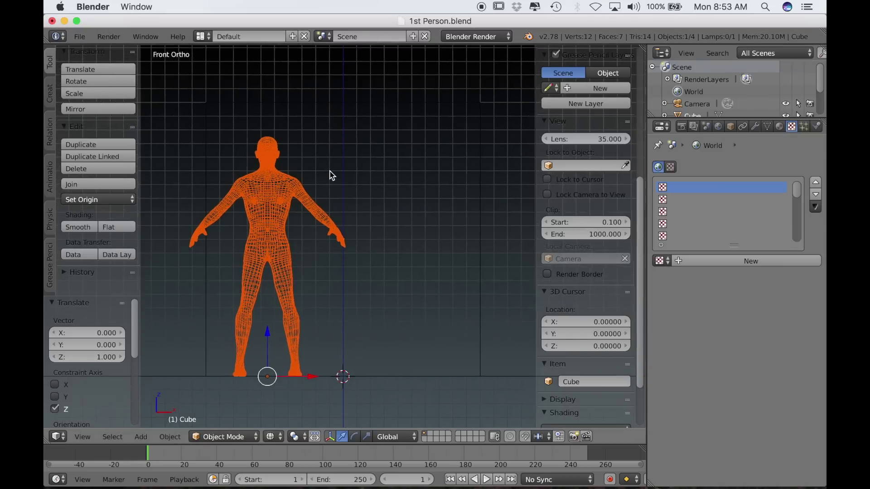
Step: Lower the cube's top face about 0.25 units along Z to match the height of the human model
{"action": "right_click", "coordinate": [327, 109]}
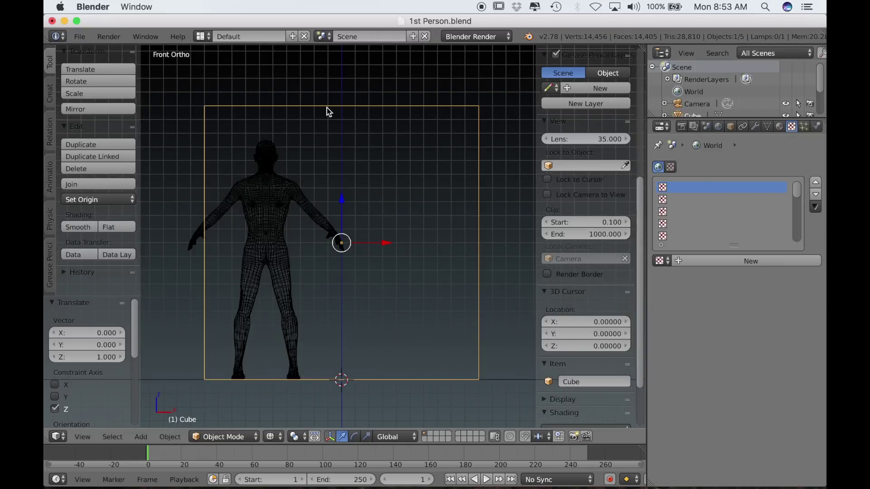
{"action": "middle_click_drag", "start_coordinate": [326, 111], "coordinate": [326, 109]}
{"action": "key", "text": "Tab"}
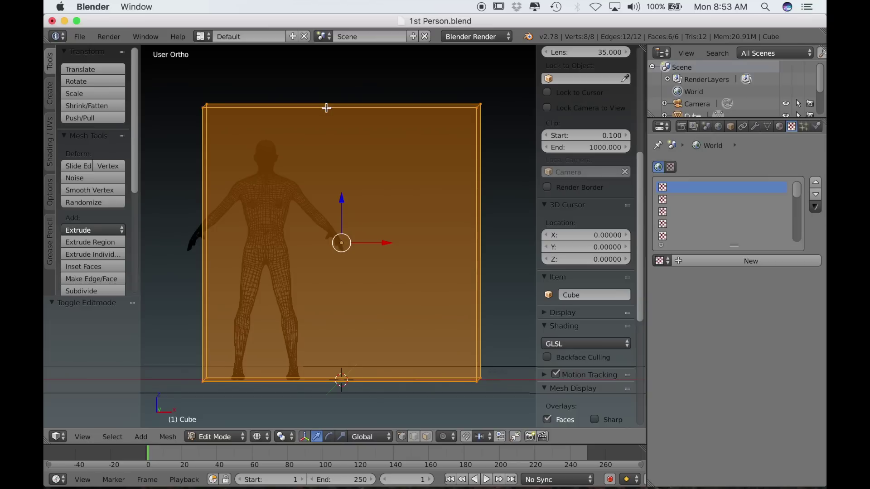
{"action": "key", "text": "KP_1"}
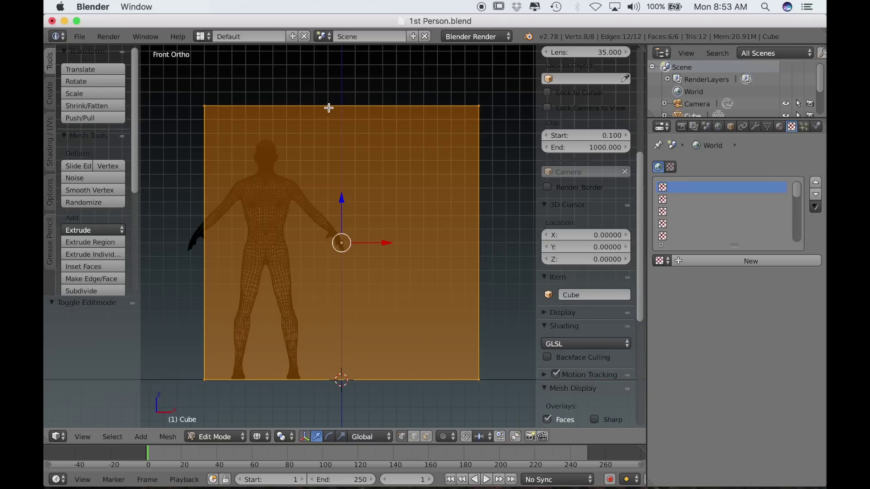
{"action": "left_click", "coordinate": [427, 437]}
{"action": "right_click", "coordinate": [342, 109]}
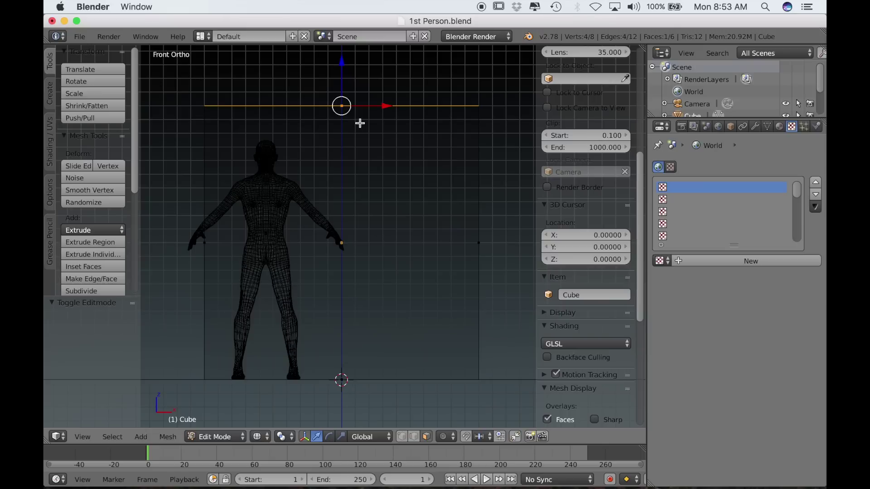
{"action": "key", "text": "g"}
{"action": "key", "text": "z"}
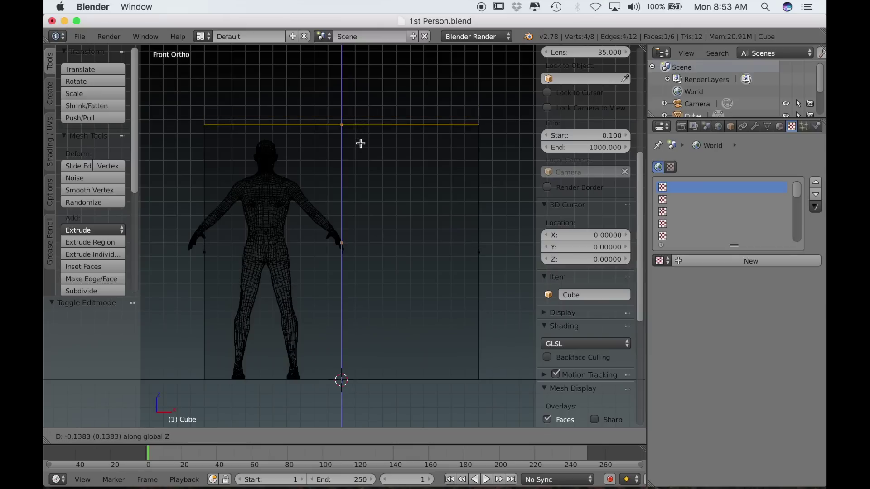
{"action": "type", "text": "-.25"}
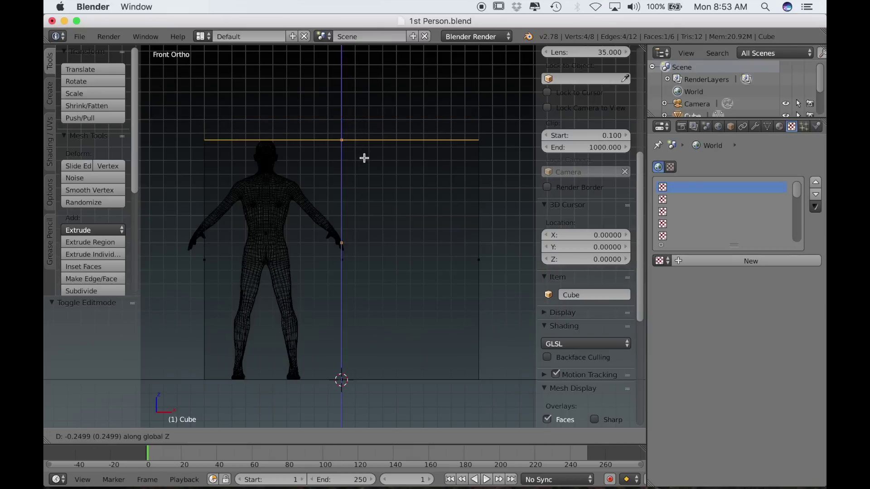
{"action": "key", "text": "Return"}
Step: Scale the whole cube mesh to about 0.35 in X and Y only, keeping its height, and return to Object Mode
{"action": "key", "text": "a"}
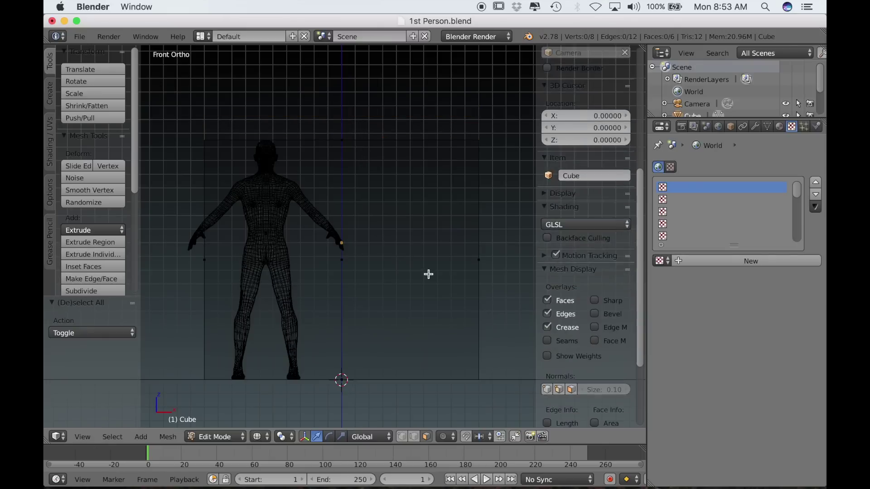
{"action": "key", "text": "a"}
{"action": "key", "text": "s"}
{"action": "key", "text": "shift+z"}
{"action": "key", "text": "shift+z"}
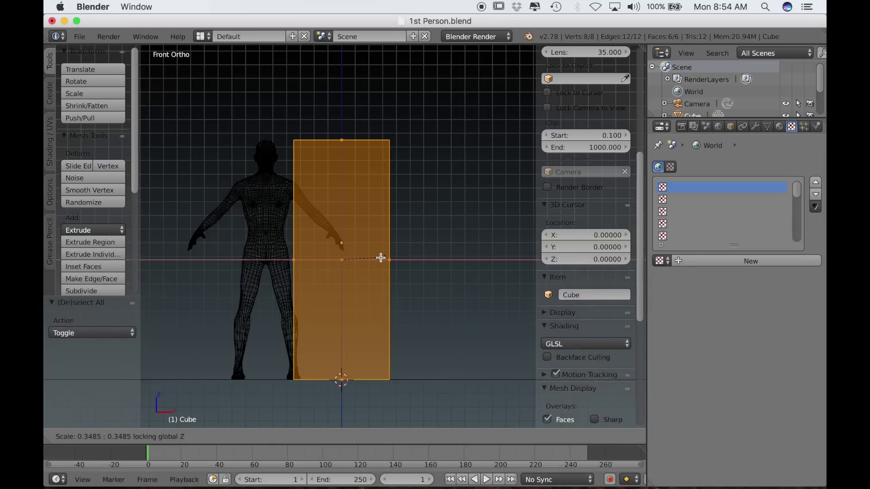
{"action": "left_click", "coordinate": [380, 257]}
{"action": "key", "text": "Tab"}
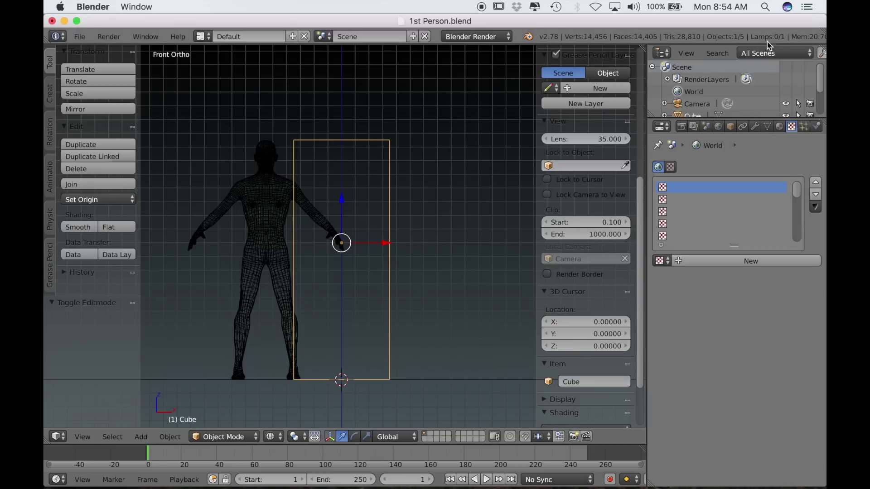
Step: Snap the camera to the 3D cursor at the origin and clear its rotation
{"action": "left_click", "coordinate": [694, 105]}
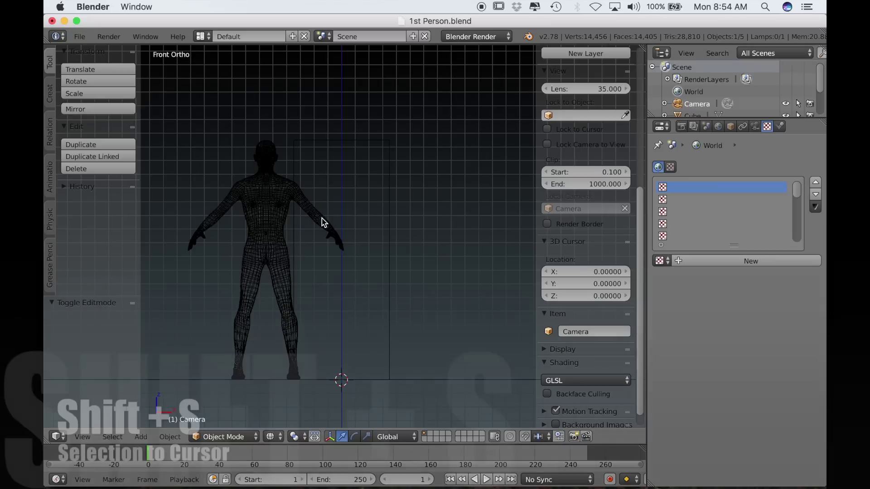
{"action": "key", "text": "shift+s"}
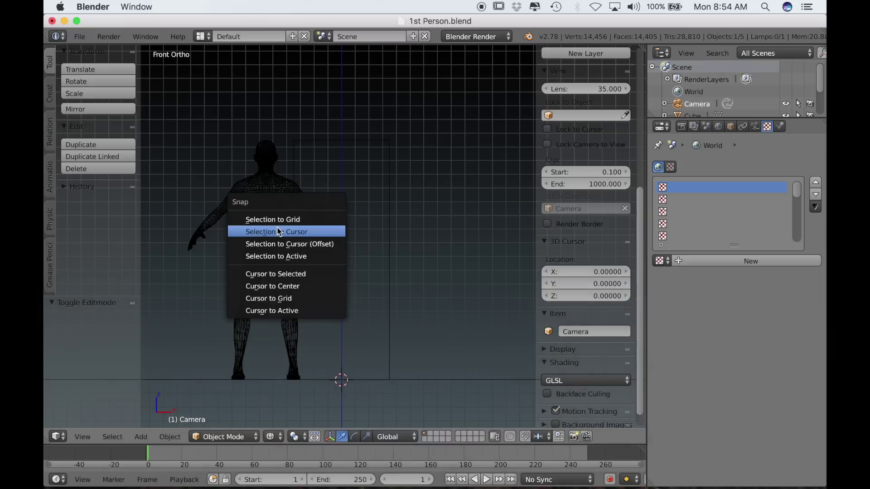
{"action": "left_click", "coordinate": [278, 231]}
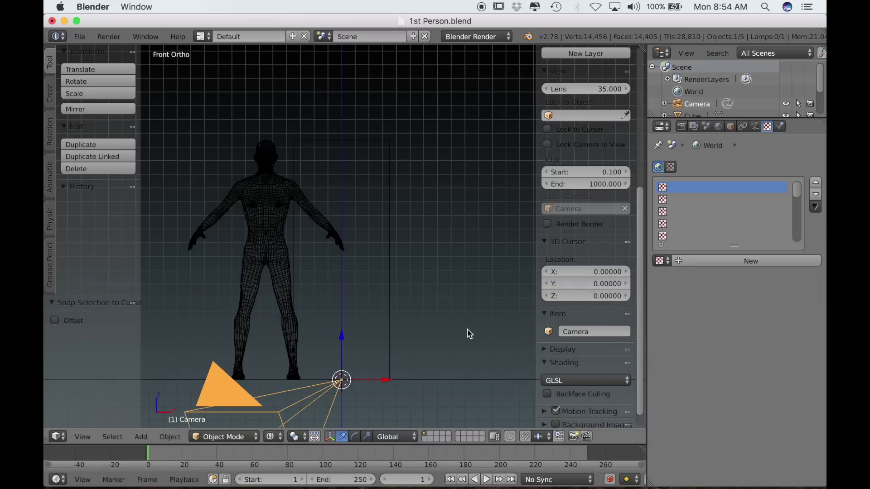
{"action": "key", "text": "alt+r"}
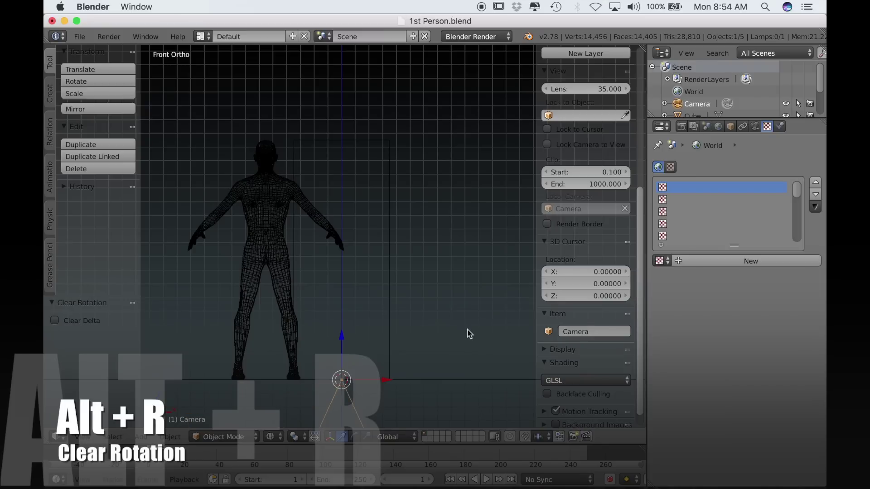
Step: Raise the camera about 1.64 units along Z to the figure's head height and scale it down to about 0.27
{"action": "scroll", "coordinate": [467, 334], "scroll_direction": "down", "scroll_amount": 5}
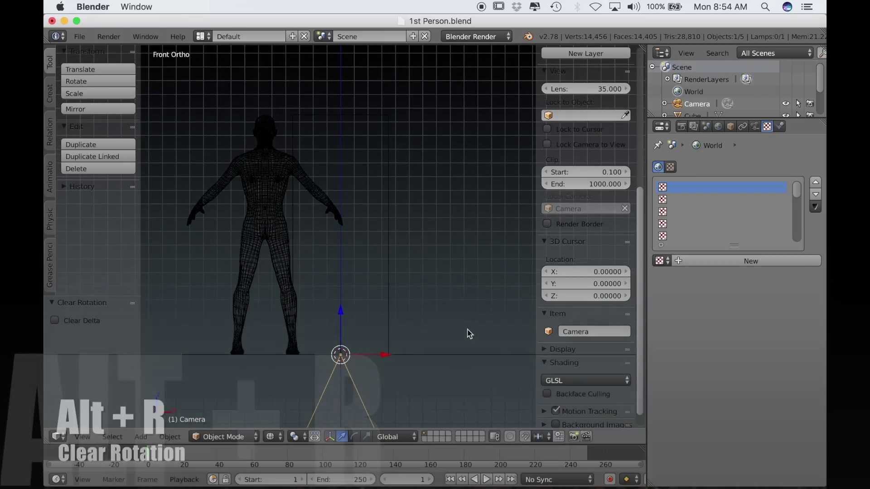
{"action": "left_click_drag", "start_coordinate": [342, 316], "coordinate": [351, 188]}
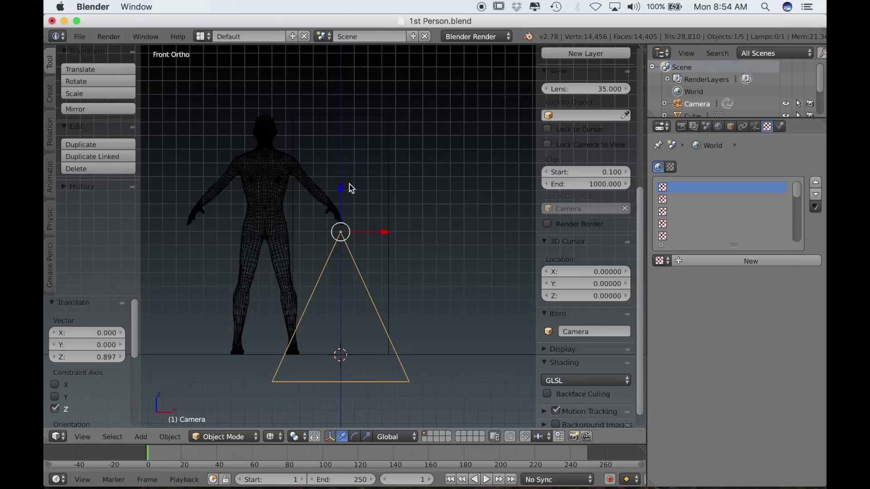
{"action": "key", "text": "g"}
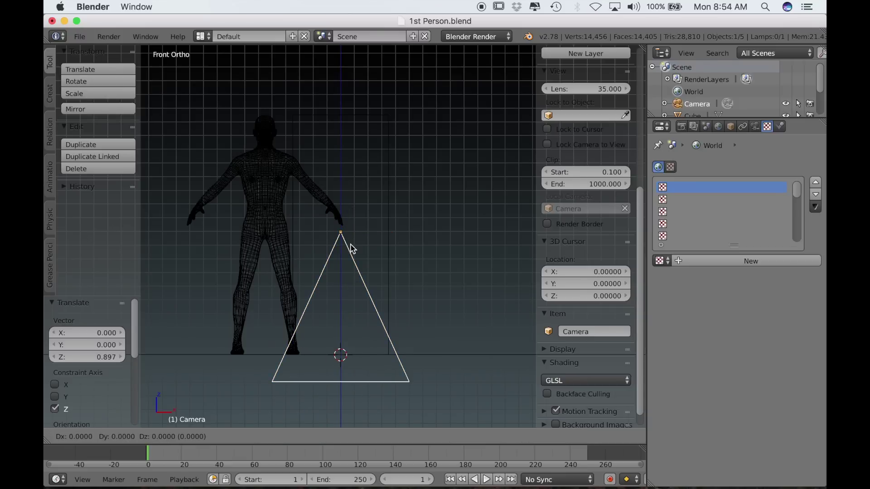
{"action": "key", "text": "z"}
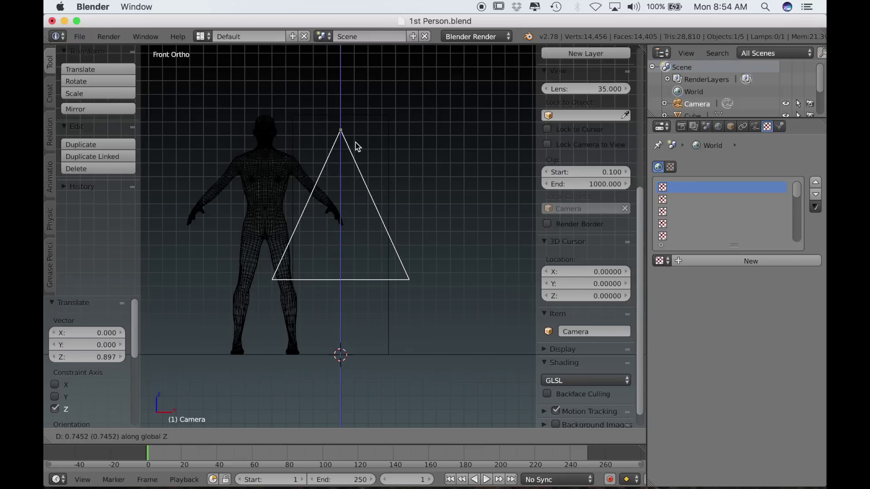
{"action": "left_click", "coordinate": [358, 146]}
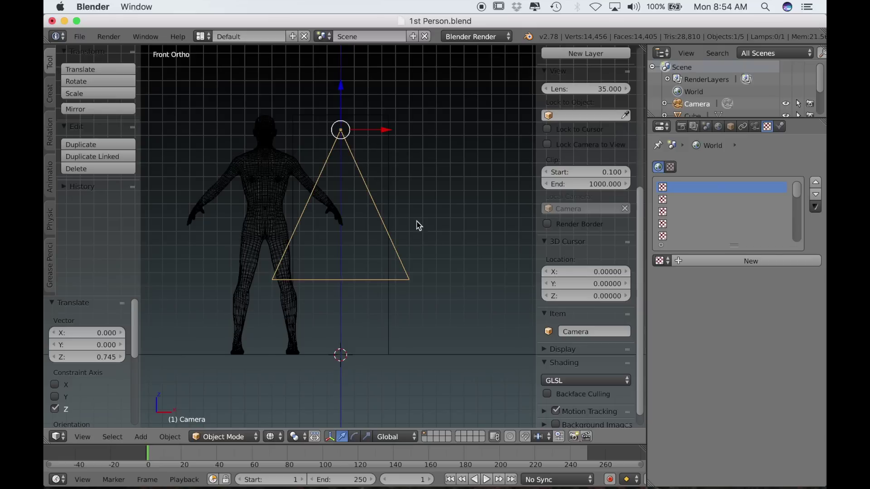
{"action": "key", "text": "s"}
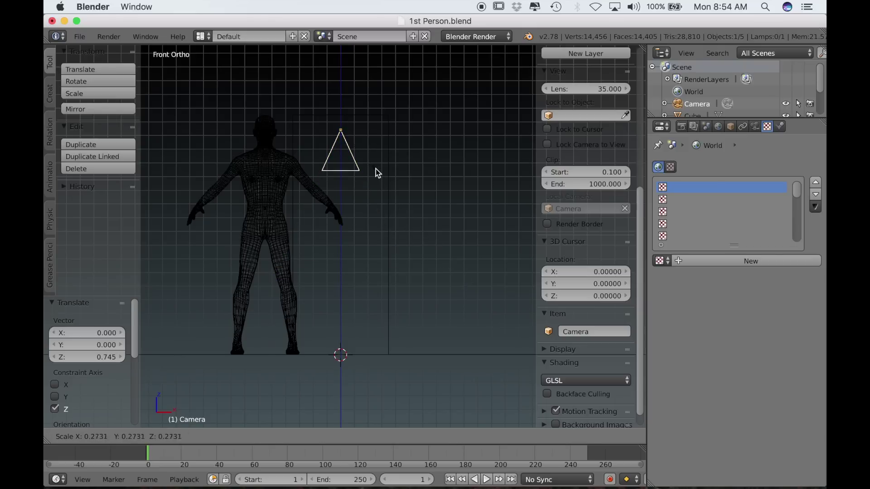
{"action": "left_click", "coordinate": [375, 168]}
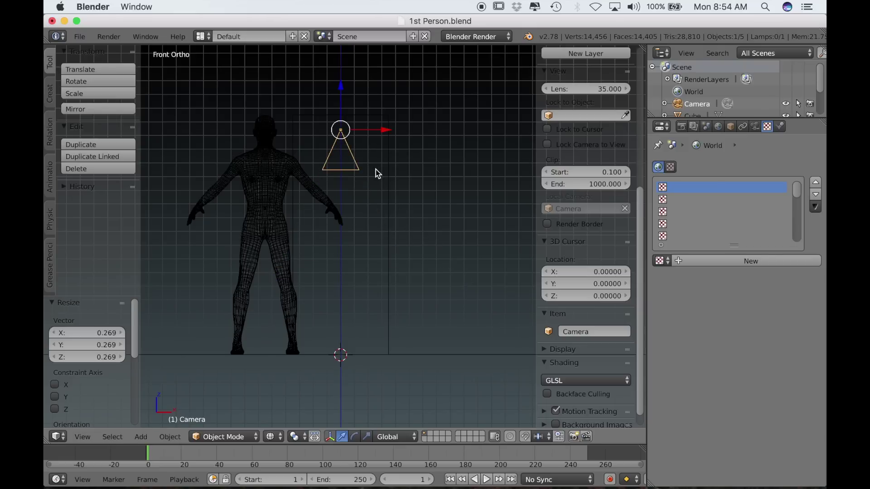
Step: In right side view, move the camera about -0.132 along Y and -0.004 along Z to the figure's eye position
{"action": "key", "text": "KP_3"}
{"action": "key", "text": "KP_Decimal"}
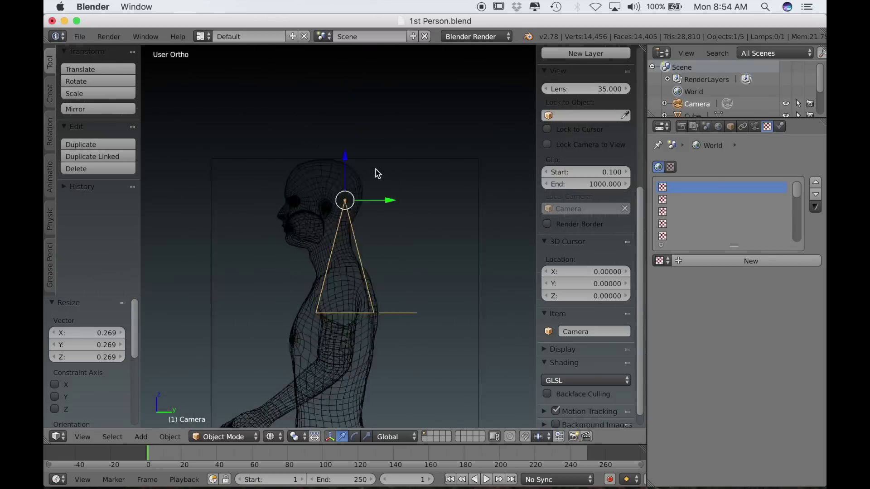
{"action": "left_click_drag", "start_coordinate": [391, 240], "coordinate": [321, 251]}
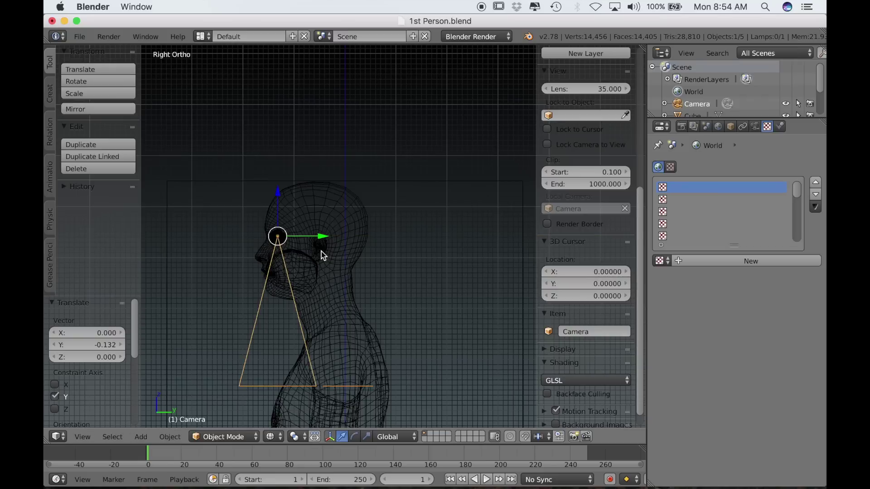
{"action": "left_click_drag", "start_coordinate": [278, 194], "coordinate": [278, 196]}
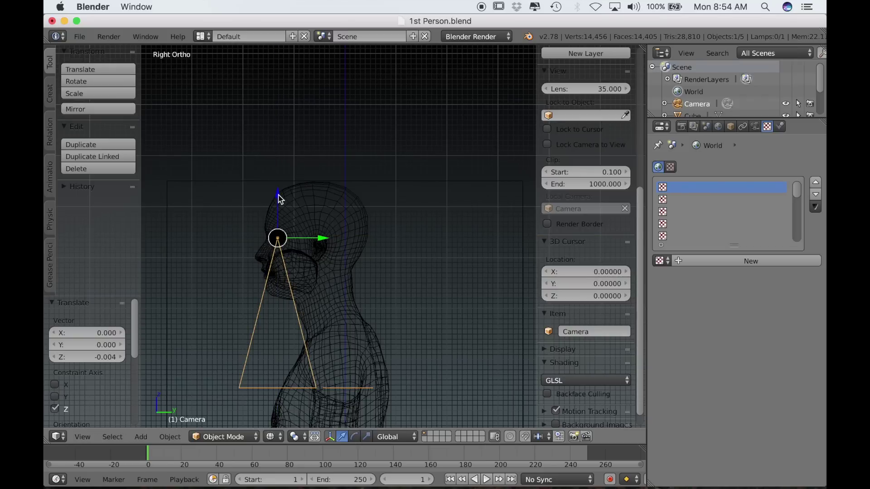
Step: Rotate the camera -90° in right side view so it faces forward from the figure's eye
{"action": "key", "text": "KP_Decimal"}
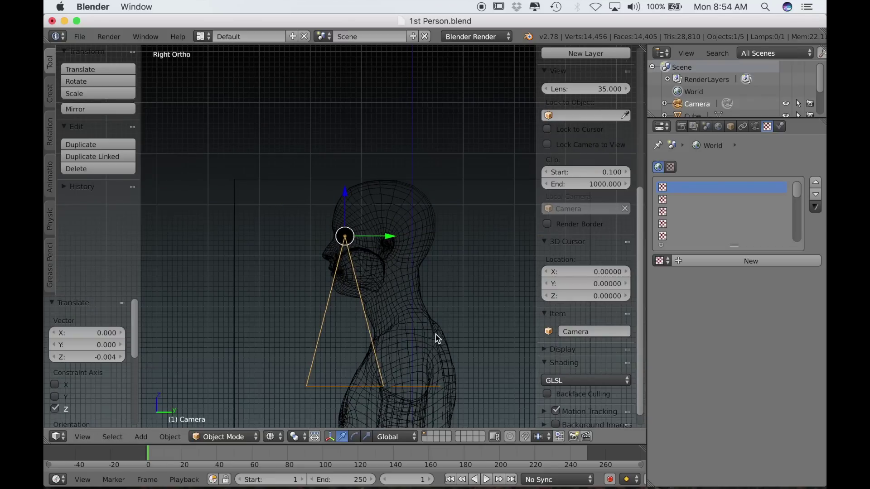
{"action": "scroll", "coordinate": [437, 338], "scroll_direction": "down", "scroll_amount": 5, "text": "shift"}
{"action": "scroll", "coordinate": [437, 339], "scroll_direction": "right", "scroll_amount": 4, "text": "shift"}
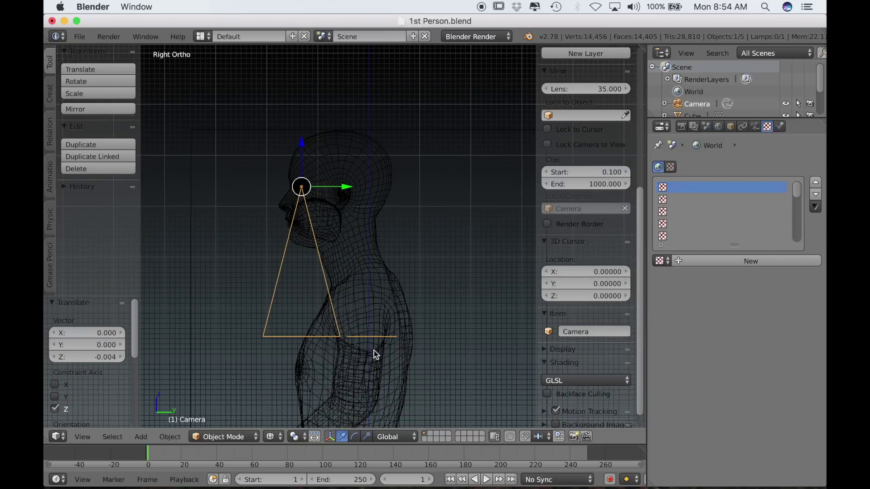
{"action": "scroll", "coordinate": [404, 348], "scroll_direction": "right", "scroll_amount": 3, "text": "shift"}
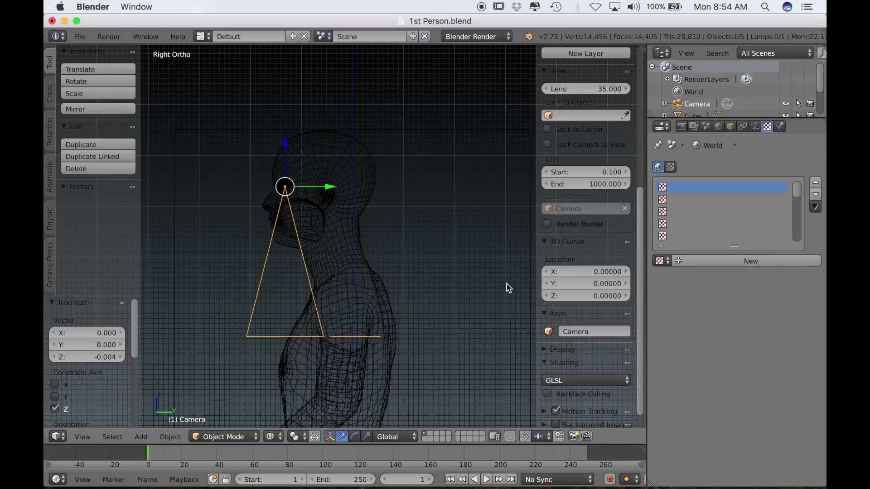
{"action": "key", "text": "r"}
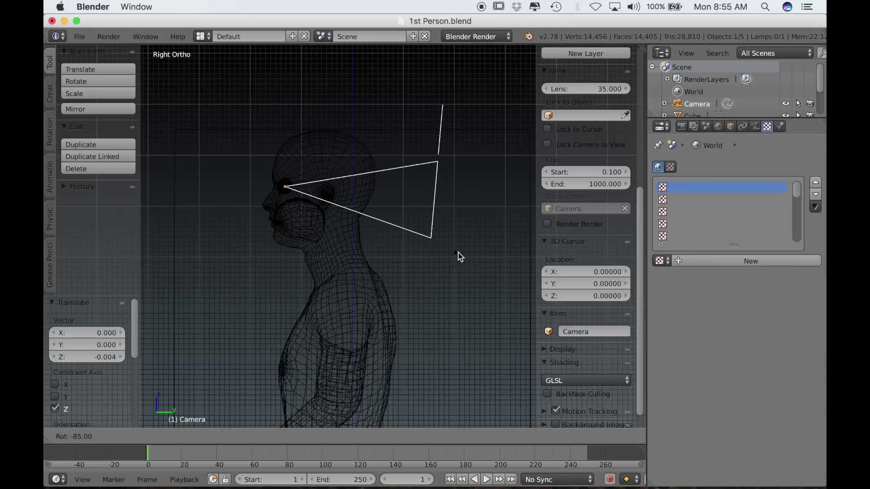
{"action": "left_click", "coordinate": [462, 203]}
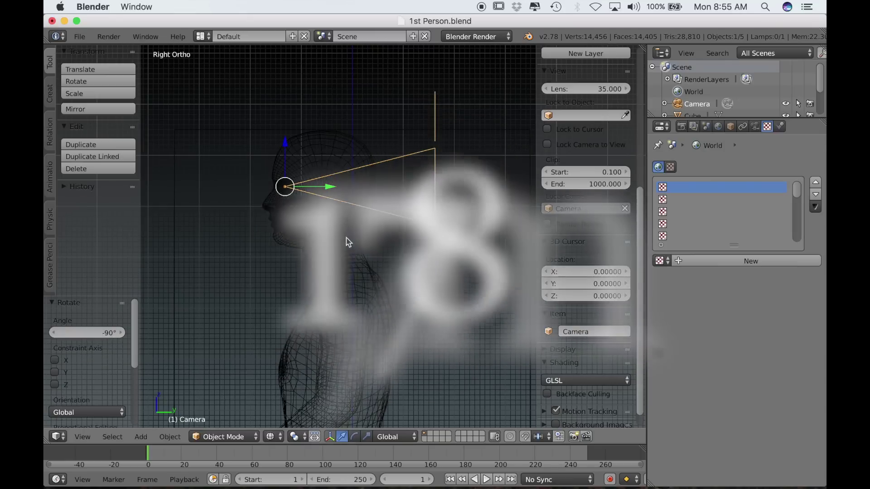
Step: Delete the male reference figure from the scene
{"action": "right_click", "coordinate": [347, 240]}
{"action": "key", "text": "x"}
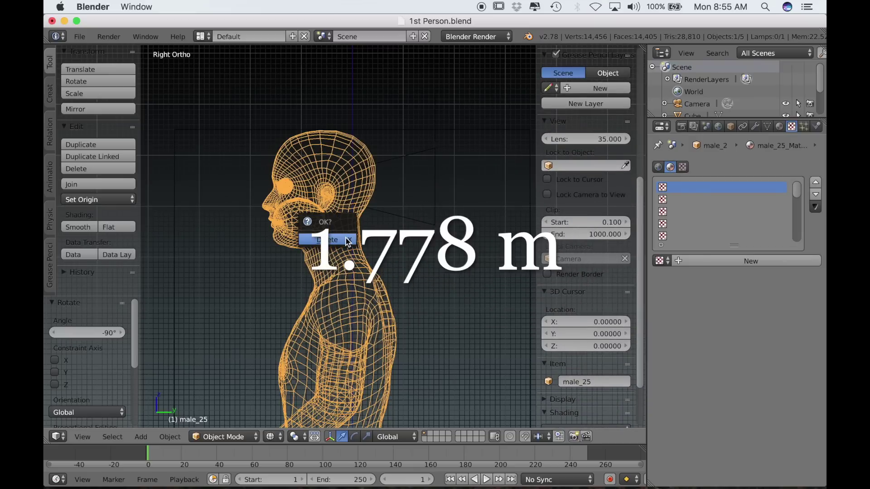
{"action": "left_click", "coordinate": [346, 238]}
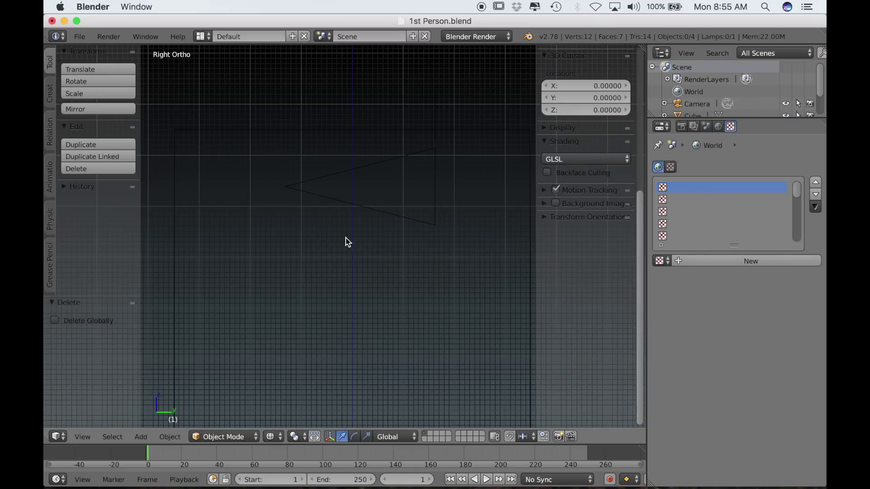
Step: Select the cube and switch the viewport shading from wireframe to Texture
{"action": "scroll", "coordinate": [346, 238], "scroll_direction": "down", "scroll_amount": 5}
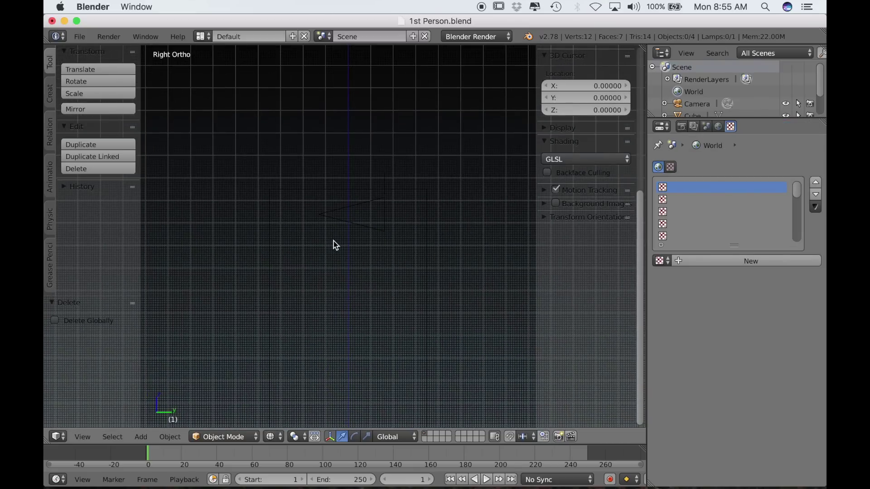
{"action": "key", "text": "z"}
{"action": "scroll", "coordinate": [333, 241], "scroll_direction": "up", "scroll_amount": 5}
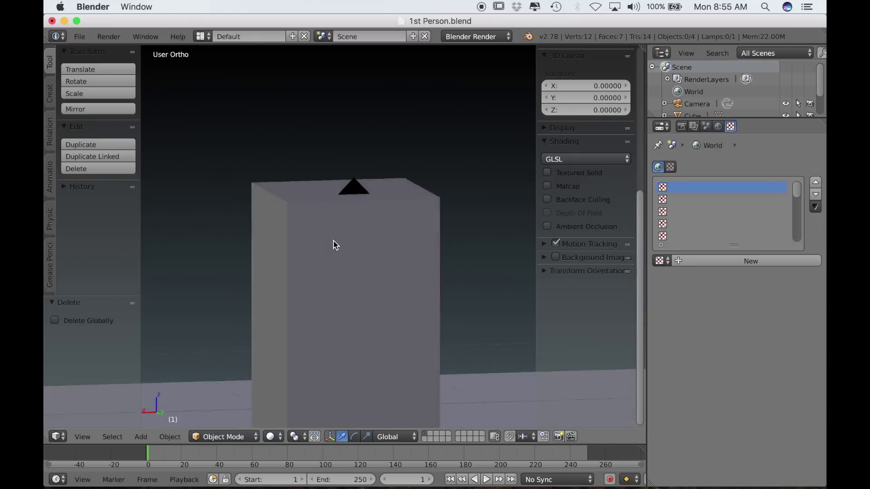
{"action": "scroll", "coordinate": [335, 244], "scroll_direction": "left", "scroll_amount": 5}
{"action": "right_click", "coordinate": [382, 250]}
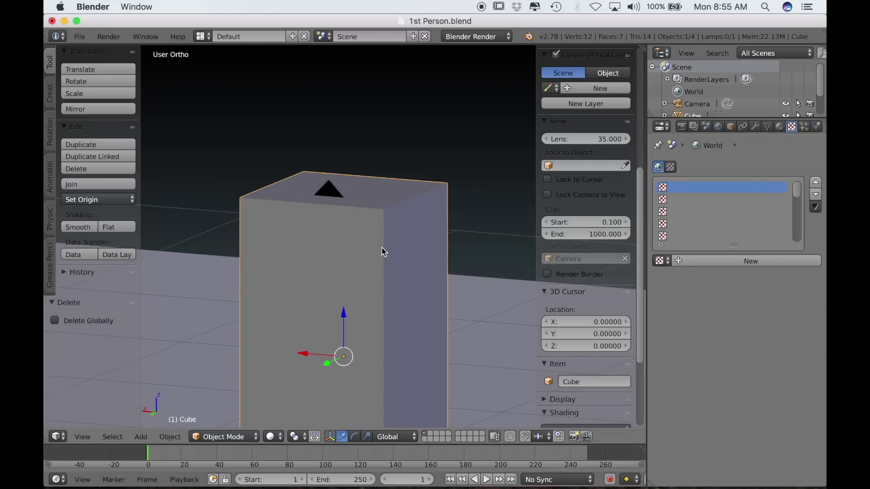
{"action": "left_click", "coordinate": [272, 436]}
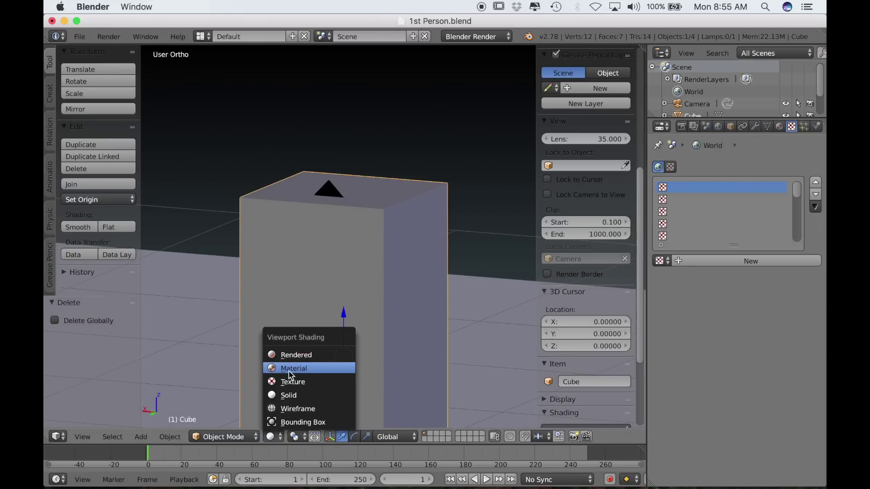
{"action": "left_click", "coordinate": [290, 383]}
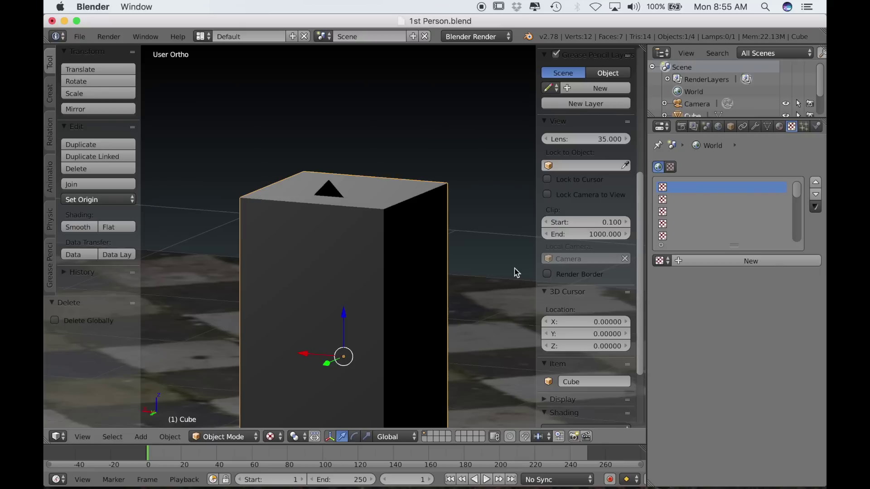
Step: Set the cube's maximum draw type to Wire in its object display settings
{"action": "left_click", "coordinate": [730, 126]}
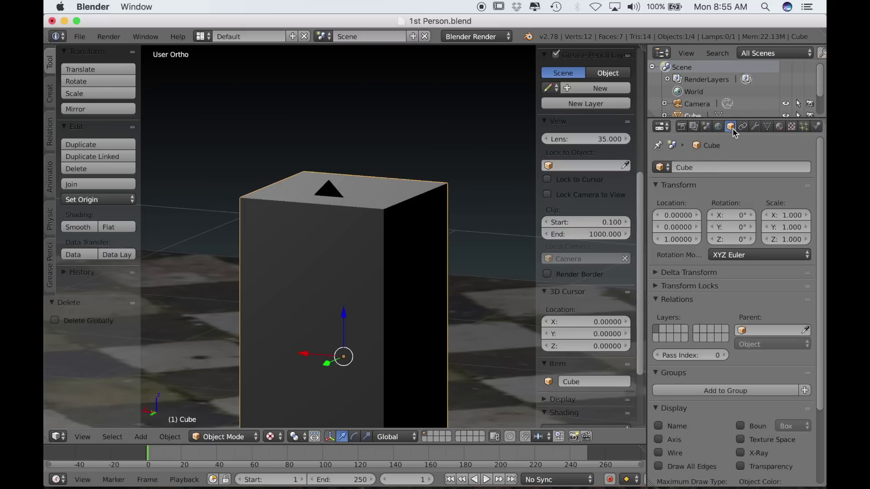
{"action": "scroll", "coordinate": [681, 462], "scroll_direction": "down", "scroll_amount": 5}
{"action": "left_click", "coordinate": [685, 400]}
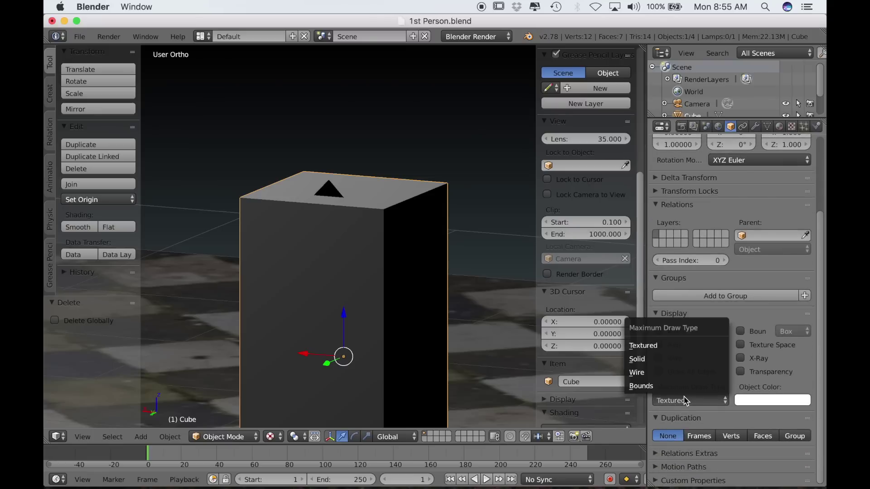
{"action": "left_click", "coordinate": [656, 372]}
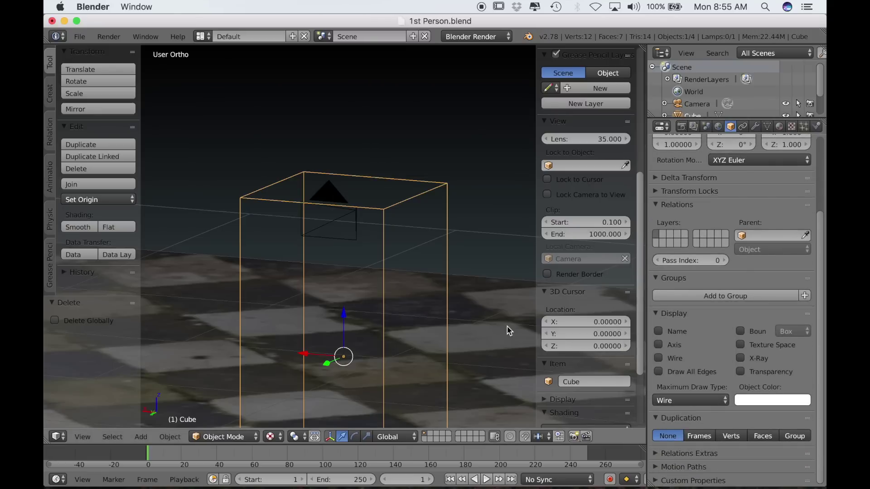
Step: Parent the camera to the cube with the Object parent type
{"action": "right_click", "coordinate": [323, 188]}
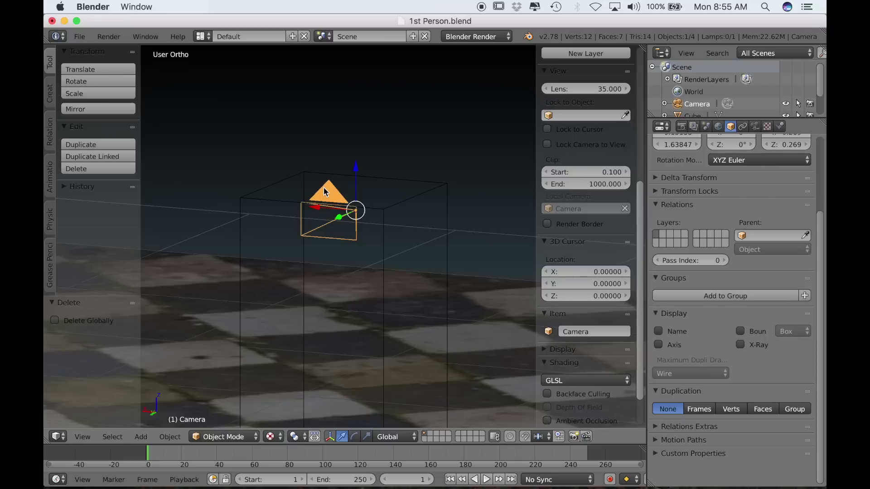
{"action": "right_click", "coordinate": [279, 180], "text": "shift"}
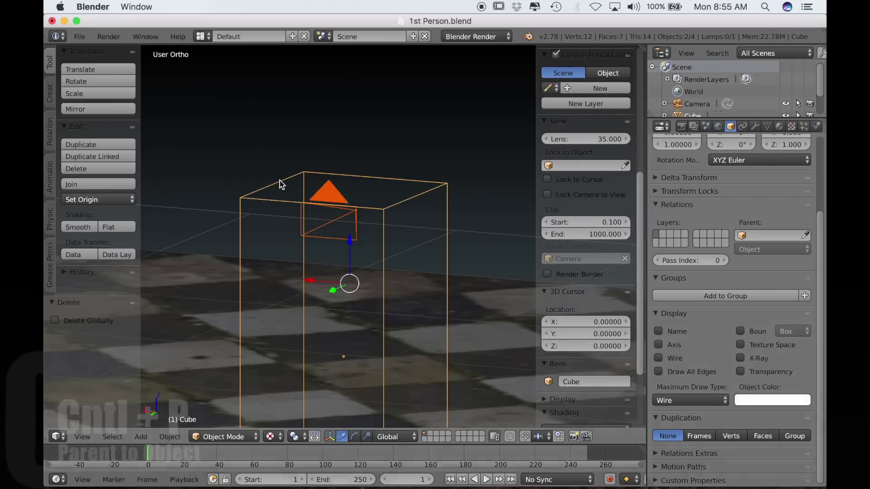
{"action": "key", "text": "ctrl+p"}
{"action": "left_click", "coordinate": [281, 183]}
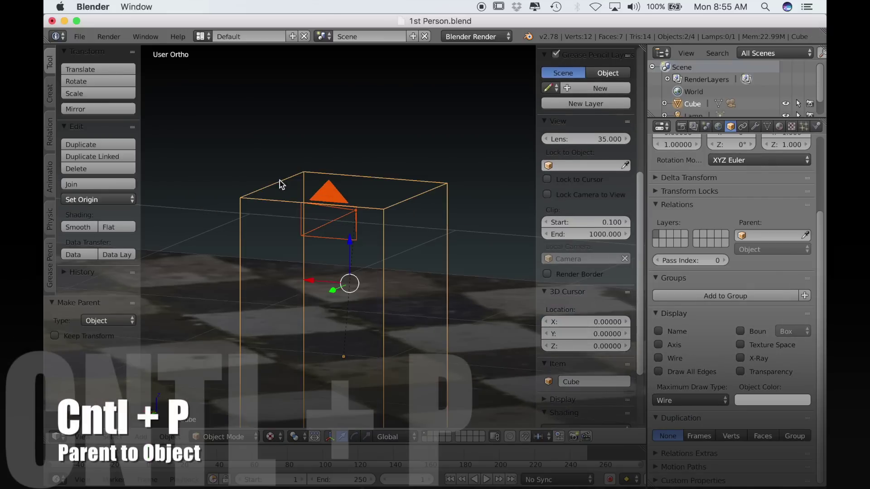
Step: Select only the cube and change the render engine to Blender Game with the cube's physics settings shown
{"action": "right_click", "coordinate": [390, 183]}
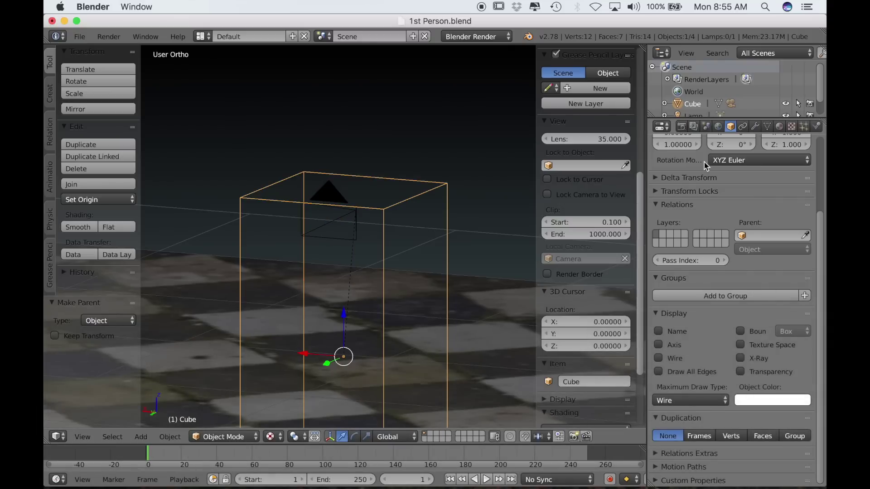
{"action": "left_click", "coordinate": [817, 125]}
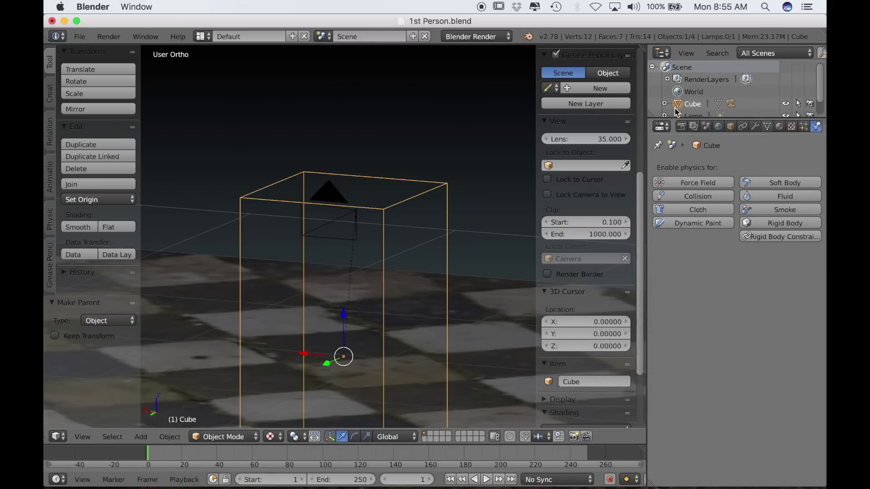
{"action": "left_click", "coordinate": [491, 37]}
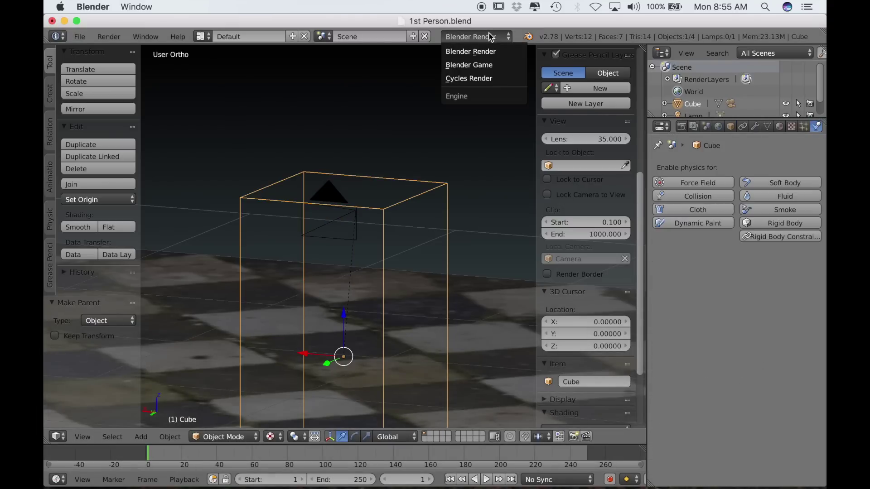
{"action": "left_click", "coordinate": [485, 65]}
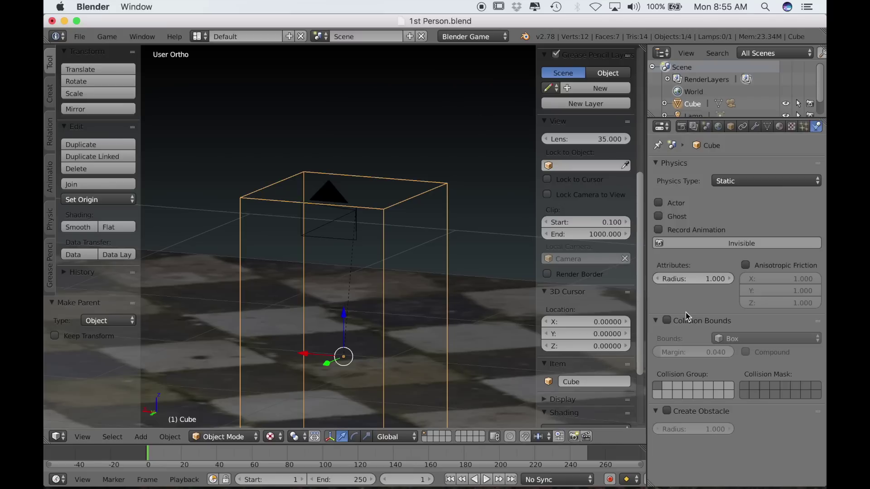
Step: Set the cube's physics type to Character and make it invisible in the game
{"action": "left_click", "coordinate": [738, 182]}
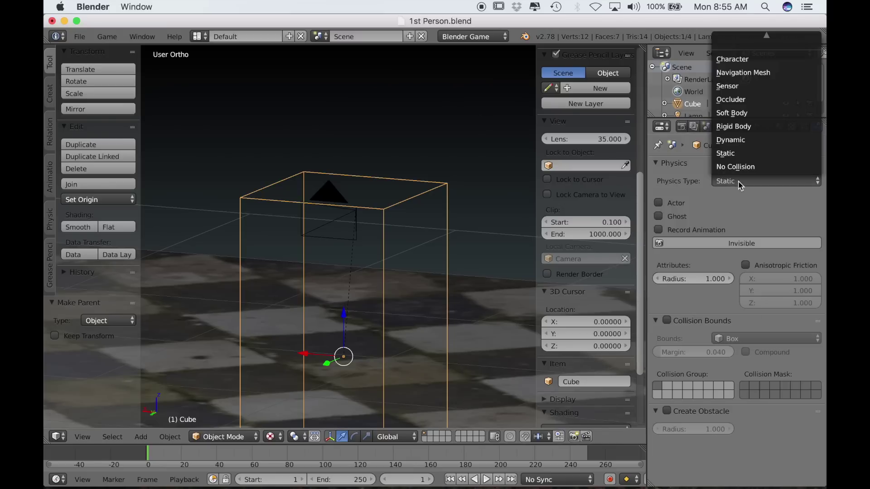
{"action": "left_click", "coordinate": [733, 59]}
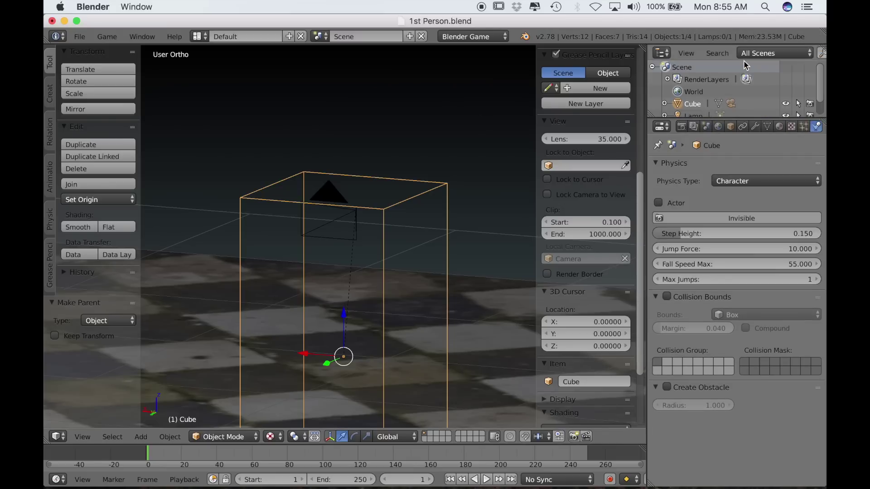
{"action": "left_click", "coordinate": [723, 218]}
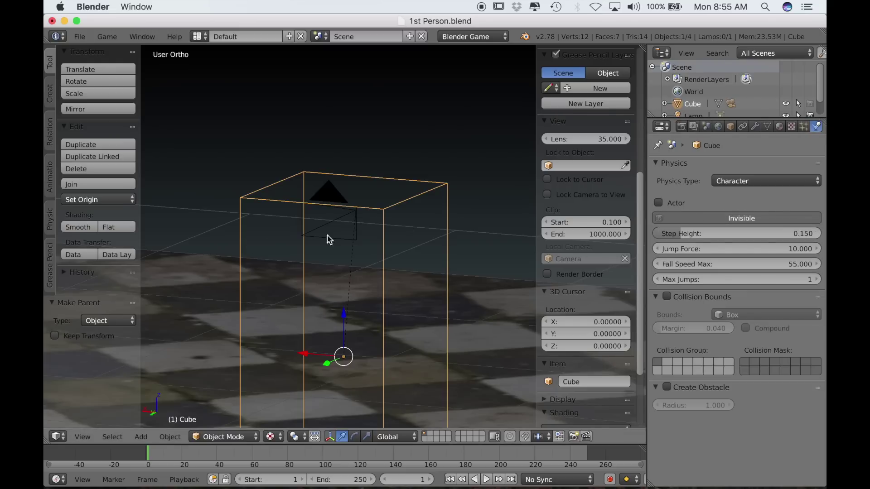
Step: Select the camera, look through it and set its focal length to 17 mm
{"action": "right_click", "coordinate": [335, 200]}
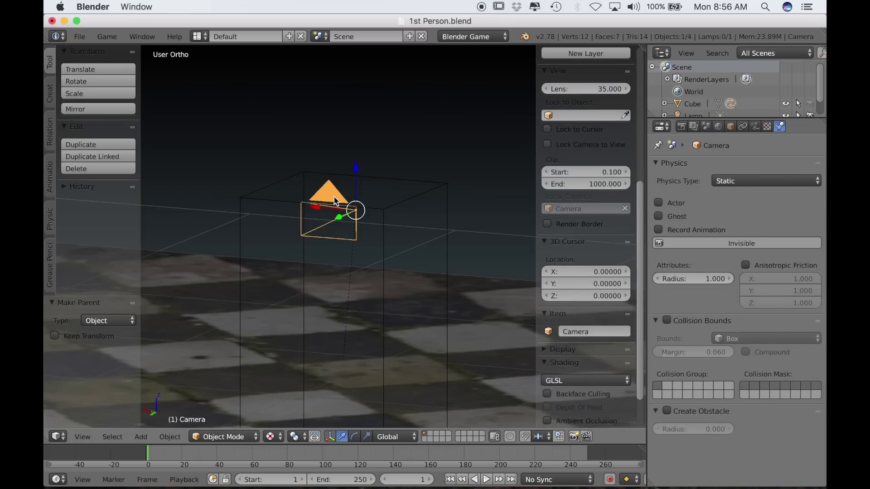
{"action": "key", "text": "KP_0"}
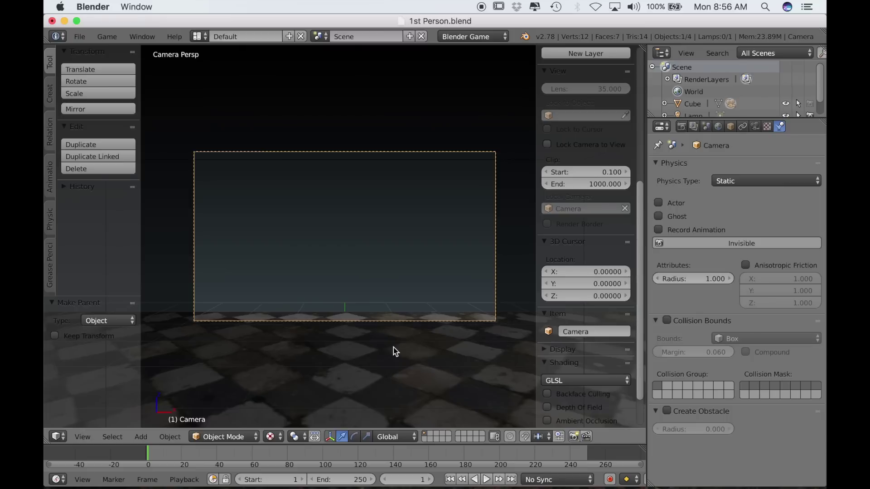
{"action": "left_click", "coordinate": [755, 127]}
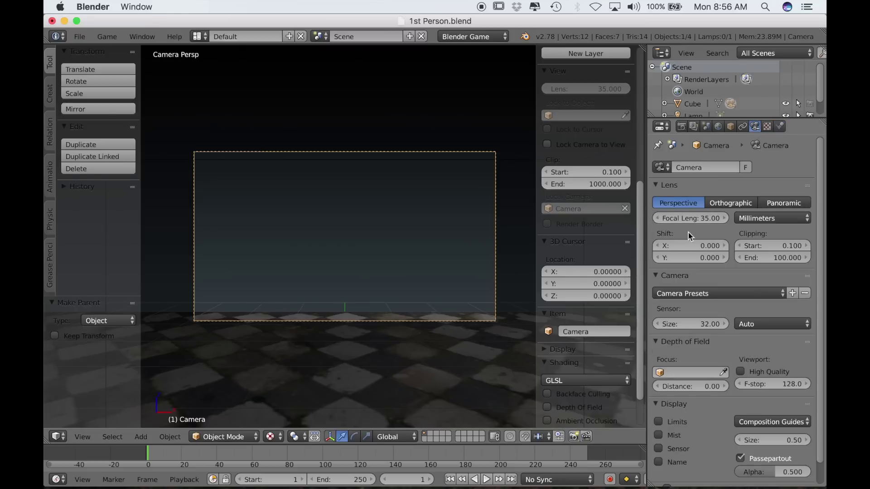
{"action": "left_click", "coordinate": [705, 220]}
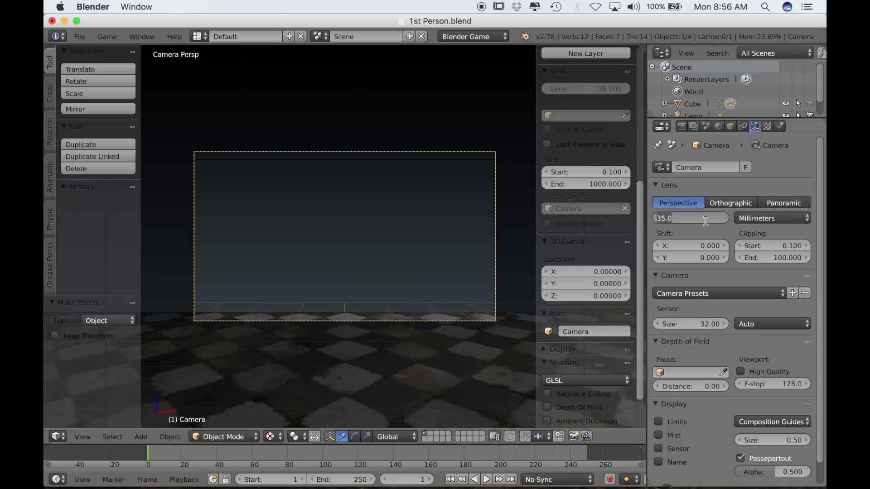
{"action": "type", "text": "17"}
{"action": "key", "text": "Return"}
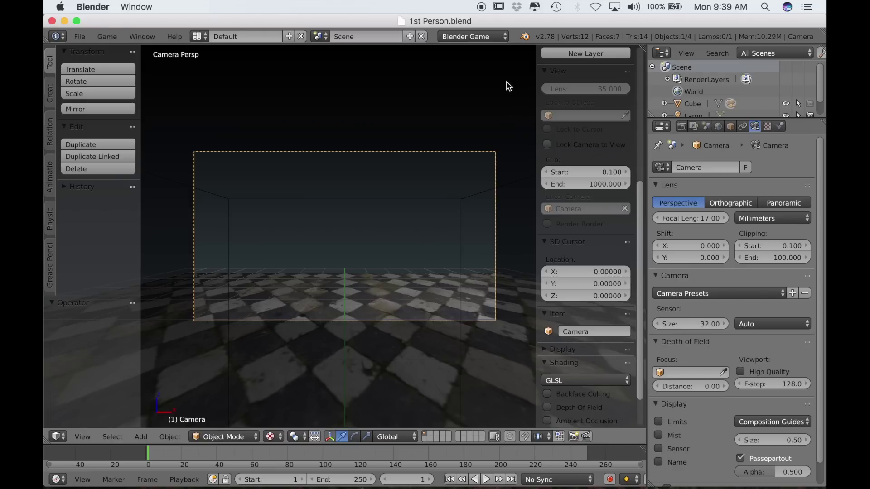
Step: Switch the screen layout to Game Logic
{"action": "left_click", "coordinate": [477, 43]}
{"action": "left_click", "coordinate": [198, 37]}
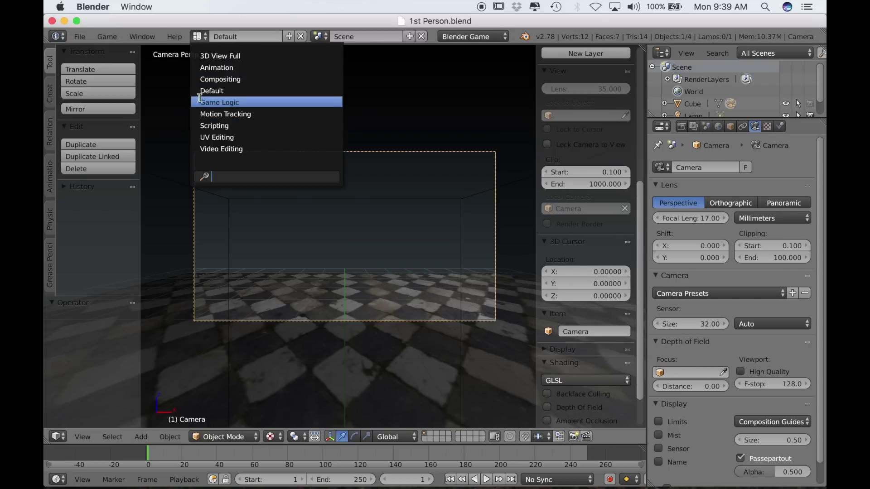
{"action": "left_click", "coordinate": [203, 102]}
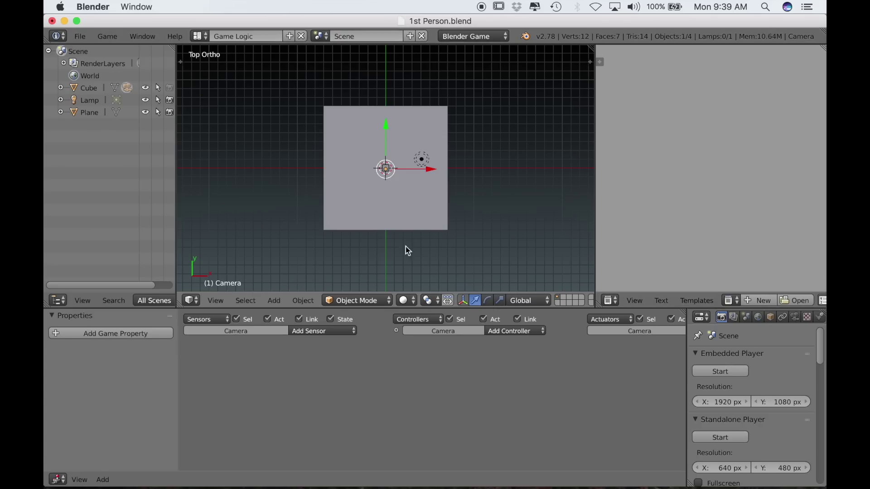
Step: Show the 3D view through the camera with Texture shading and select the cube
{"action": "left_click", "coordinate": [413, 301]}
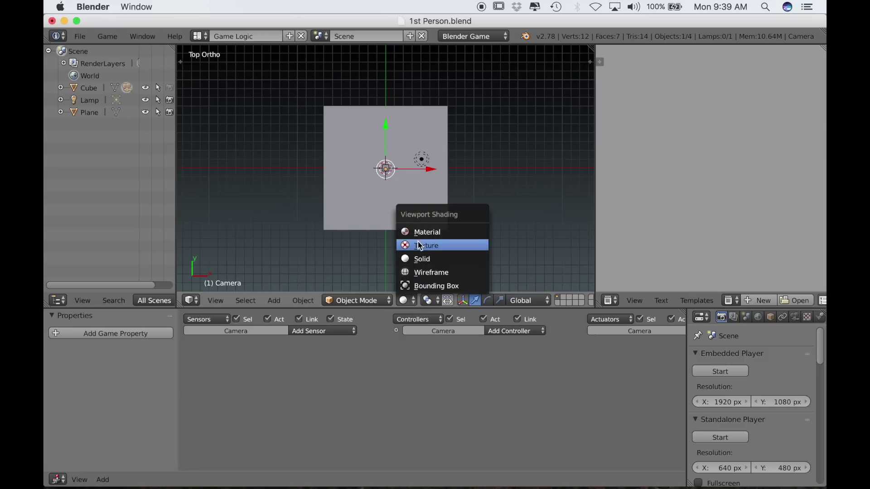
{"action": "left_click", "coordinate": [420, 246]}
{"action": "key", "text": "KP_0"}
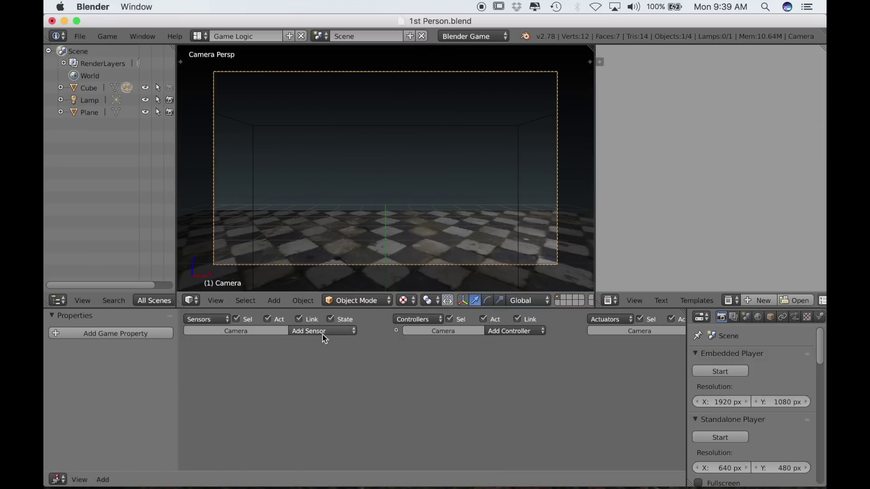
{"action": "right_click", "coordinate": [253, 143]}
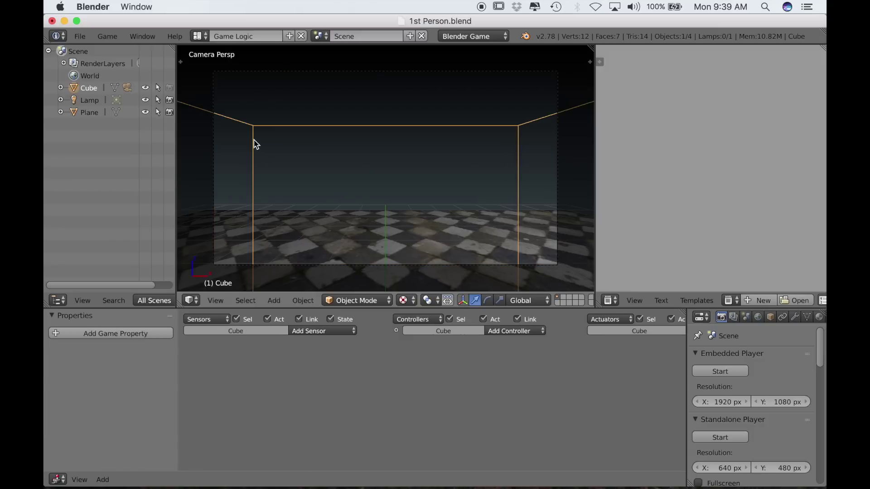
Step: Add four Keyboard sensors to the cube by adding one and repeating the command
{"action": "left_click", "coordinate": [315, 334]}
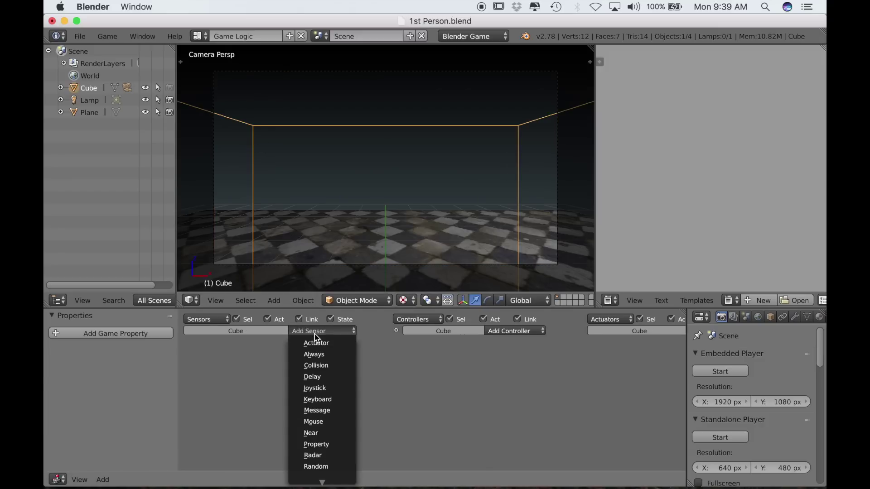
{"action": "left_click", "coordinate": [317, 399]}
{"action": "scroll", "coordinate": [313, 390], "scroll_direction": "down", "scroll_amount": 3}
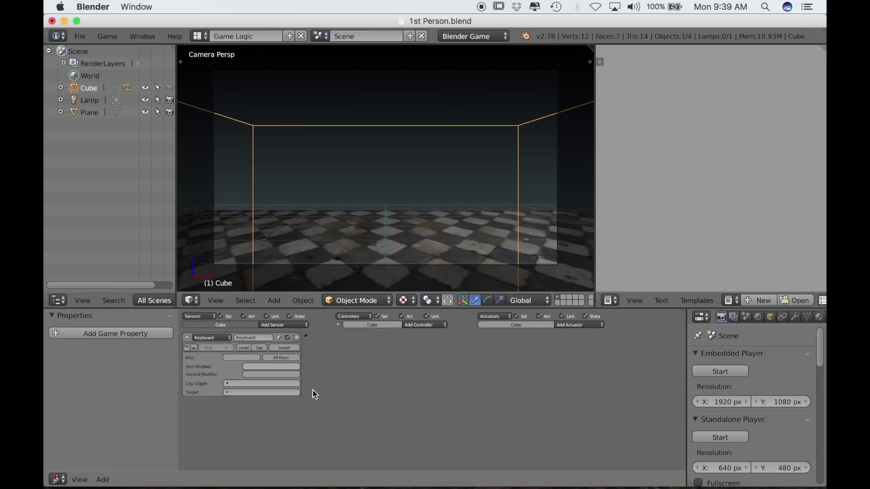
{"action": "key", "text": "shift+r"}
{"action": "key", "text": "shift+r"}
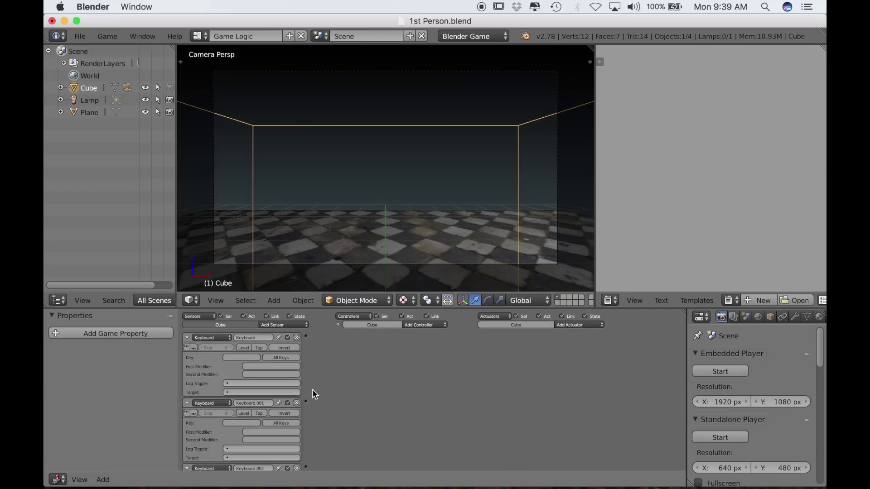
{"action": "scroll", "coordinate": [315, 394], "scroll_direction": "down", "scroll_amount": 2}
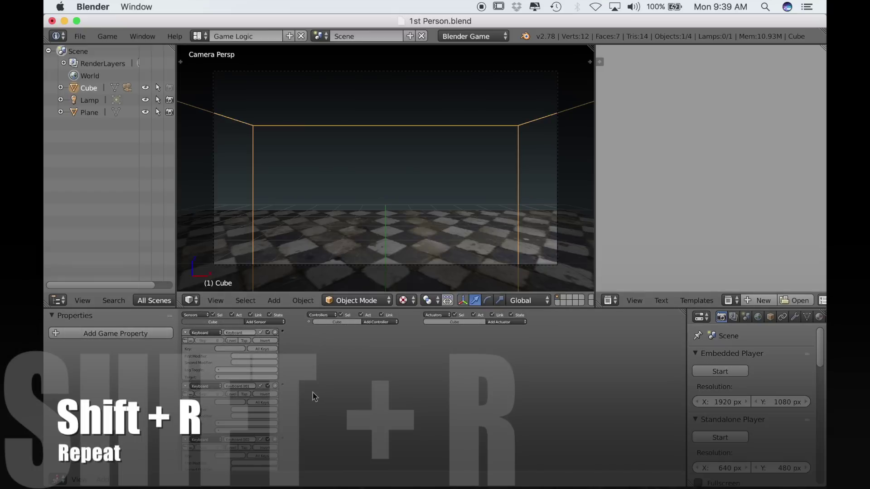
{"action": "scroll", "coordinate": [315, 396], "scroll_direction": "up", "scroll_amount": 2}
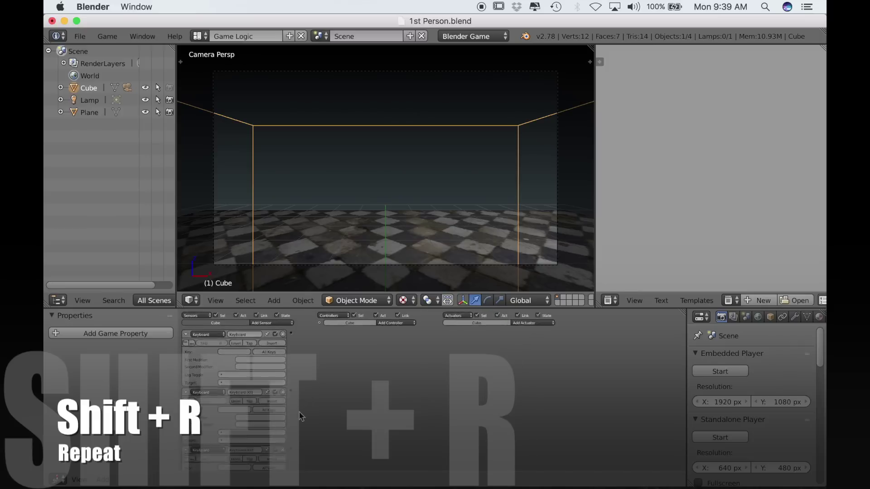
Step: Rename the first keyboard sensor W, assign it the W key and collapse it
{"action": "scroll", "coordinate": [299, 415], "scroll_direction": "up", "scroll_amount": 5}
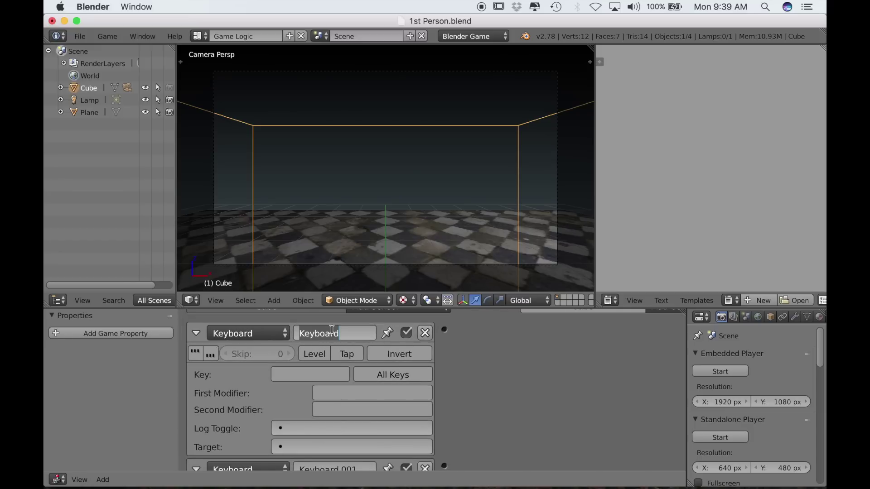
{"action": "type", "text": "W"}
{"action": "key", "text": "Return"}
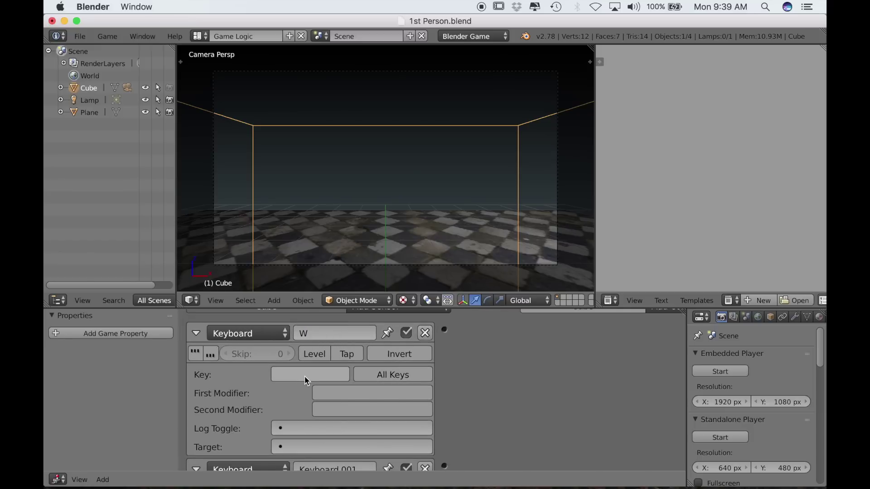
{"action": "left_click", "coordinate": [307, 378]}
{"action": "key", "text": "w"}
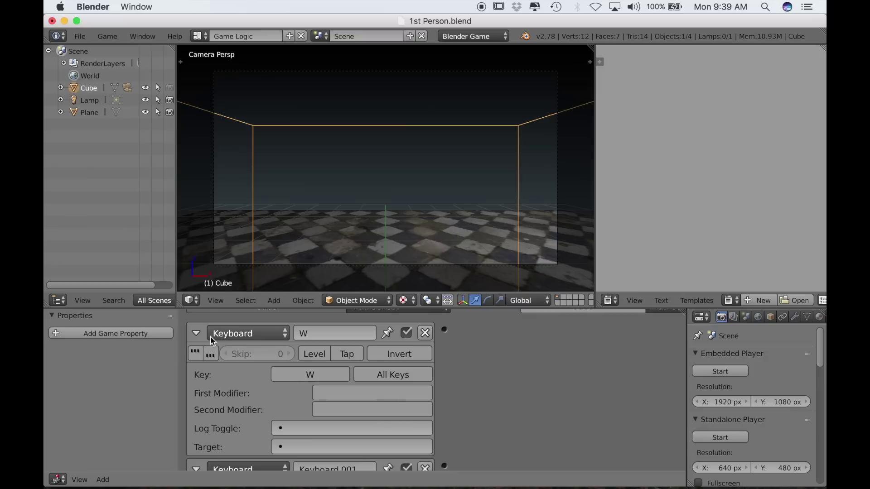
{"action": "left_click", "coordinate": [198, 334]}
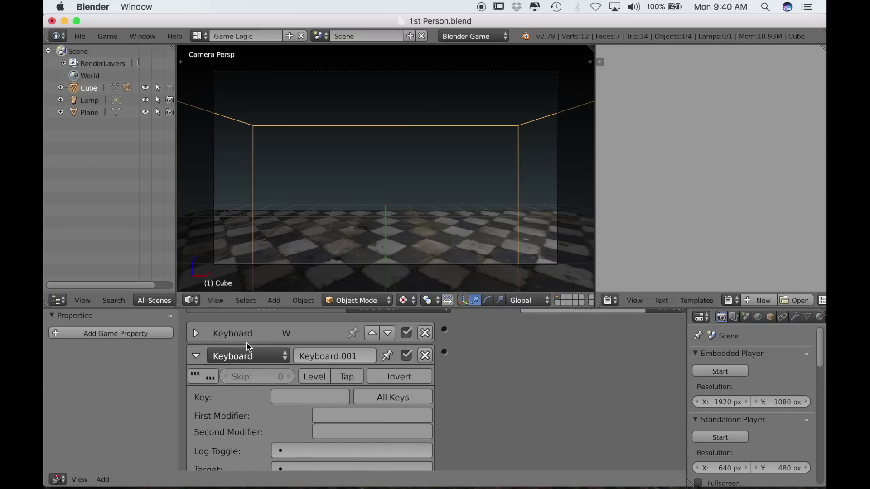
Step: Rename the second keyboard sensor S, assign it the S key and collapse it
{"action": "left_click", "coordinate": [315, 358]}
{"action": "type", "text": "S"}
{"action": "left_click", "coordinate": [277, 401]}
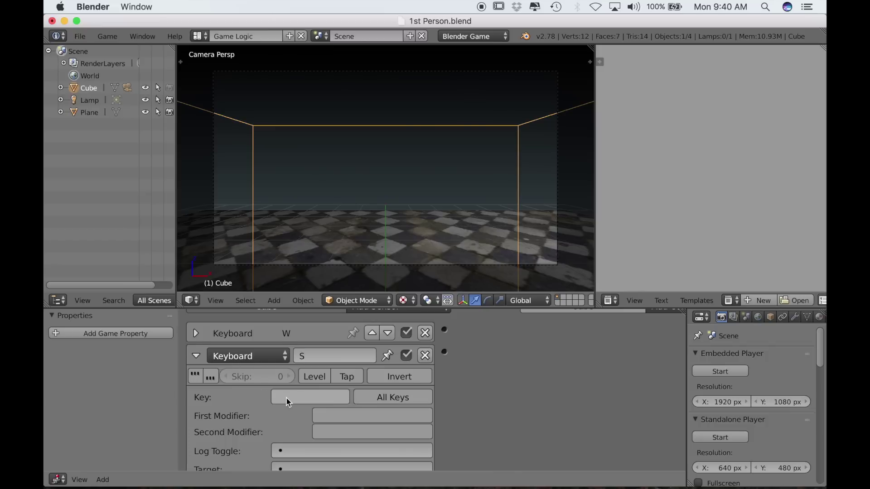
{"action": "key", "text": "s"}
{"action": "left_click", "coordinate": [196, 356]}
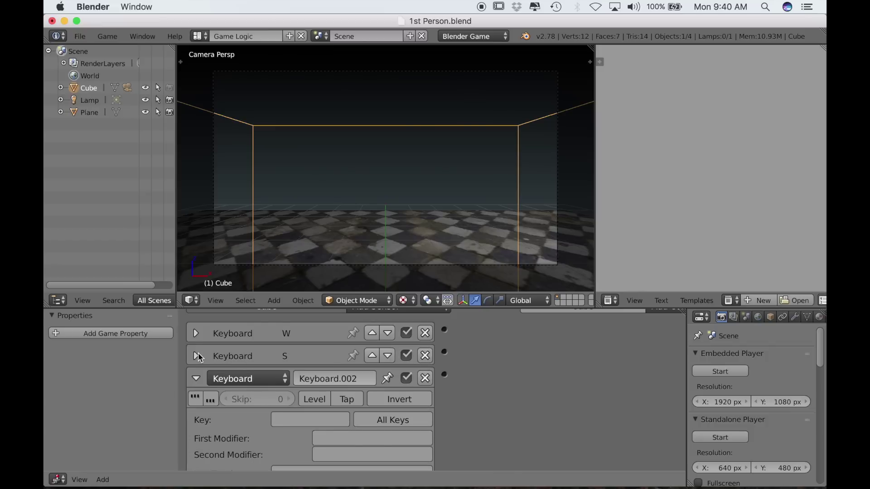
Step: Rename the third keyboard sensor D, assign it the D key and collapse it
{"action": "left_click", "coordinate": [317, 379]}
{"action": "type", "text": "D"}
{"action": "left_click", "coordinate": [295, 420]}
{"action": "key", "text": "d"}
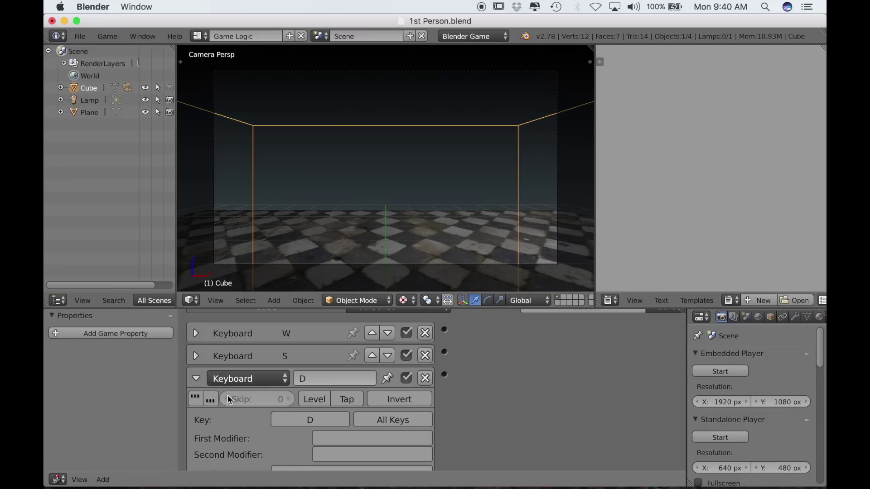
{"action": "left_click", "coordinate": [196, 378]}
Step: Rename the fourth keyboard sensor A with the A key assigned, and move it above the D sensor
{"action": "left_click", "coordinate": [307, 402]}
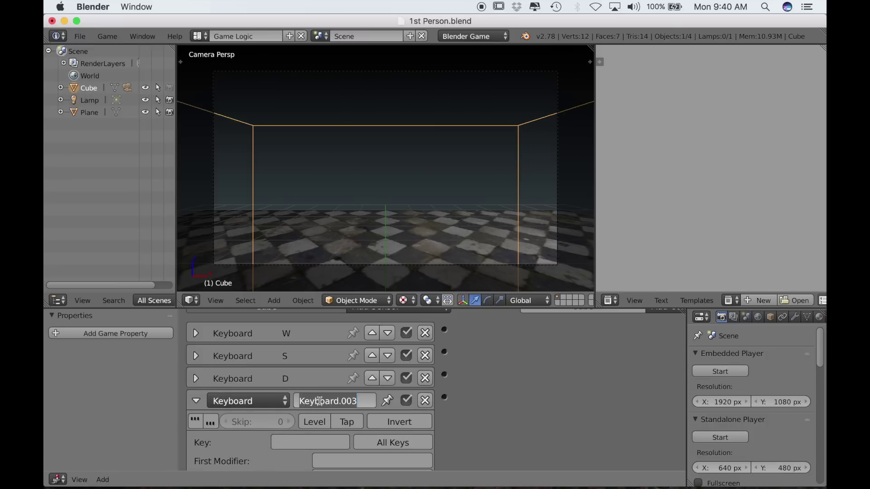
{"action": "type", "text": "A"}
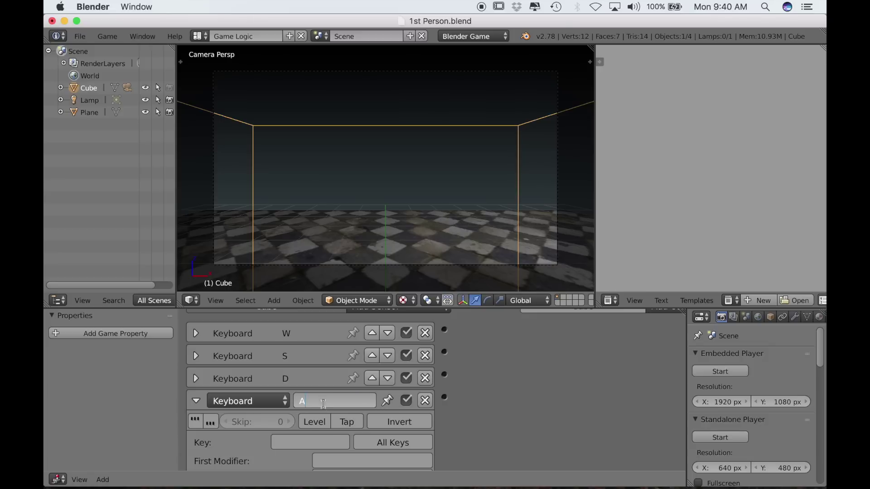
{"action": "left_click", "coordinate": [305, 441]}
{"action": "key", "text": "a"}
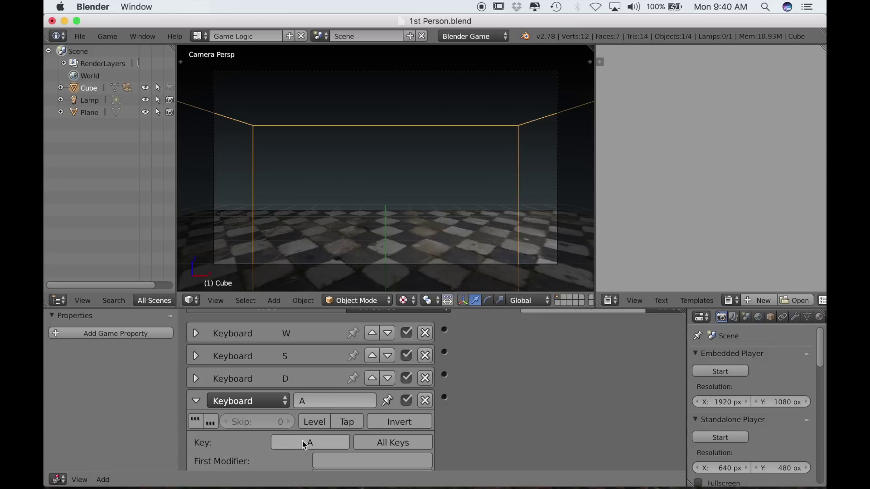
{"action": "left_click", "coordinate": [196, 401]}
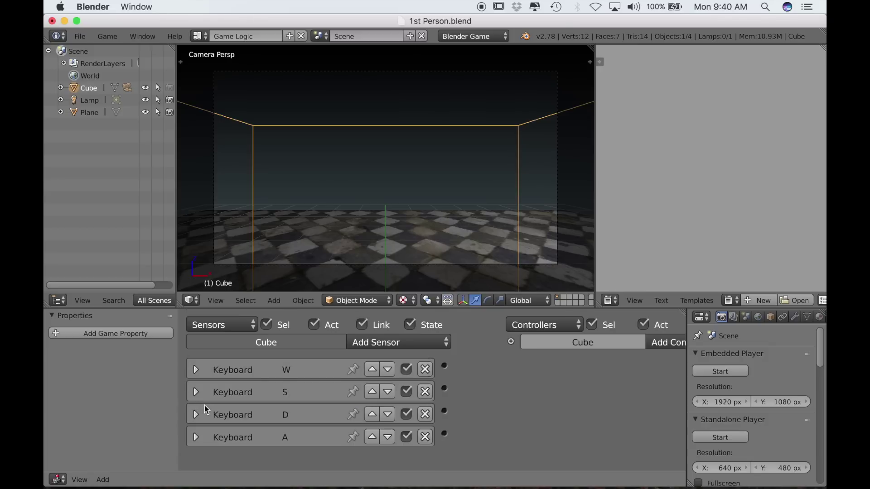
{"action": "left_click", "coordinate": [372, 437]}
{"action": "key", "text": "Home"}
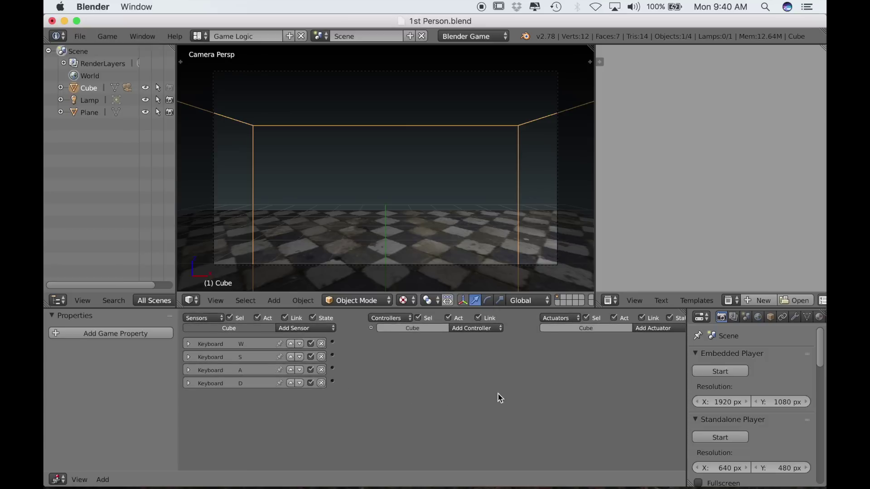
Step: Add four Motion actuators of the Simple Motion type to the cube, repeating the add command
{"action": "middle_click_drag", "start_coordinate": [524, 383], "coordinate": [508, 382]}
{"action": "left_click", "coordinate": [625, 329]}
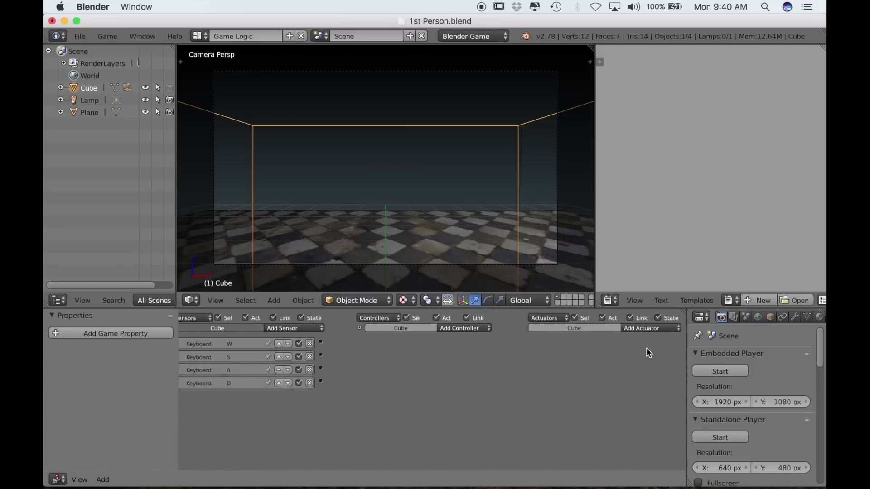
{"action": "left_click", "coordinate": [650, 329]}
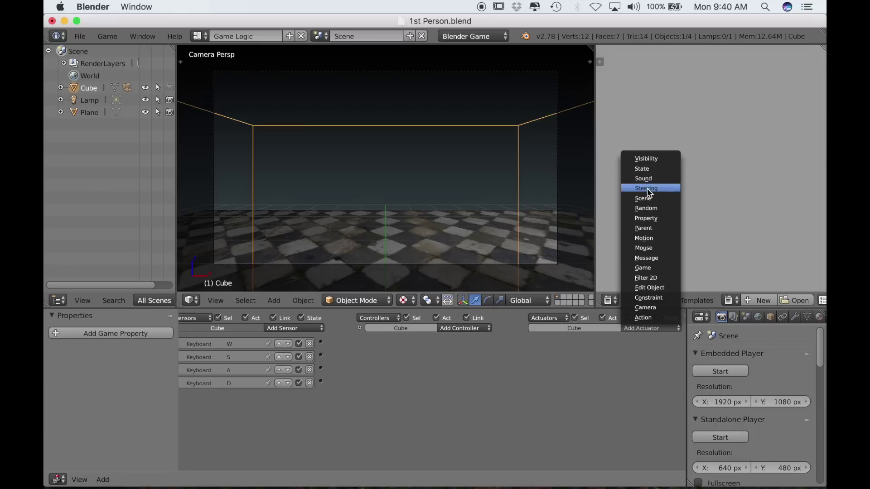
{"action": "left_click", "coordinate": [646, 239]}
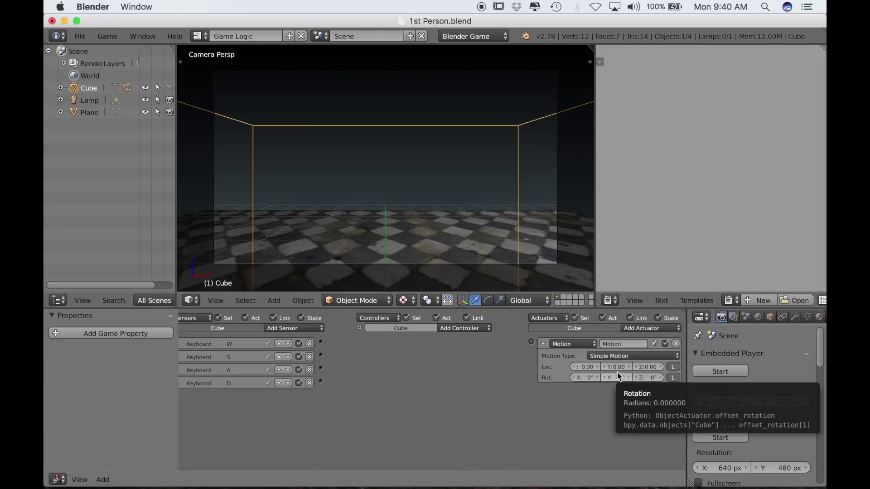
{"action": "key", "text": "shift+r"}
{"action": "key", "text": "shift+r"}
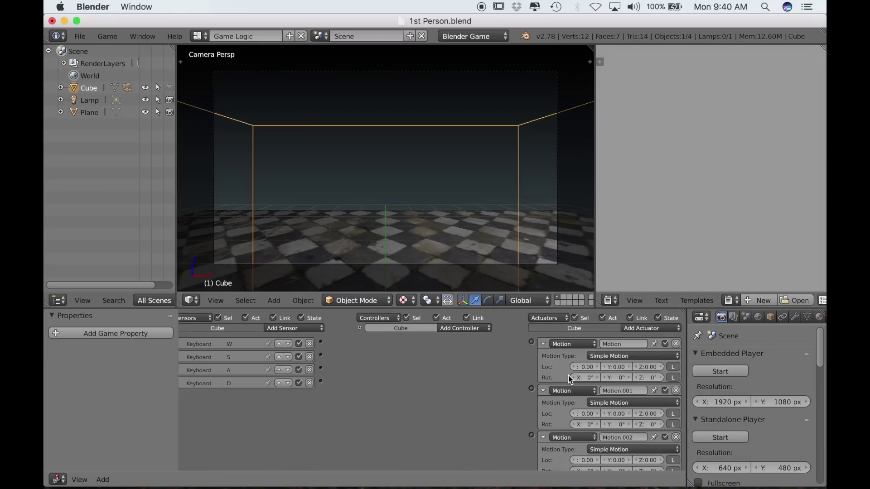
Step: Rename the four motion actuators, in order, Forward, Back, Left and Right
{"action": "left_click", "coordinate": [618, 344]}
{"action": "type", "text": "FF"}
{"action": "key", "text": "Return"}
{"action": "double_click", "coordinate": [624, 390]}
{"action": "type", "text": "Back"}
{"action": "key", "text": "Return"}
{"action": "double_click", "coordinate": [614, 438]}
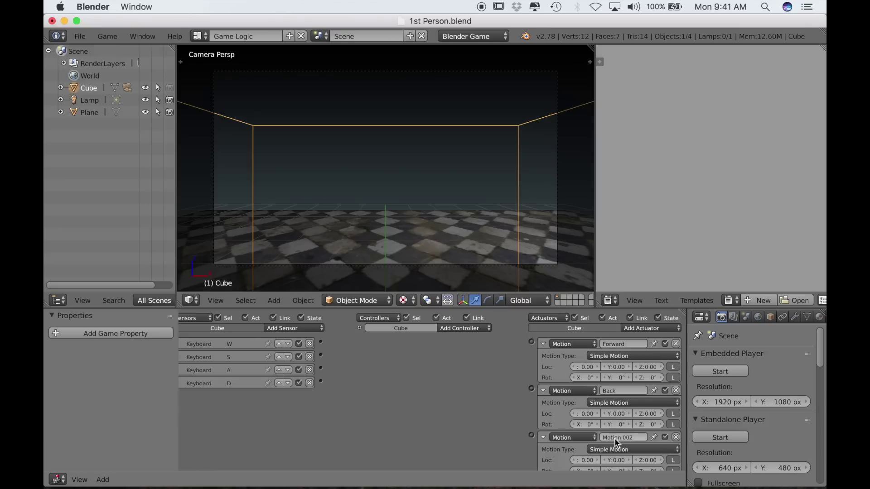
{"action": "type", "text": "Left"}
{"action": "scroll", "coordinate": [614, 438], "scroll_direction": "down", "scroll_amount": 3}
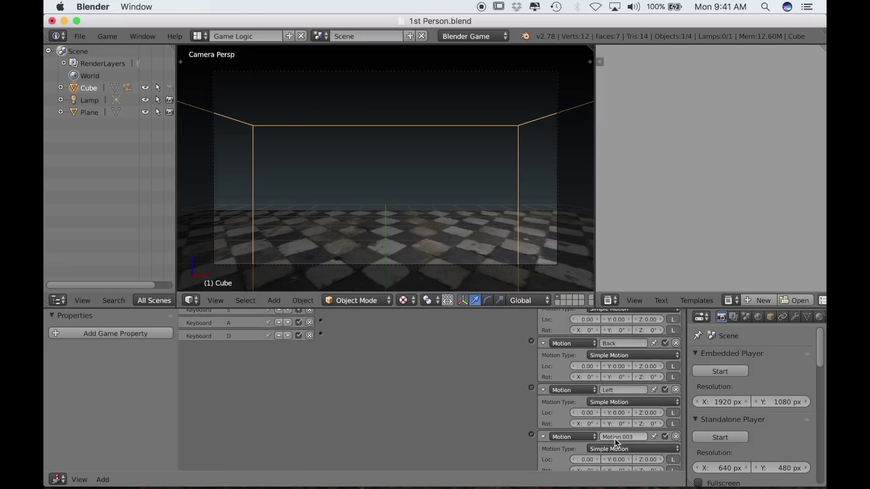
{"action": "double_click", "coordinate": [614, 436]}
{"action": "type", "text": "Right"}
{"action": "scroll", "coordinate": [614, 435], "scroll_direction": "up", "scroll_amount": 3}
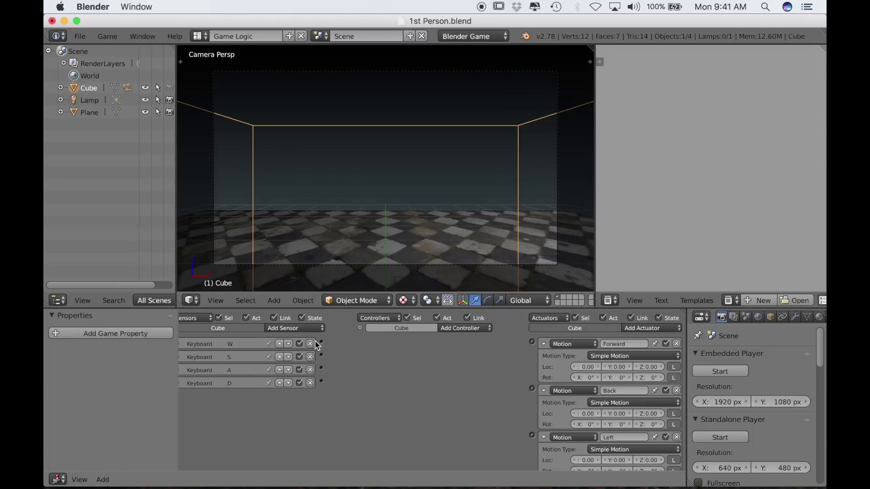
Step: Link the sensors to the actuators through And controllers: W to Forward, S to Back, A to Left and D to Right
{"action": "left_click_drag", "start_coordinate": [320, 342], "coordinate": [532, 342]}
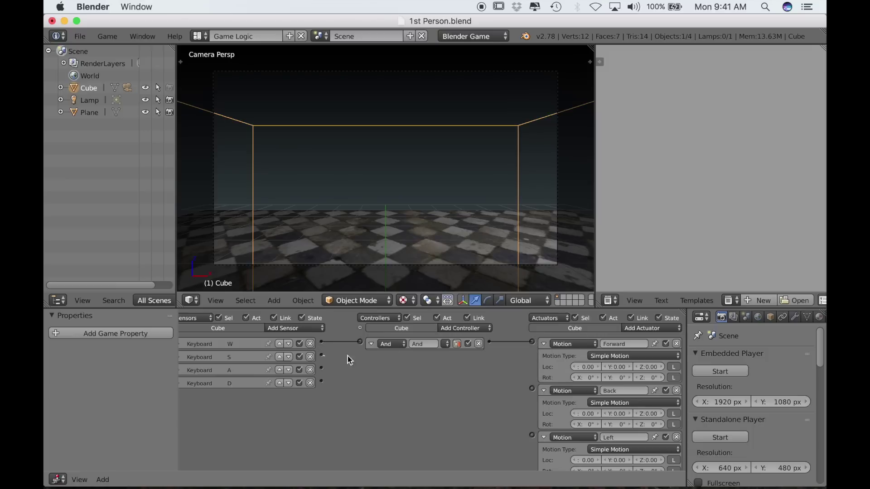
{"action": "left_click_drag", "start_coordinate": [347, 357], "coordinate": [532, 388]}
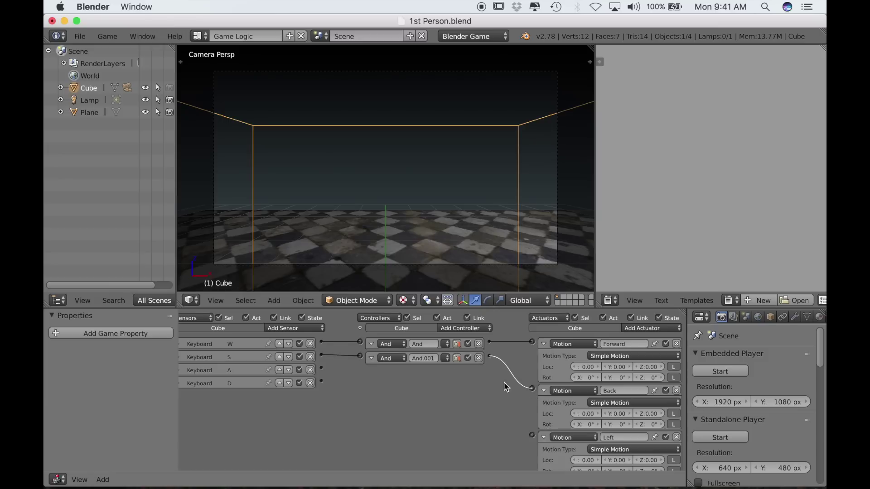
{"action": "left_click_drag", "start_coordinate": [322, 368], "coordinate": [532, 435]}
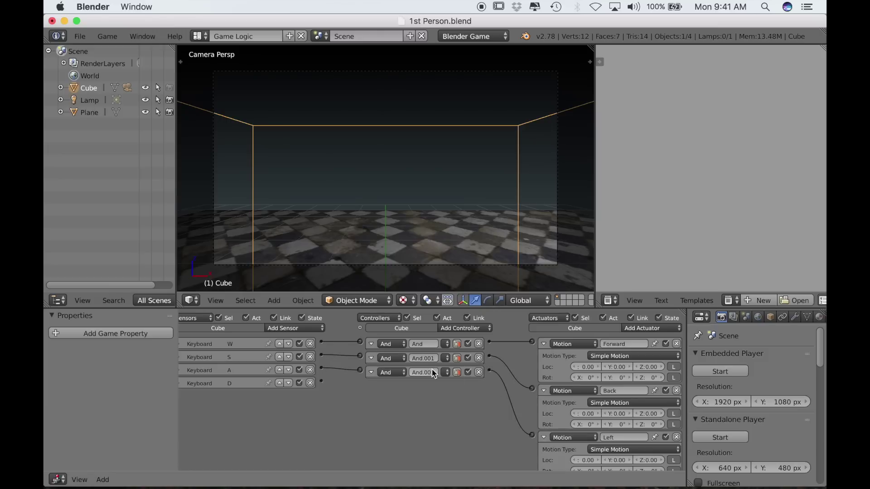
{"action": "scroll", "coordinate": [437, 383], "scroll_direction": "down", "scroll_amount": 3}
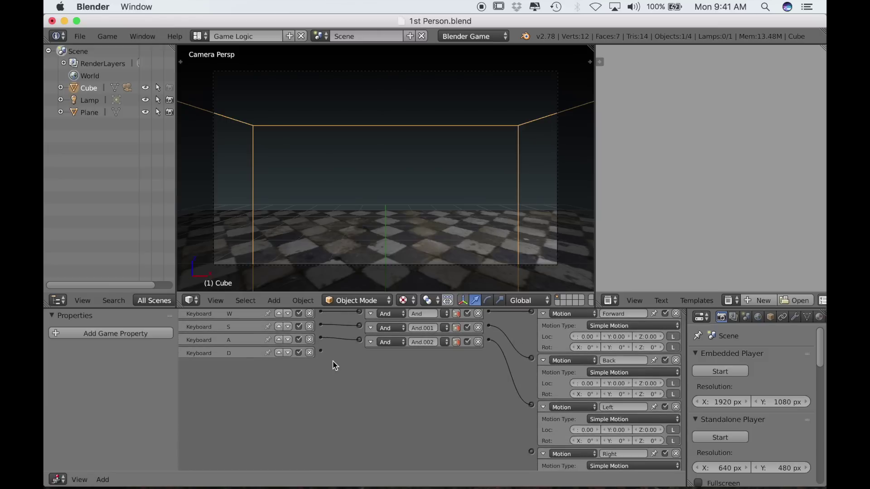
{"action": "left_click_drag", "start_coordinate": [321, 351], "coordinate": [533, 453]}
{"action": "scroll", "coordinate": [558, 376], "scroll_direction": "up", "scroll_amount": 3}
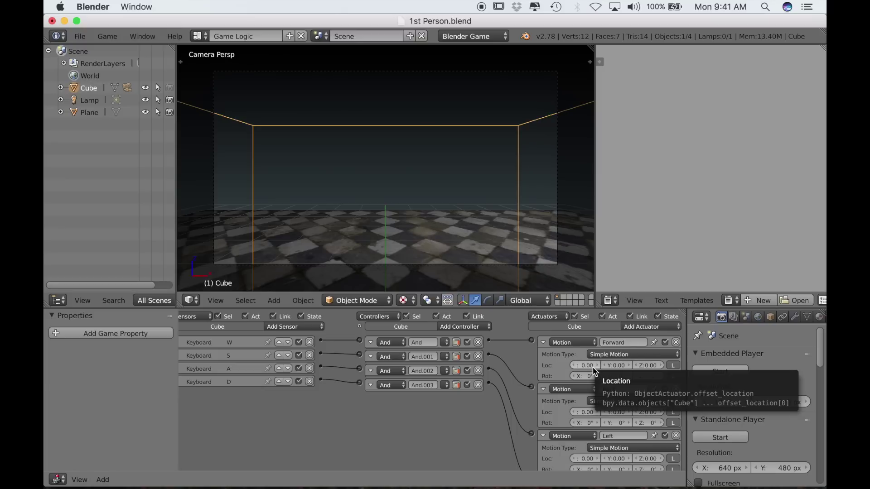
Step: Set the Y location offset to 0.02 for Forward and -0.02 for Back, and collapse all four motion actuators
{"action": "left_click", "coordinate": [615, 366]}
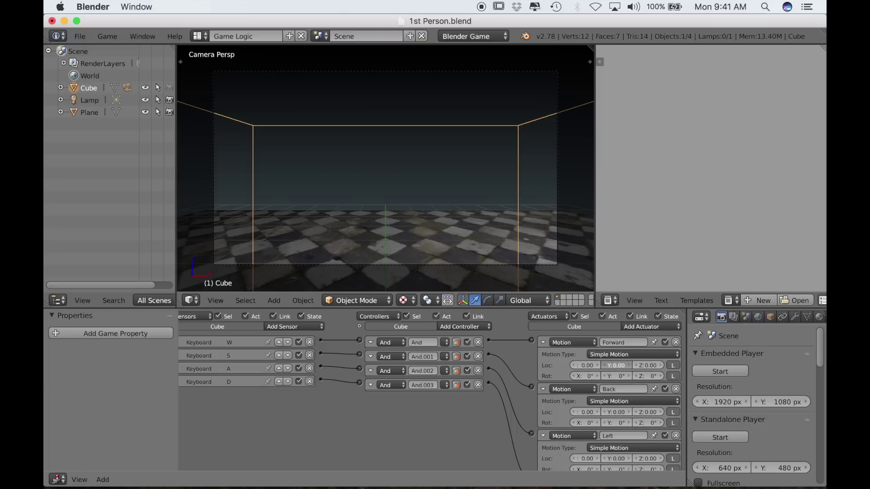
{"action": "left_click", "coordinate": [613, 413]}
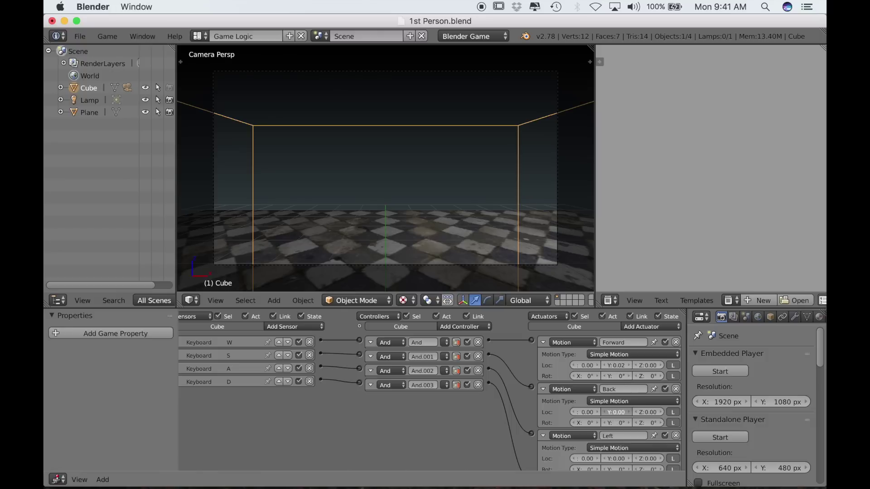
{"action": "left_click_drag", "start_coordinate": [612, 413], "coordinate": [596, 414]}
{"action": "left_click", "coordinate": [543, 342]}
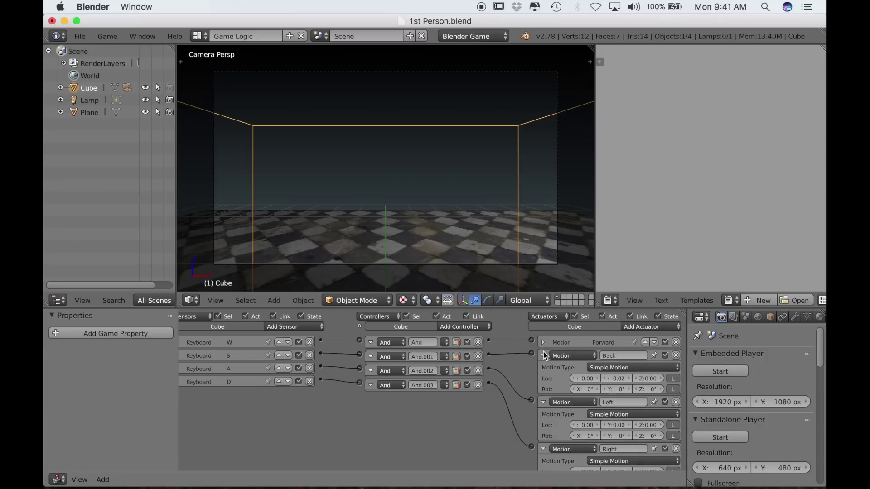
{"action": "left_click", "coordinate": [542, 357]}
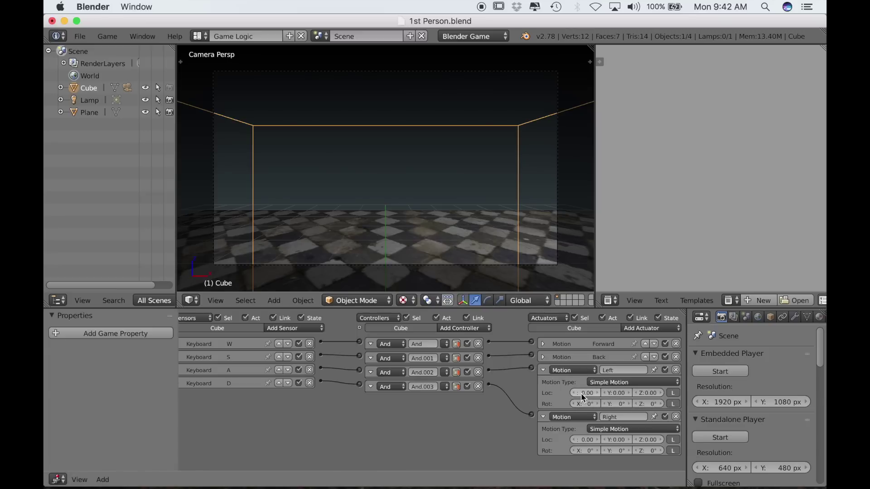
{"action": "left_click", "coordinate": [543, 370]}
{"action": "left_click", "coordinate": [542, 384]}
Step: Fit the camera frame to the 3D view and start the game to test the character's movement
{"action": "key", "text": "Home"}
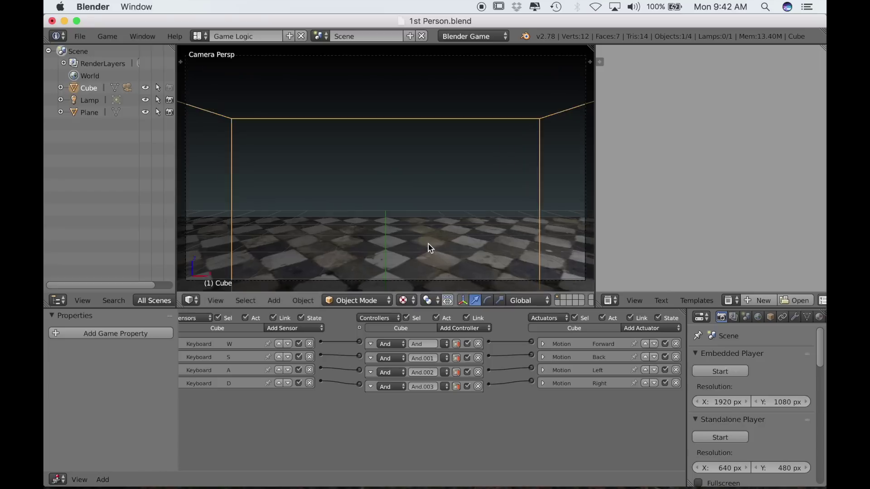
{"action": "scroll", "coordinate": [428, 244], "scroll_direction": "up", "scroll_amount": 1}
{"action": "key", "text": "p"}
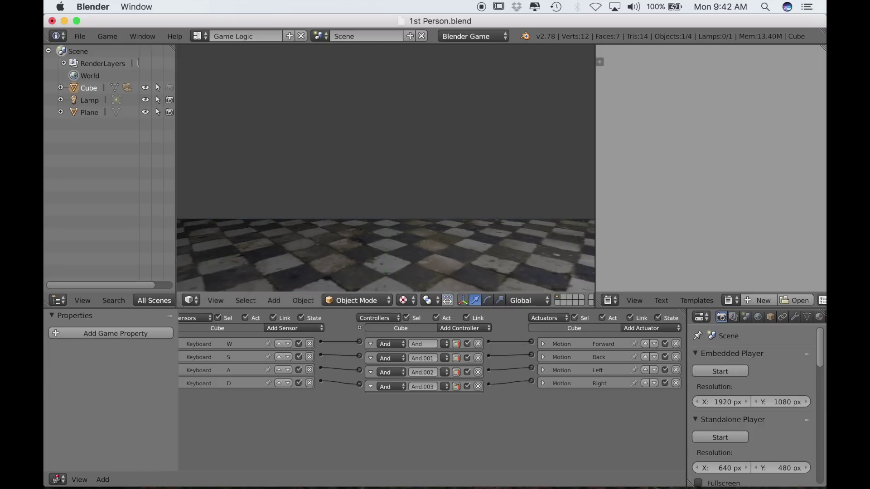
Step: Walk the character forward and backward in the running game to test its movement, and end the game
{"action": "key", "text": "w"}
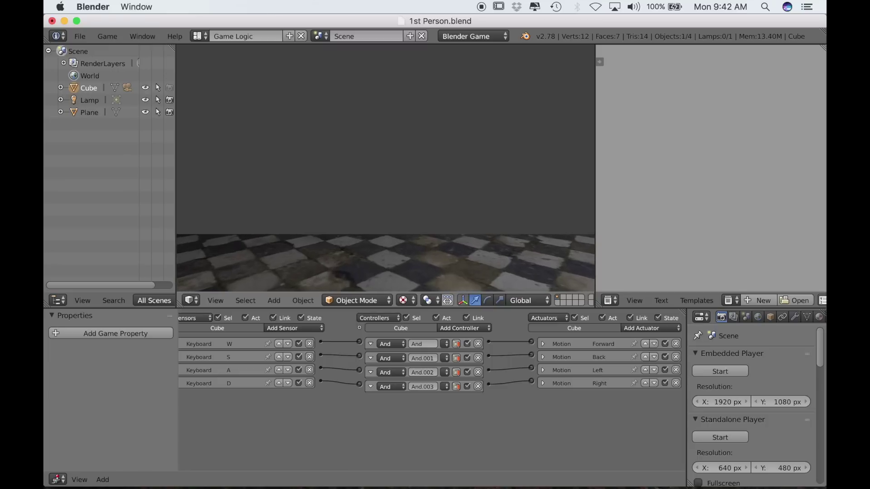
{"action": "key", "text": "s"}
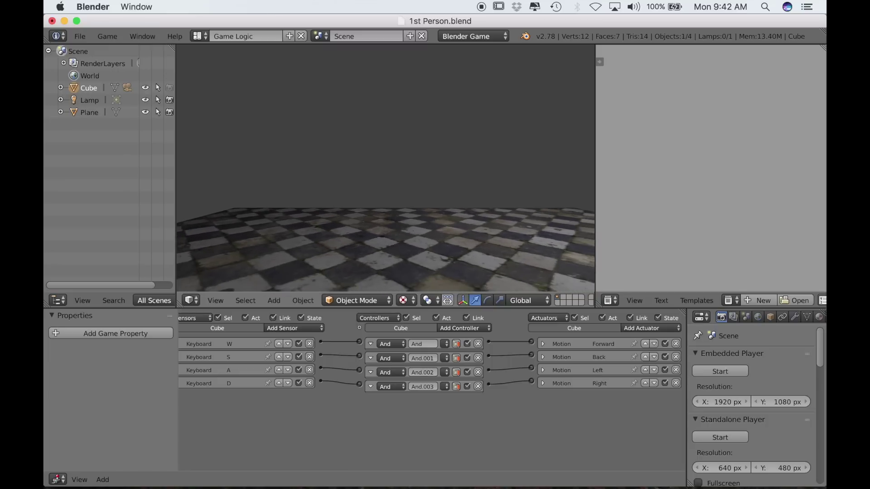
{"action": "key", "text": "w"}
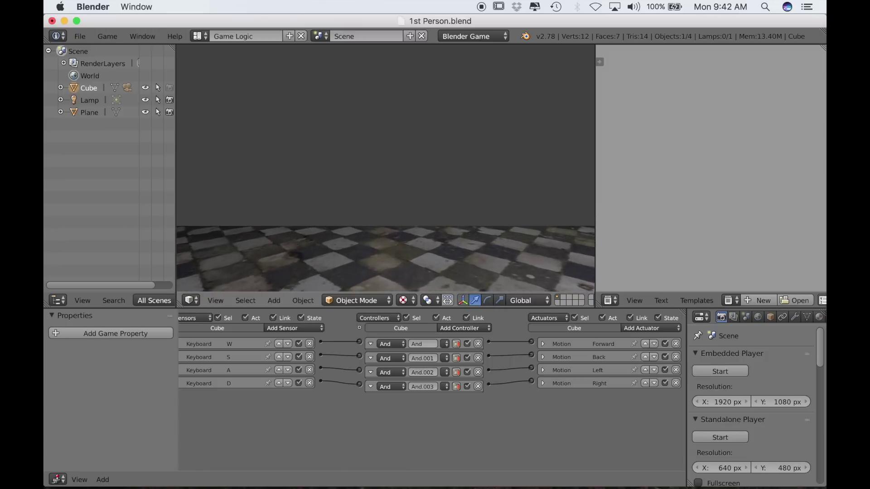
{"action": "key", "text": "s"}
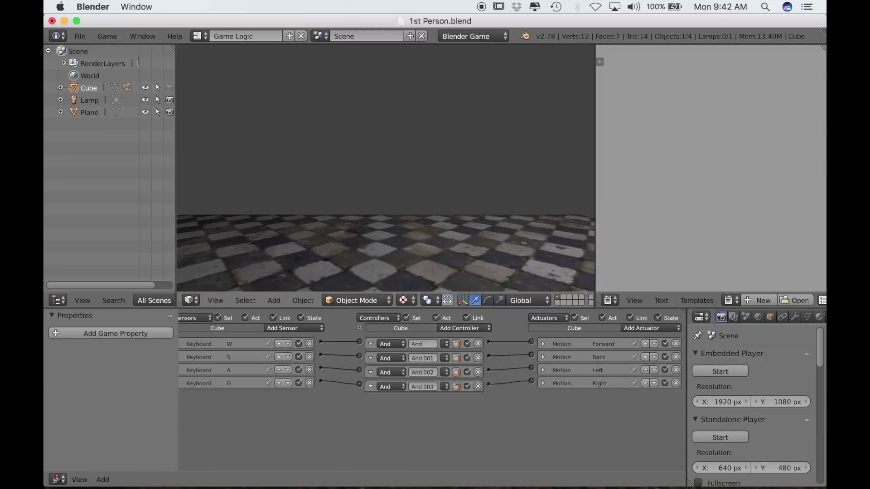
{"action": "key", "text": "Escape"}
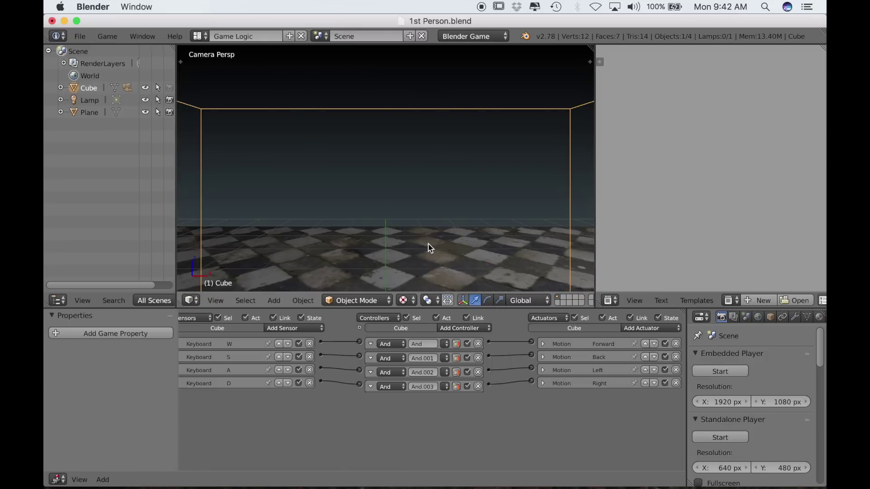
Step: Add a Mouse sensor to the cube and set its mouse event to Movement
{"action": "left_click", "coordinate": [297, 328]}
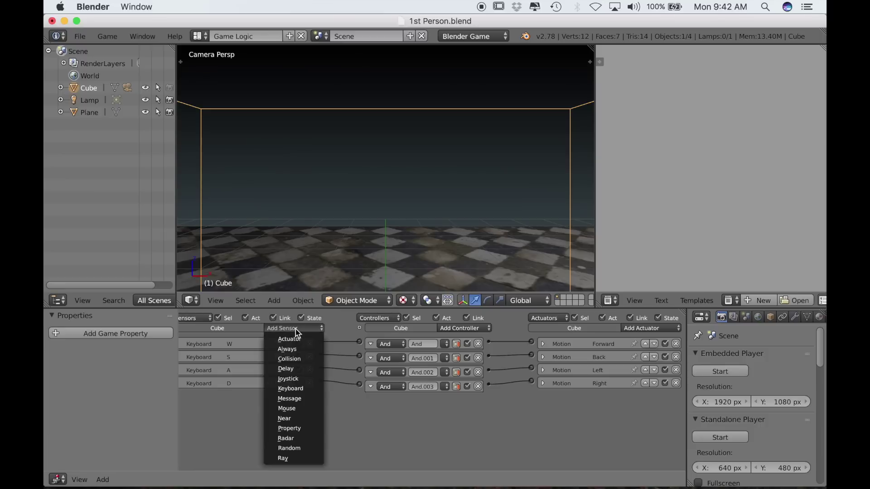
{"action": "left_click", "coordinate": [290, 408]}
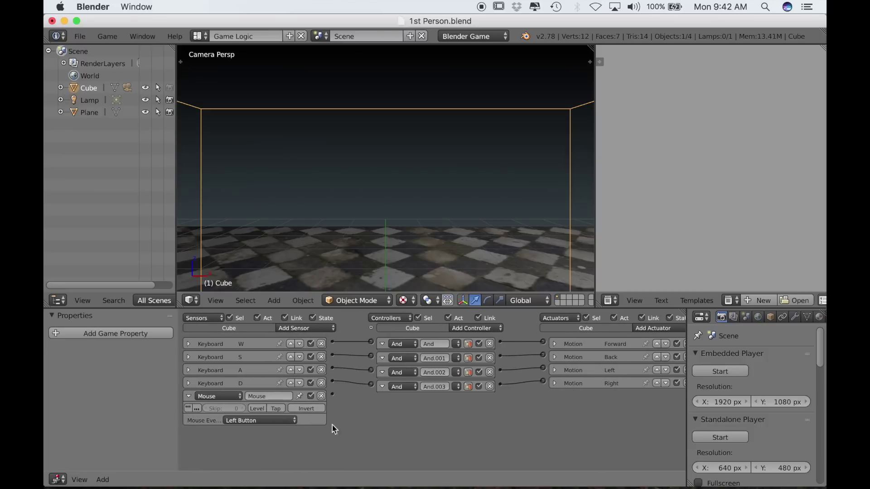
{"action": "left_click", "coordinate": [266, 420]}
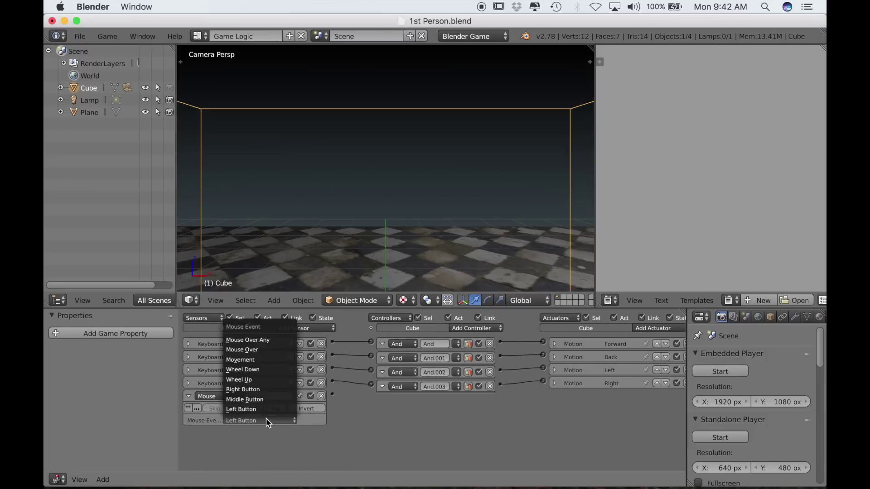
{"action": "left_click", "coordinate": [272, 361]}
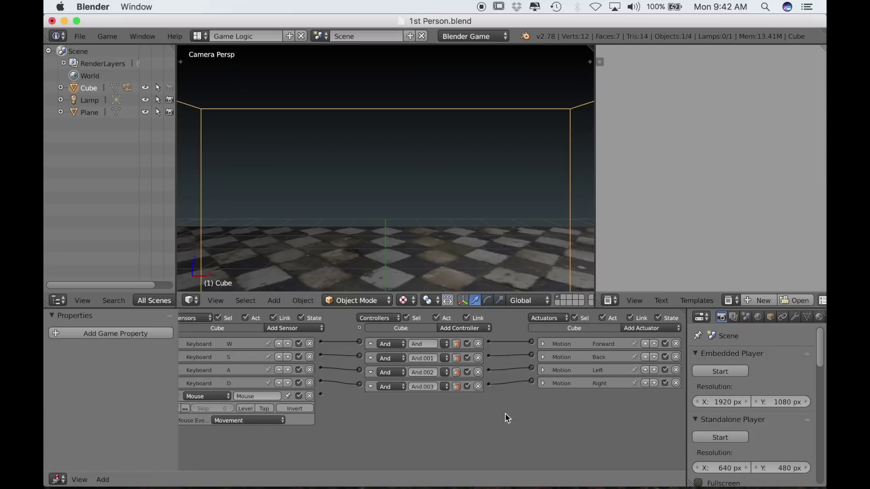
Step: Add a Mouse actuator to the cube and link the Mouse sensor to it through a new And controller
{"action": "left_click", "coordinate": [662, 327]}
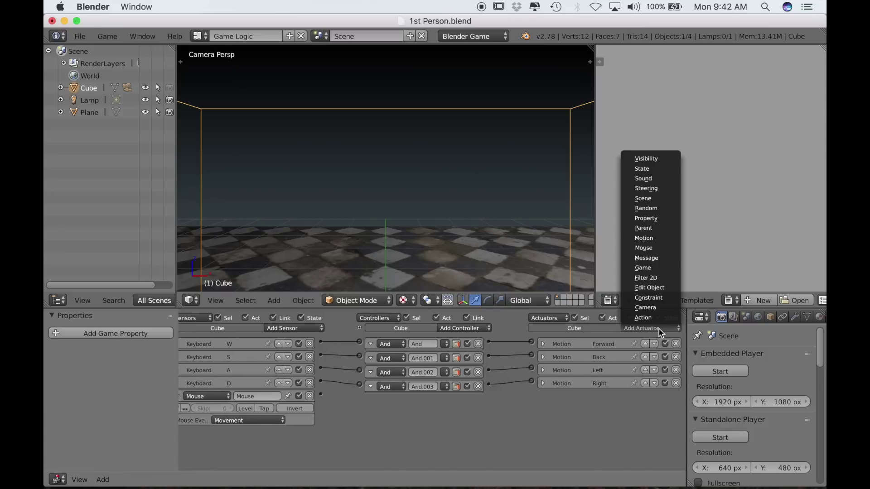
{"action": "left_click", "coordinate": [652, 248]}
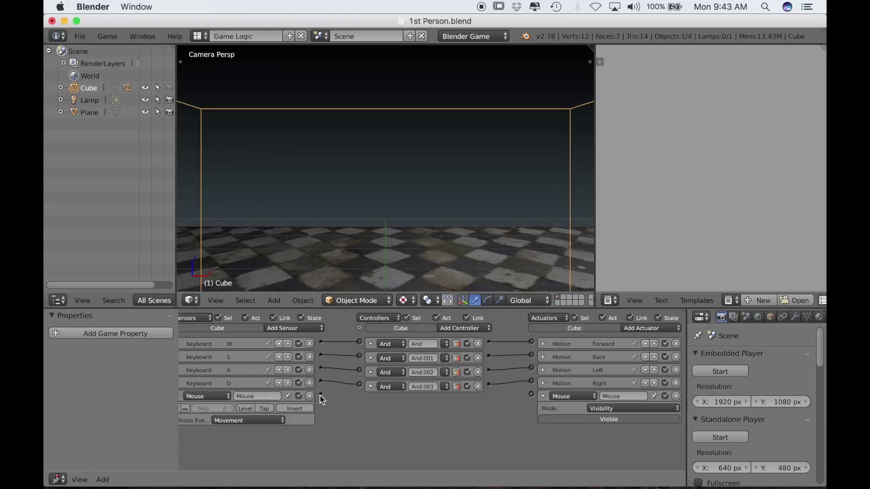
{"action": "left_click_drag", "start_coordinate": [319, 395], "coordinate": [531, 394]}
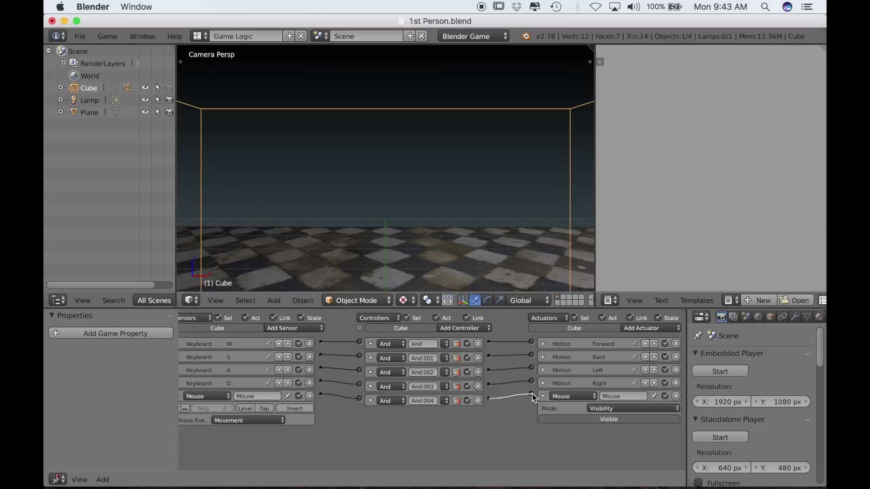
Step: Set the cube's Mouse actuator to Look mode and disable its Y axis so it only turns sideways
{"action": "left_click", "coordinate": [616, 409]}
{"action": "left_click", "coordinate": [606, 388]}
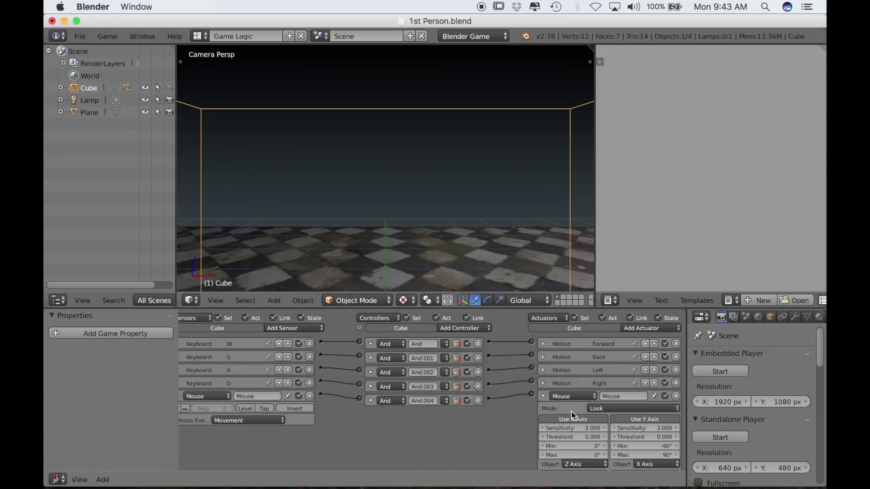
{"action": "scroll", "coordinate": [580, 434], "scroll_direction": "down", "scroll_amount": 1}
{"action": "scroll", "coordinate": [580, 434], "scroll_direction": "down", "scroll_amount": 1}
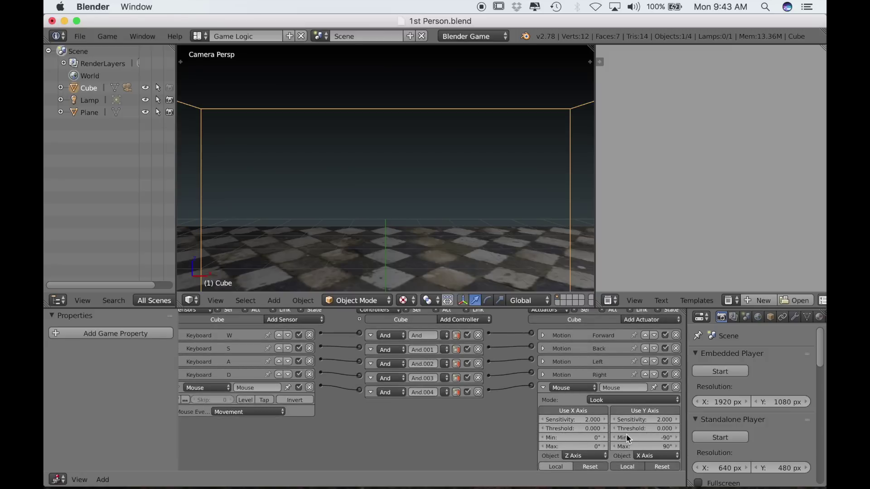
{"action": "left_click", "coordinate": [648, 410]}
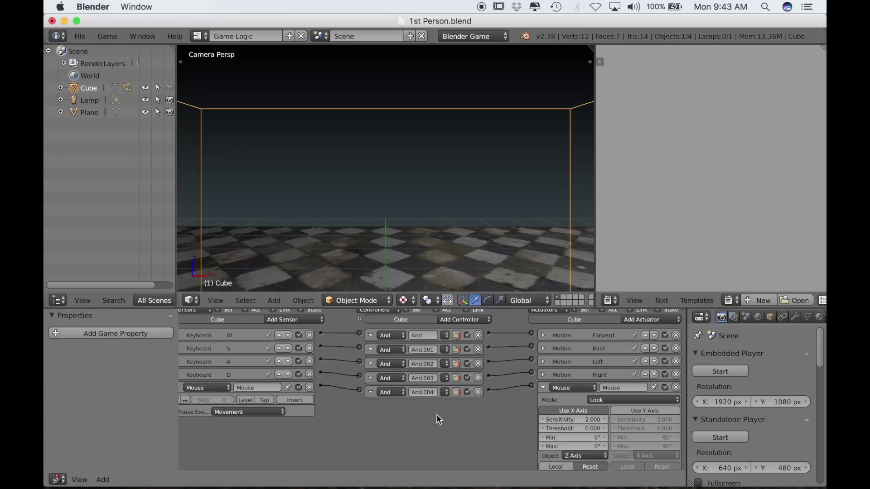
Step: Run the game briefly to test mouse look, and collapse the cube's Mouse actuator and Mouse sensor
{"action": "key", "text": "p"}
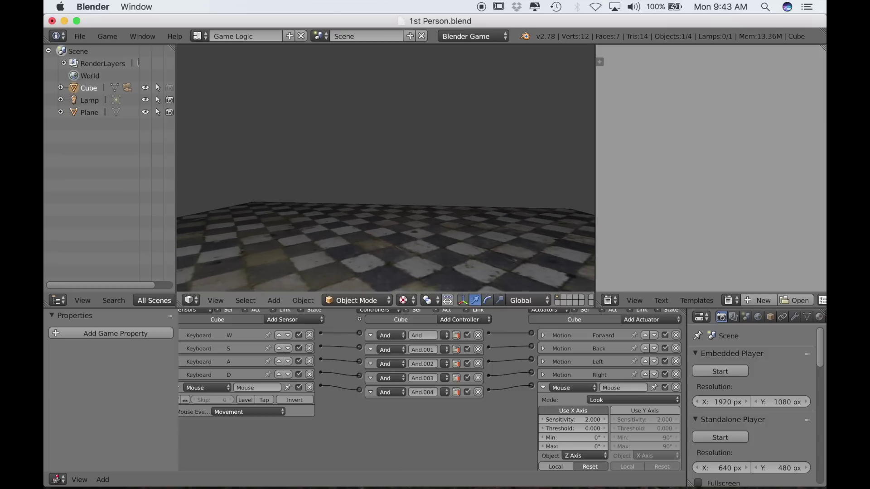
{"action": "key", "text": "Escape"}
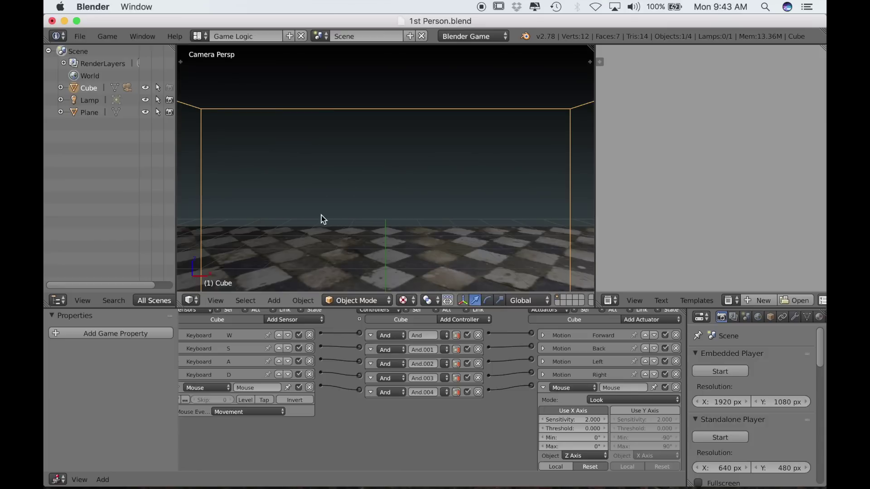
{"action": "left_click", "coordinate": [543, 387]}
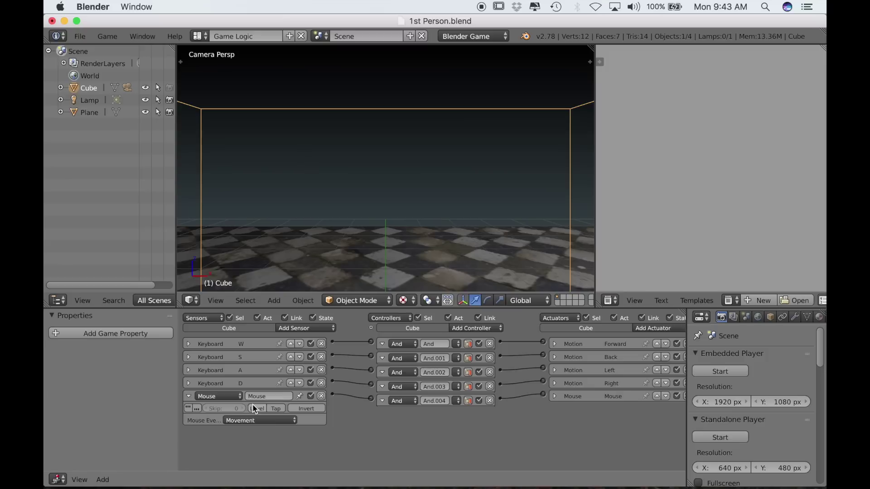
{"action": "left_click", "coordinate": [188, 396]}
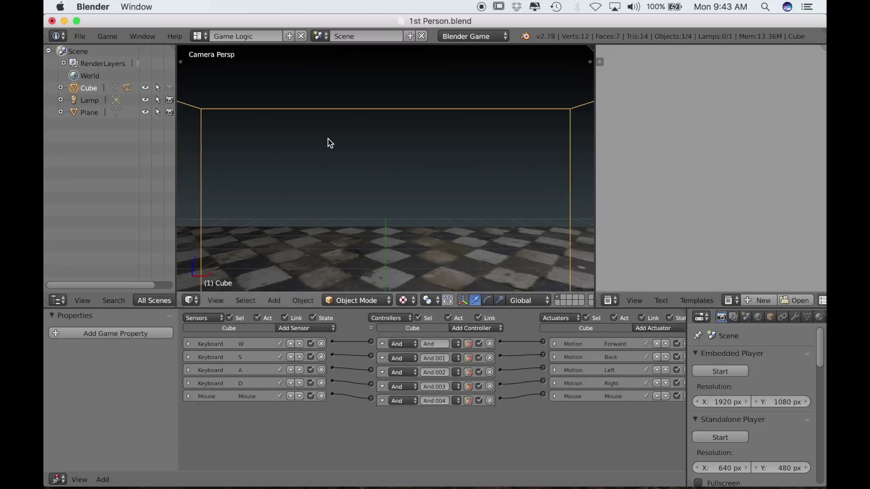
Step: Reframe the camera view, add the camera to the selection alongside the cube, and give the camera a Mouse actuator
{"action": "key", "text": "KP_0"}
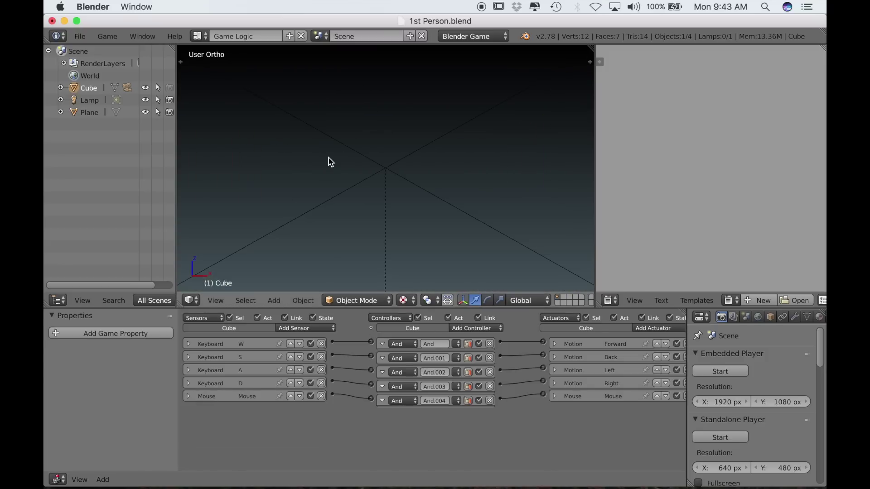
{"action": "key", "text": "KP_0"}
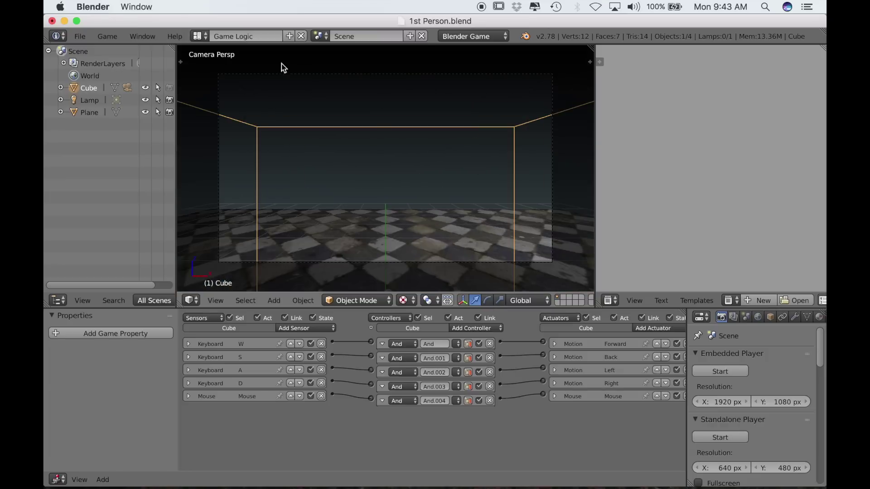
{"action": "right_click", "coordinate": [279, 78], "text": "shift"}
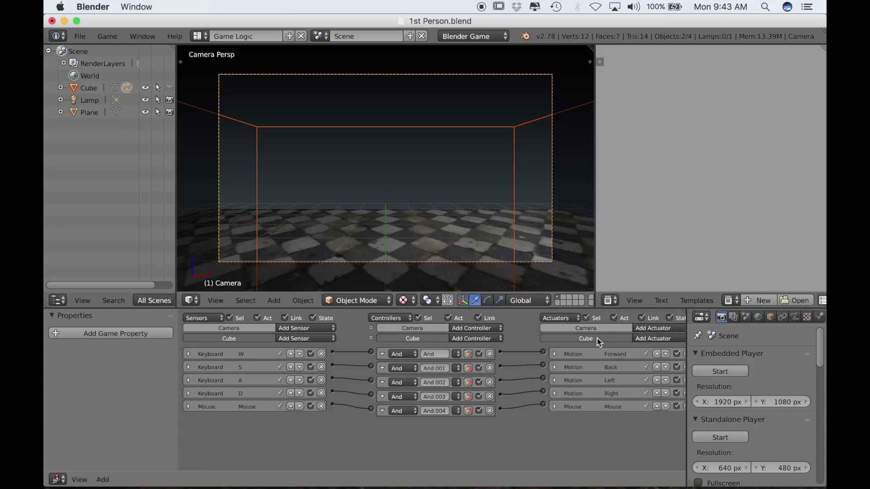
{"action": "left_click", "coordinate": [648, 329]}
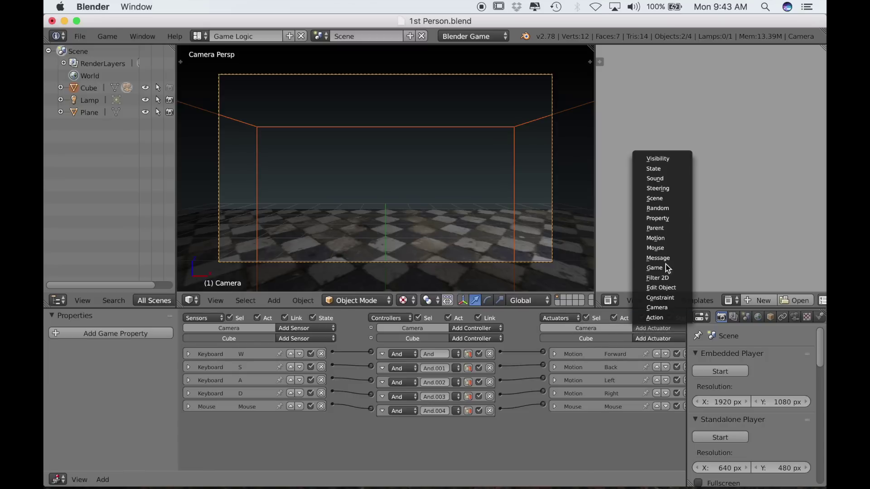
{"action": "left_click", "coordinate": [665, 249]}
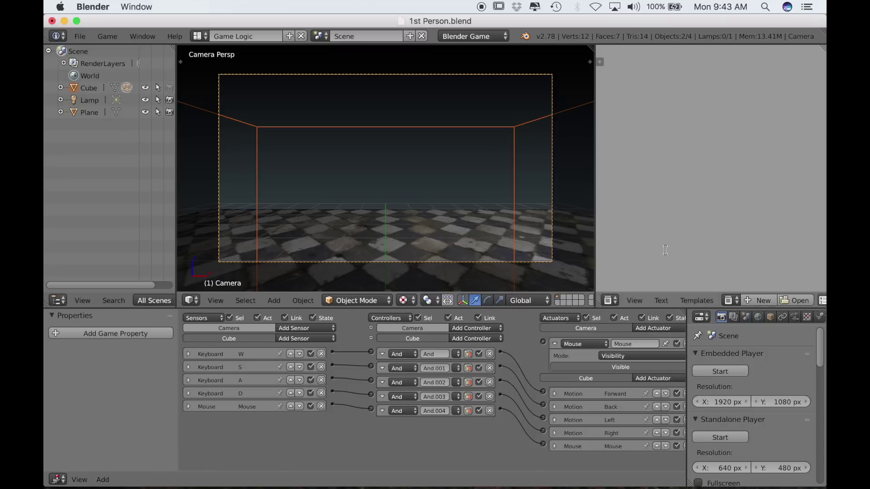
Step: Set the camera's Mouse actuator to Look mode and disable its X axis, leaving only vertical look
{"action": "left_click", "coordinate": [629, 357]}
{"action": "left_click", "coordinate": [625, 339]}
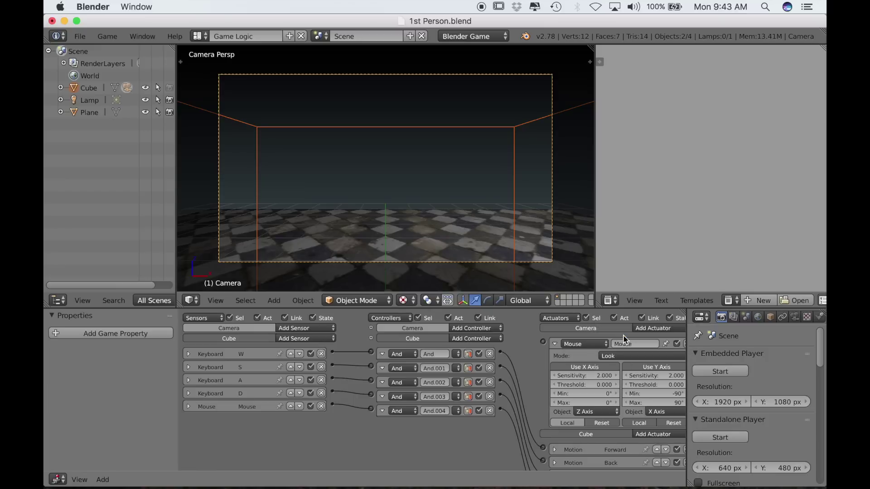
{"action": "scroll", "coordinate": [623, 416], "scroll_direction": "right", "scroll_amount": 1}
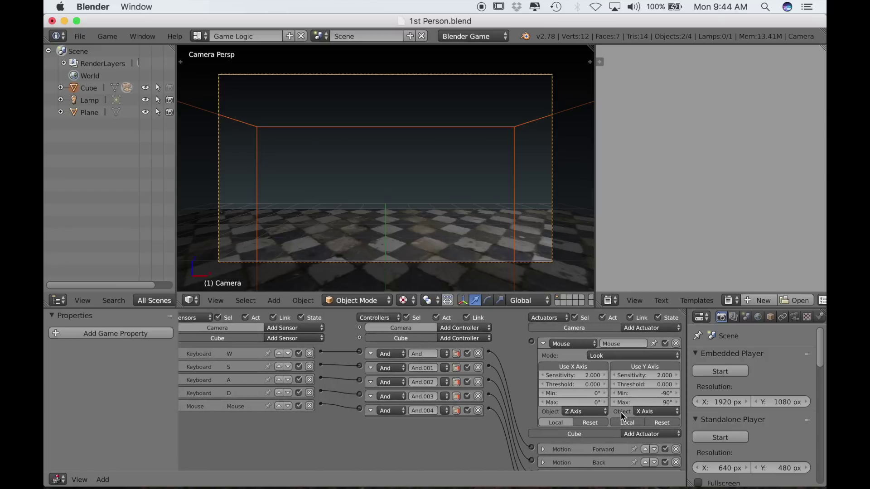
{"action": "left_click", "coordinate": [577, 366]}
Step: Link the cube's mouse And controller to the camera's Mouse actuator as well, and collapse that actuator
{"action": "scroll", "coordinate": [447, 421], "scroll_direction": "left", "scroll_amount": 1}
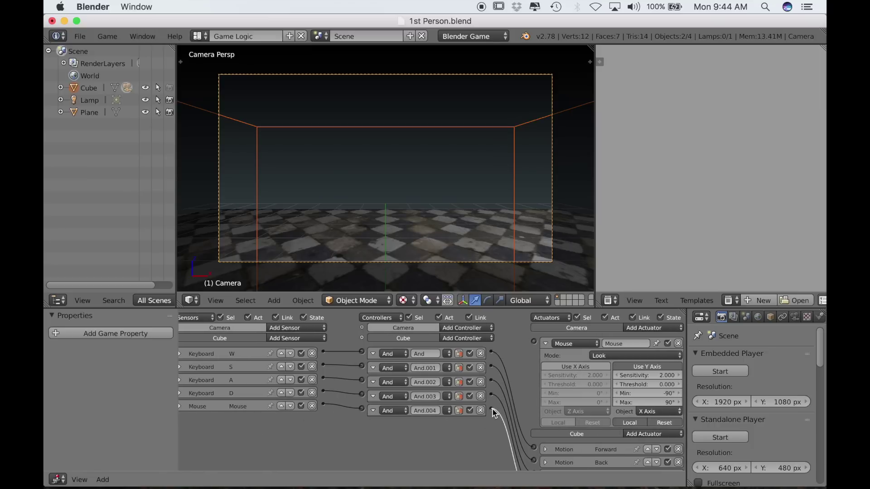
{"action": "left_click_drag", "start_coordinate": [528, 343], "coordinate": [534, 343]}
{"action": "left_click", "coordinate": [545, 343]}
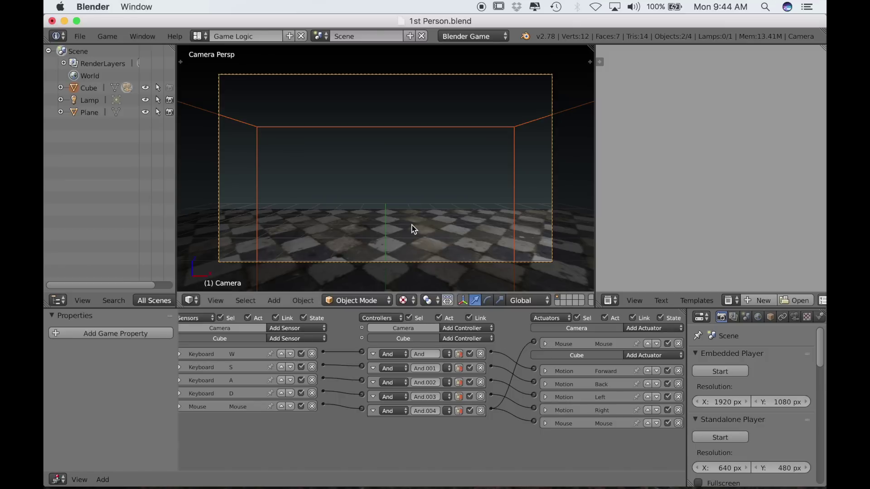
Step: Fit the camera frame to the 3D view and run the game to test looking around with the mouse
{"action": "scroll", "coordinate": [420, 219], "scroll_direction": "up", "scroll_amount": 2}
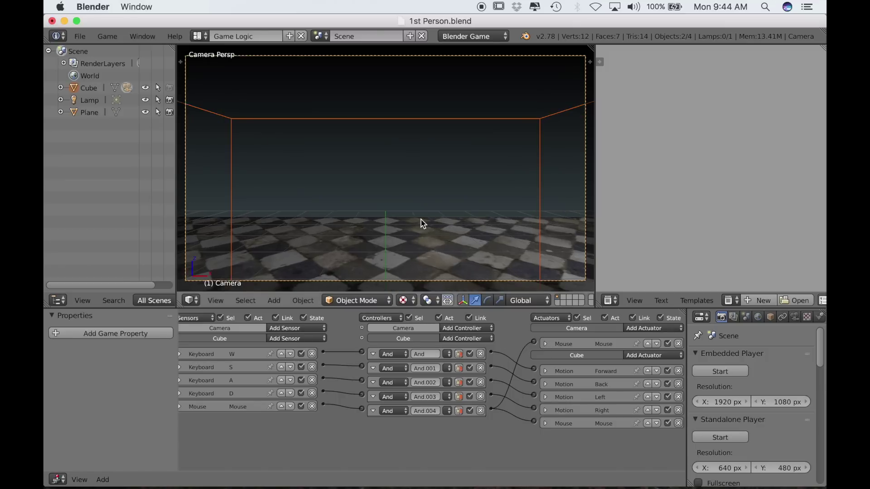
{"action": "key", "text": "p"}
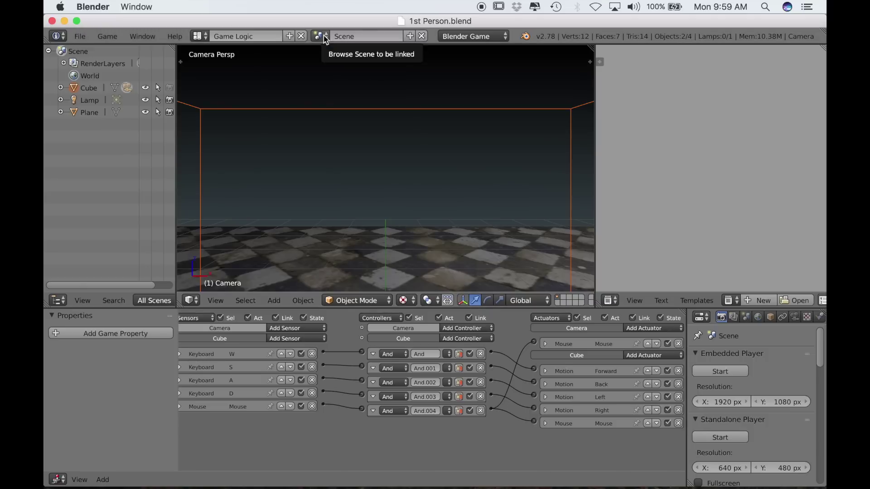
Step: Create a new empty scene and name it LOGO
{"action": "left_click", "coordinate": [410, 36]}
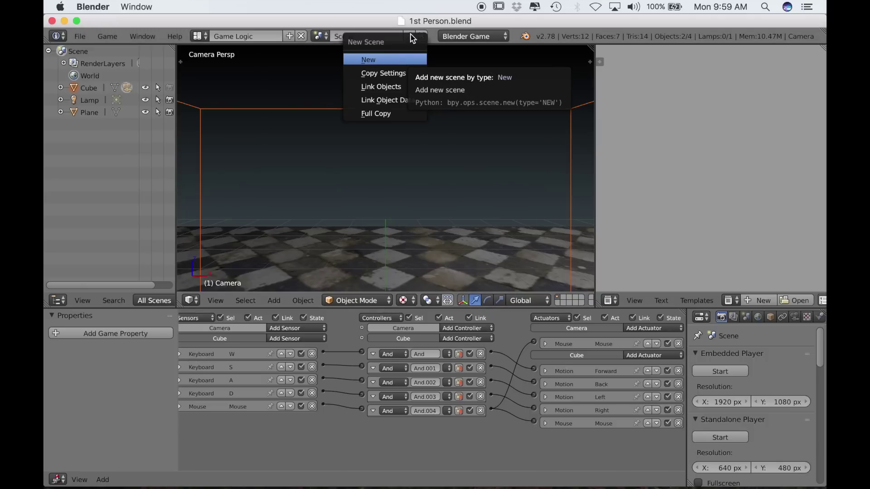
{"action": "left_click", "coordinate": [390, 64]}
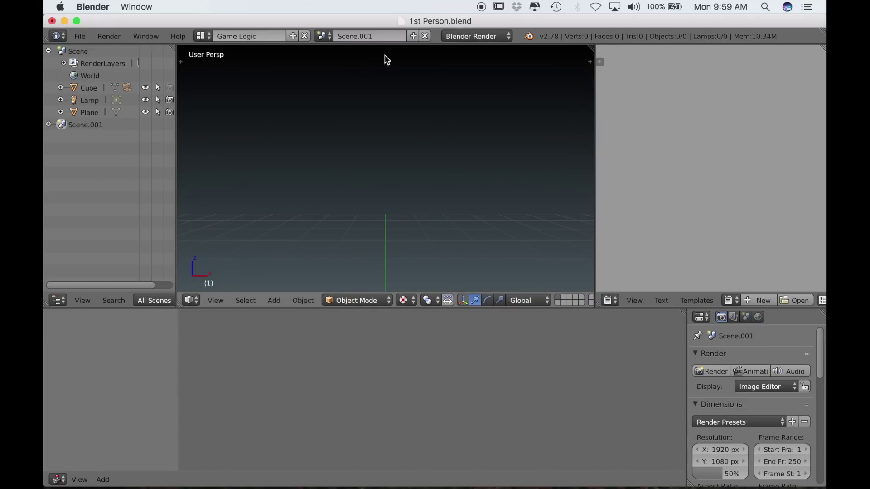
{"action": "left_click", "coordinate": [374, 37]}
{"action": "type", "text": "LOGO"}
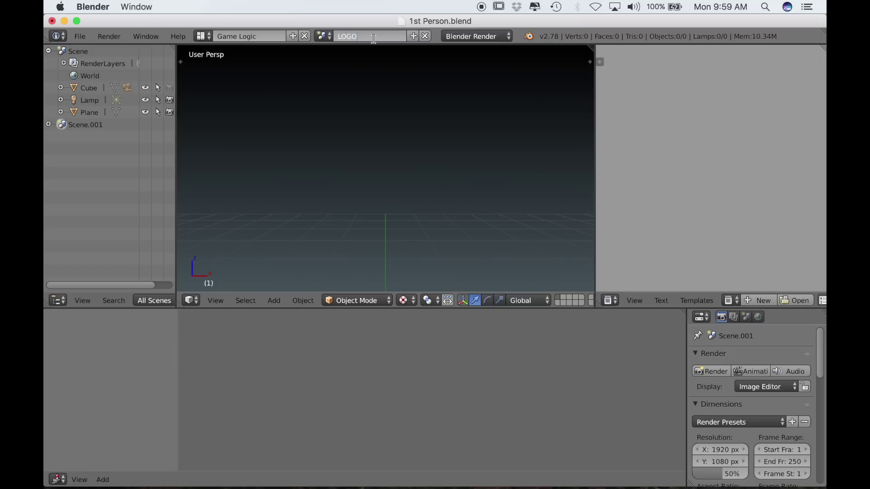
{"action": "key", "text": "Return"}
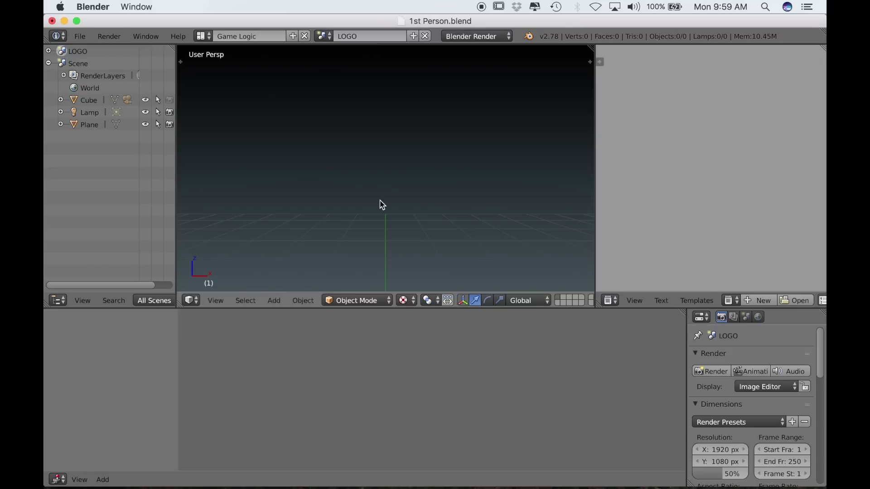
Step: Add a camera at the origin of the empty LOGO scene
{"action": "middle_click_drag", "start_coordinate": [384, 210], "coordinate": [372, 245]}
{"action": "key", "text": "shift+a"}
{"action": "mouse_move", "coordinate": [372, 245]}
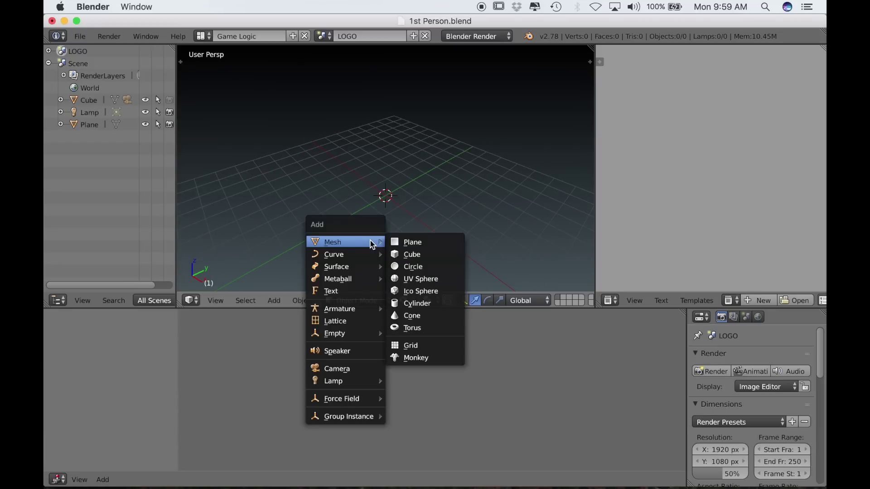
{"action": "mouse_move", "coordinate": [365, 382]}
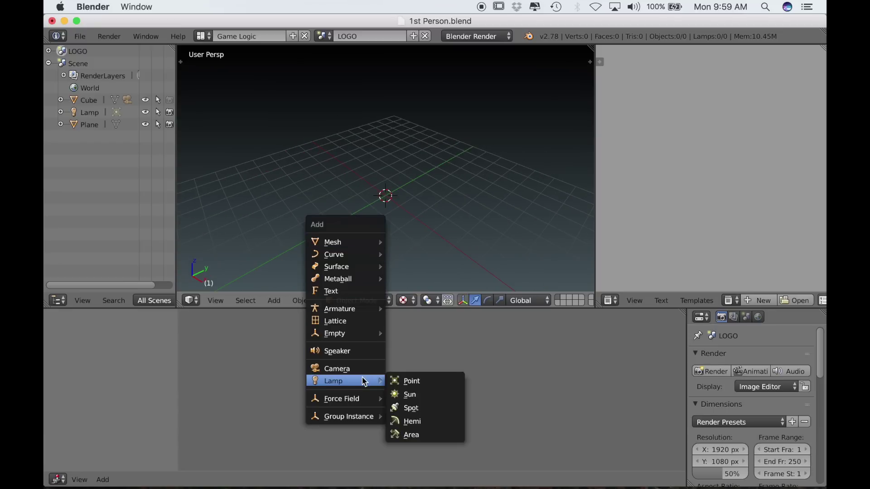
{"action": "left_click", "coordinate": [361, 369]}
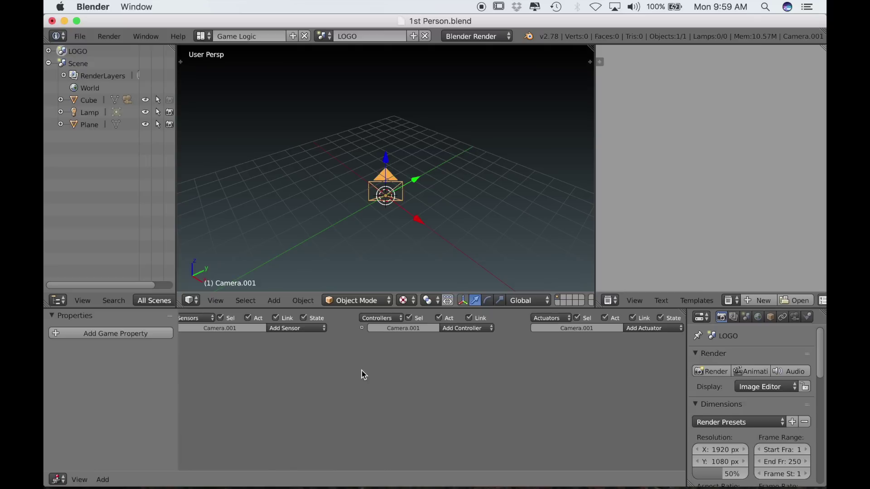
Step: Clear the new camera's rotation and rotate it in the right orthographic view until it faces horizontally along positive Y
{"action": "scroll", "coordinate": [367, 224], "scroll_direction": "right", "scroll_amount": 10}
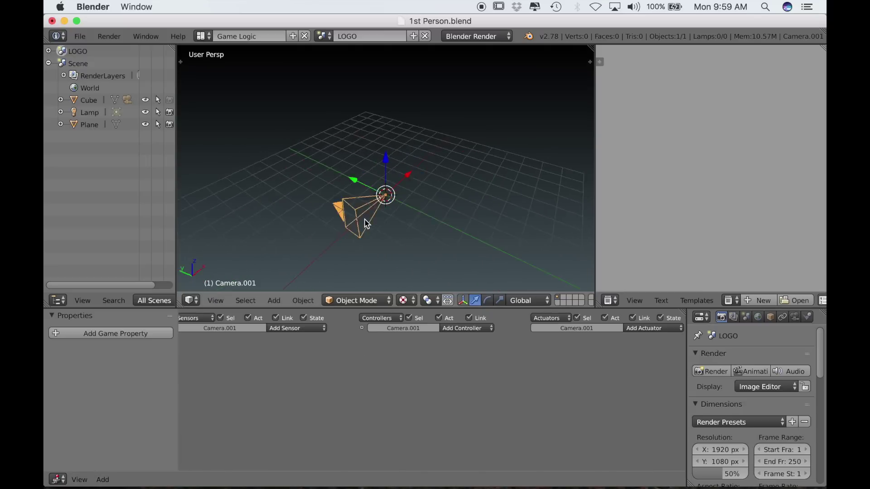
{"action": "scroll", "coordinate": [367, 224], "scroll_direction": "right", "scroll_amount": 10}
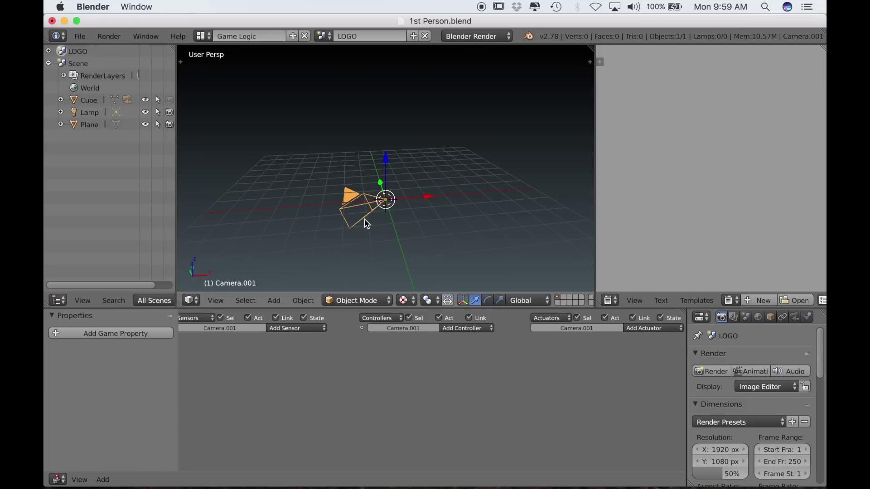
{"action": "key", "text": "alt+r"}
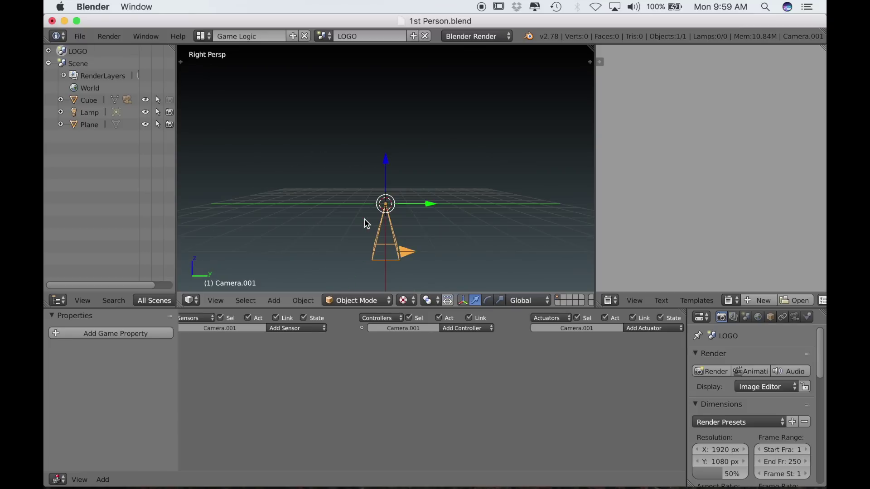
{"action": "key", "text": "KP_5"}
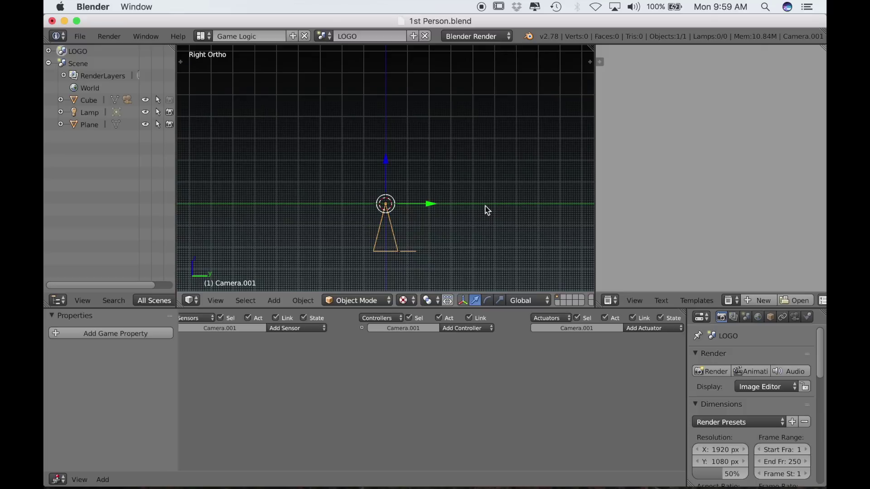
{"action": "key", "text": "r"}
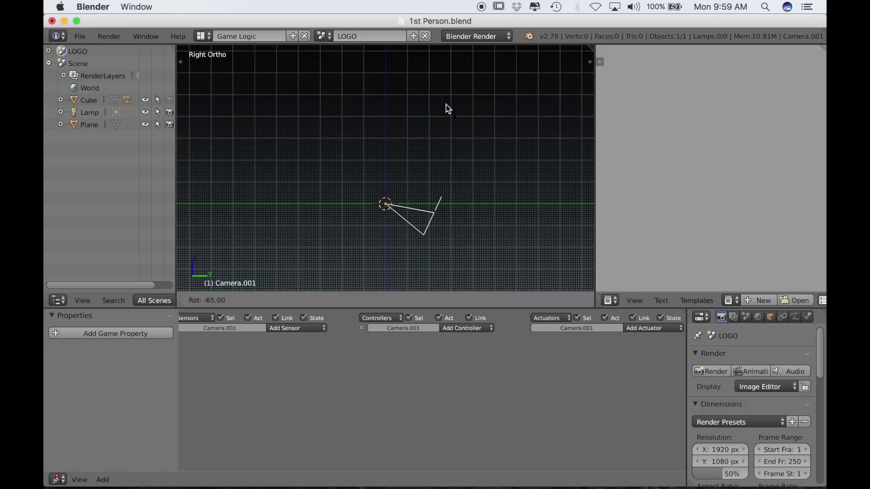
{"action": "left_click", "coordinate": [411, 289]}
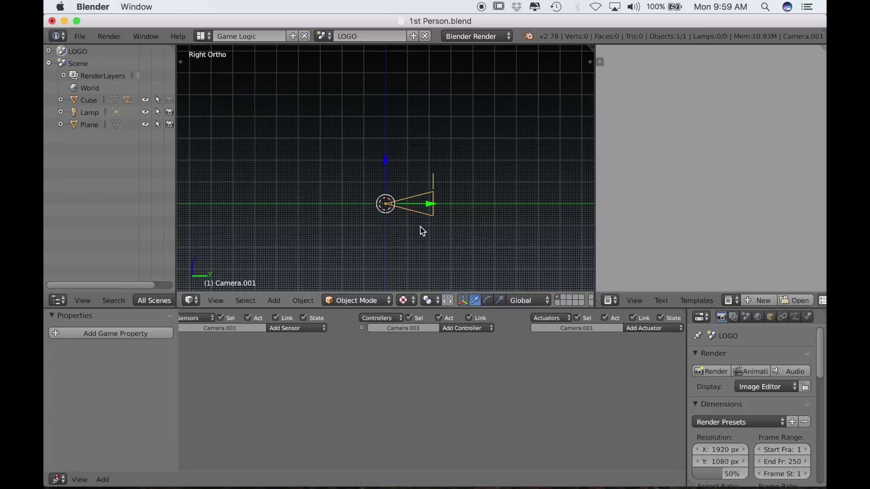
Step: Add a plane at the origin and rotate its mesh 90 degrees about the X axis so it stands upright
{"action": "key", "text": "KP_1"}
{"action": "key", "text": "shift+a"}
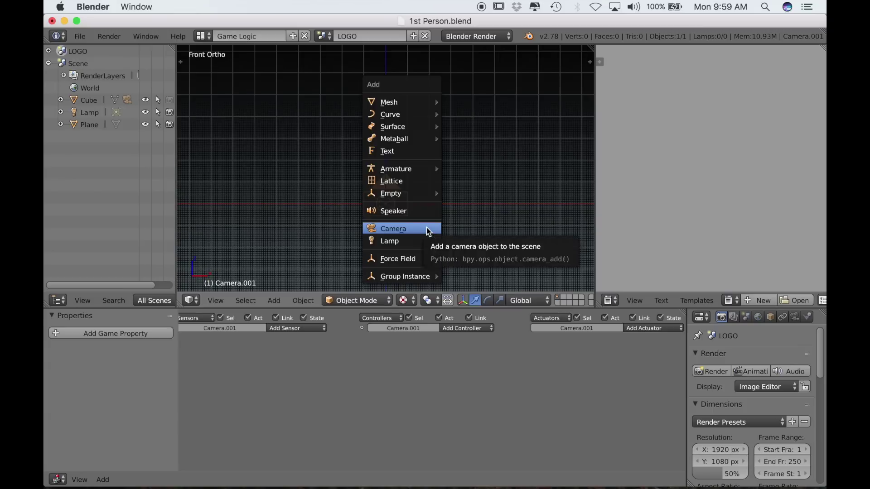
{"action": "mouse_move", "coordinate": [393, 103]}
{"action": "left_click", "coordinate": [464, 102]}
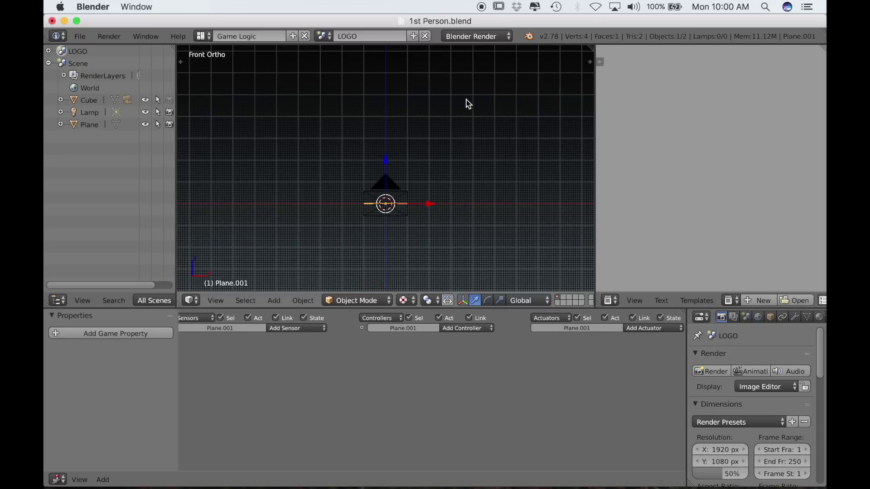
{"action": "key", "text": "Tab"}
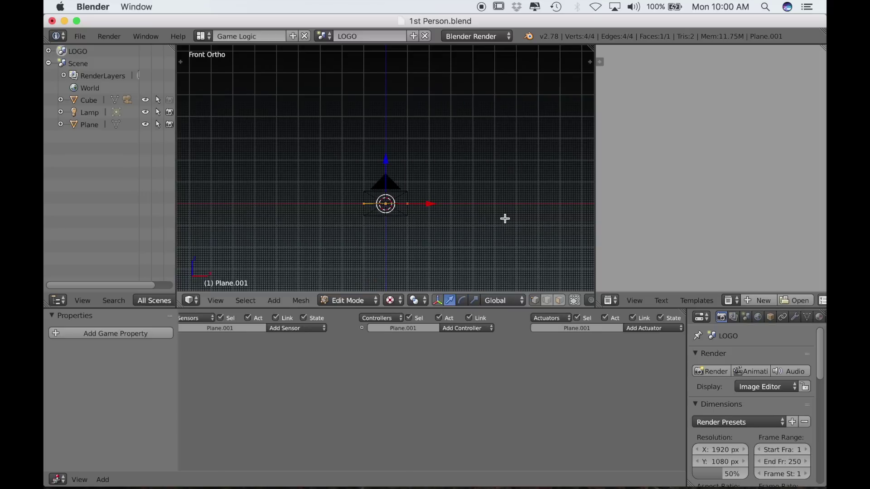
{"action": "key", "text": "r"}
{"action": "type", "text": "x"}
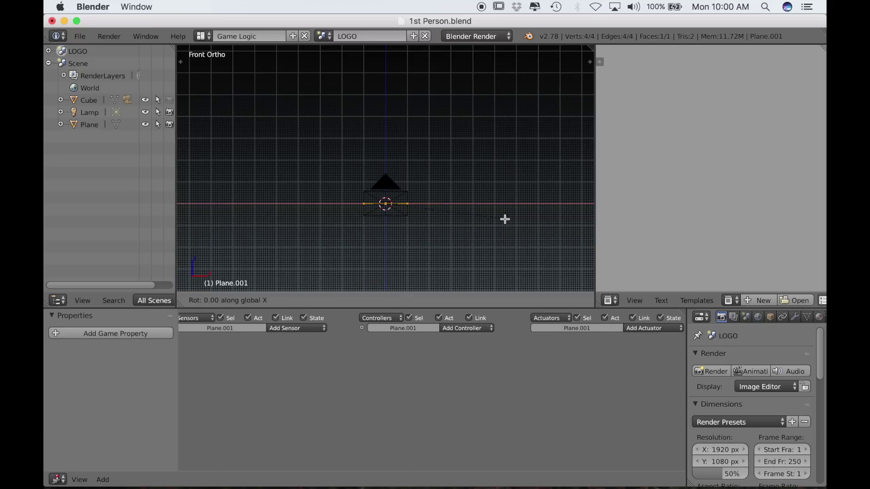
{"action": "type", "text": "90"}
{"action": "key", "text": "Return"}
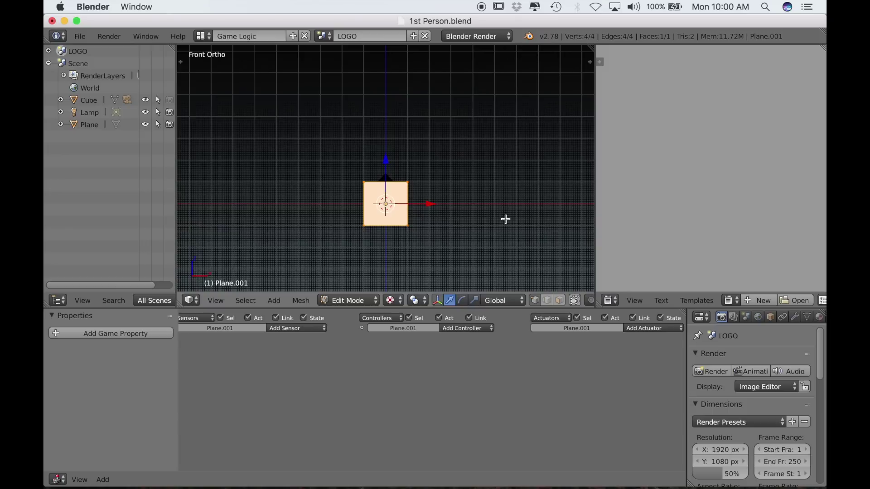
{"action": "key", "text": "Tab"}
Step: Move the upright plane along Y in front of the camera and UV unwrap its mesh from the camera view
{"action": "scroll", "coordinate": [491, 225], "scroll_direction": "left", "scroll_amount": 10}
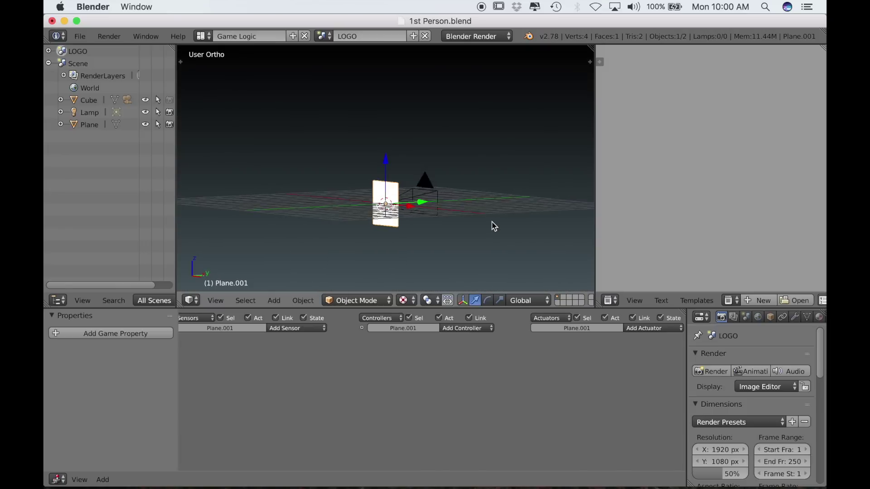
{"action": "left_click_drag", "start_coordinate": [425, 203], "coordinate": [493, 204]}
{"action": "key", "text": "Tab"}
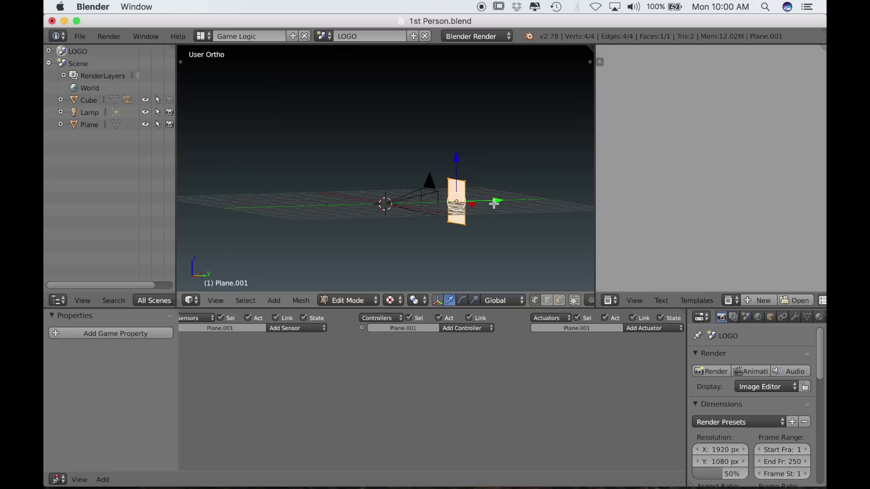
{"action": "key", "text": "KP_0"}
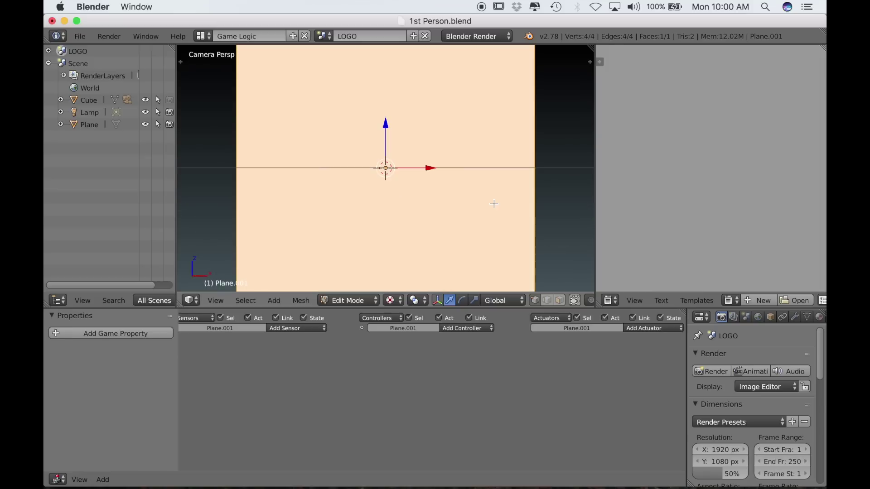
{"action": "scroll", "coordinate": [494, 203], "scroll_direction": "down", "scroll_amount": 3}
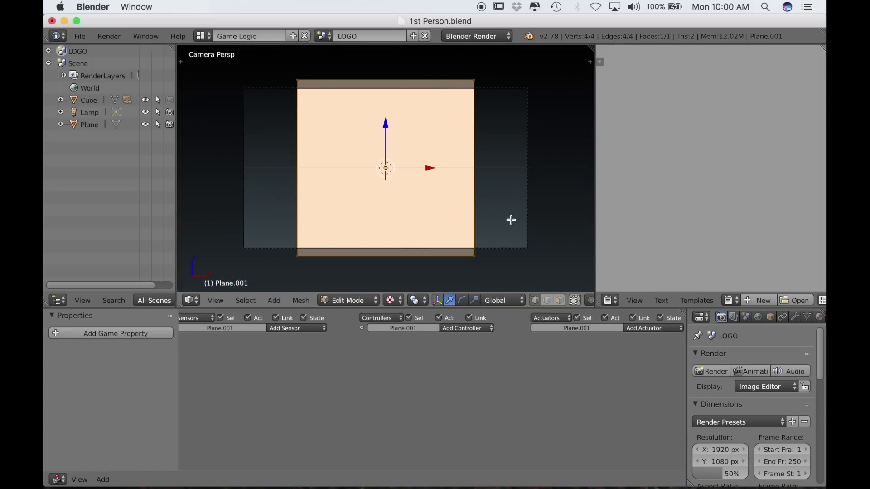
{"action": "key", "text": "u"}
{"action": "left_click", "coordinate": [437, 151]}
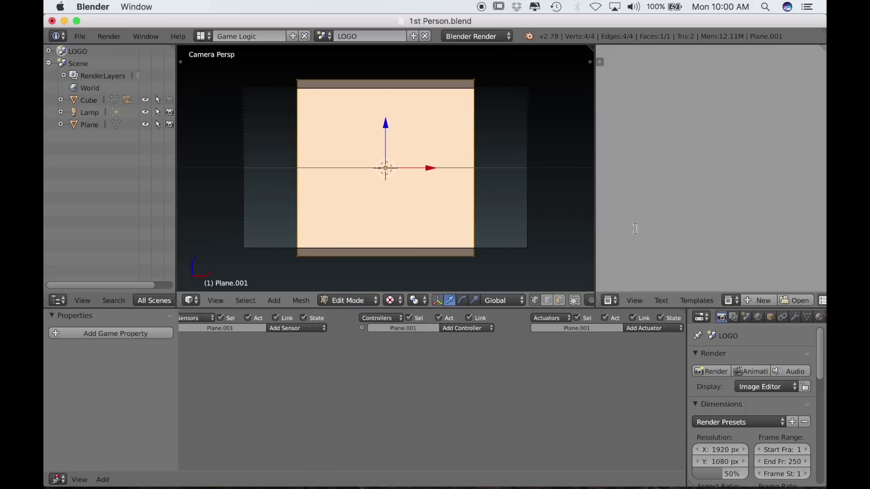
Step: Change the empty text editor area to a Properties editor and create a new material for the plane
{"action": "left_click", "coordinate": [611, 301]}
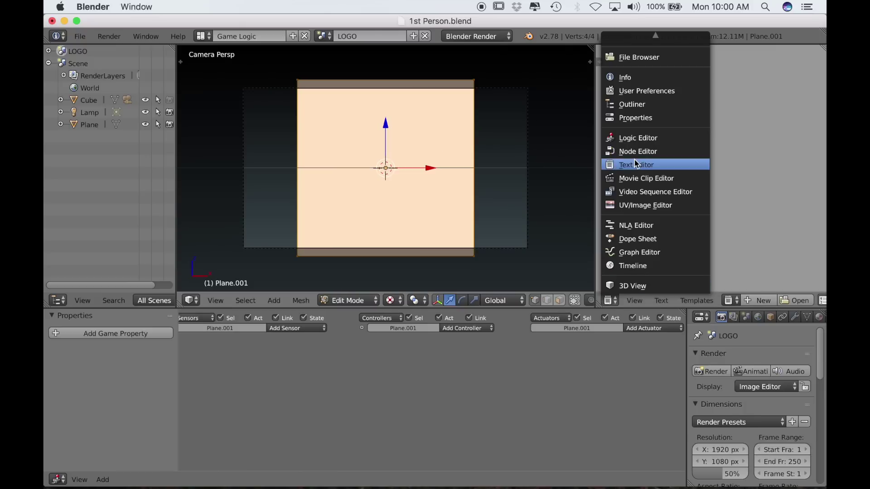
{"action": "left_click", "coordinate": [633, 117]}
{"action": "left_click", "coordinate": [727, 53]}
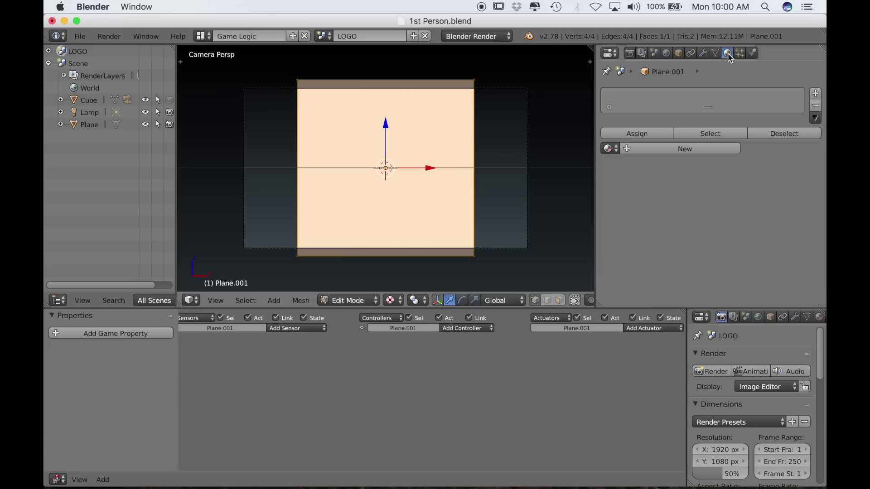
{"action": "left_click", "coordinate": [684, 149]}
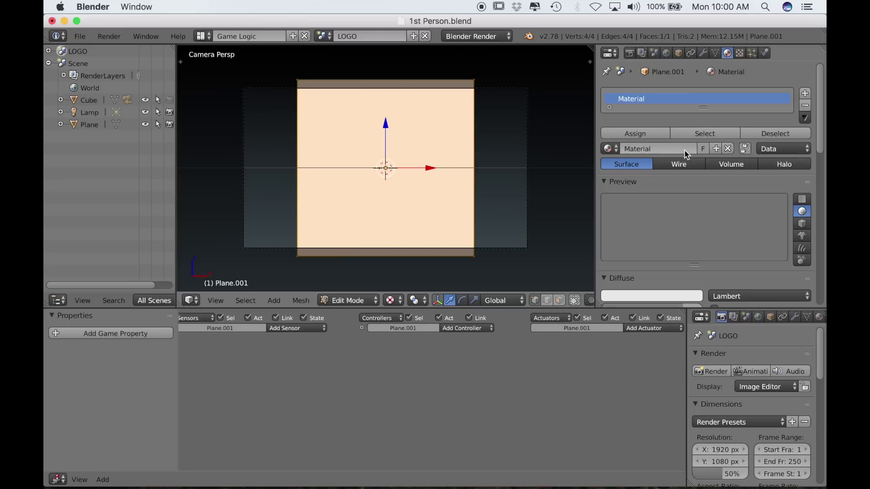
Step: Make the plane's material shadeless and enable Z Transparency with an alpha of 0
{"action": "scroll", "coordinate": [714, 211], "scroll_direction": "down", "scroll_amount": 5}
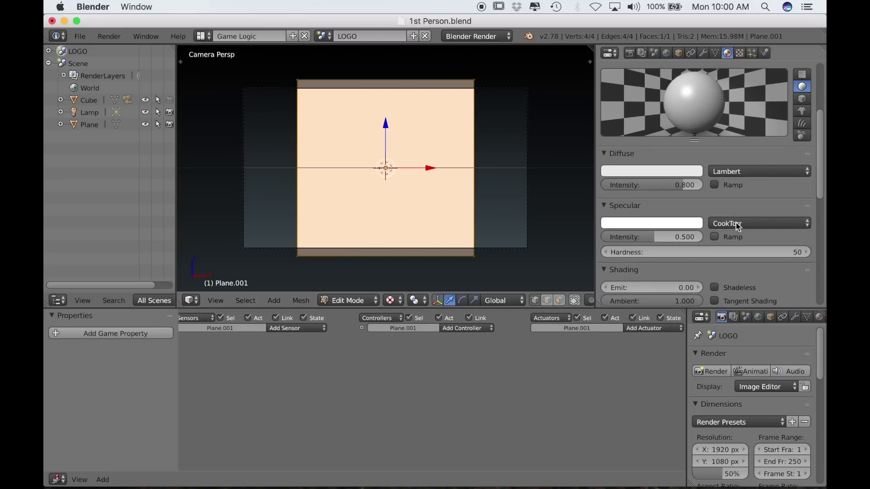
{"action": "left_click", "coordinate": [715, 288]}
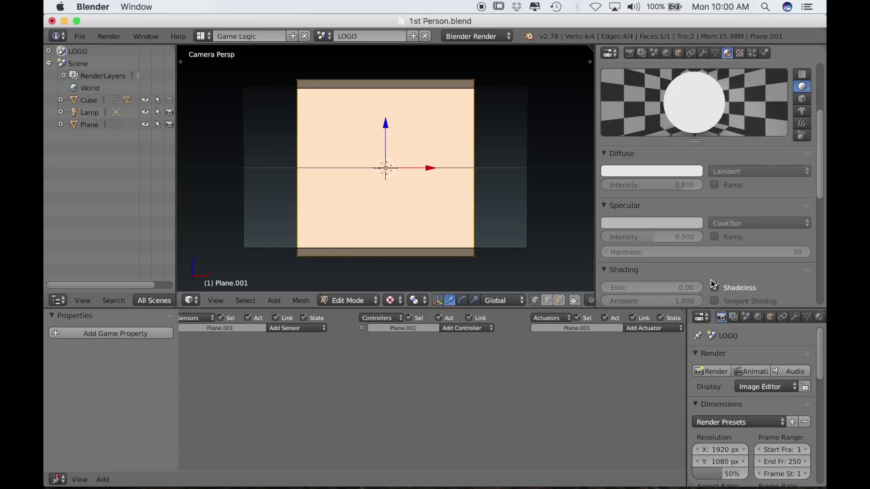
{"action": "scroll", "coordinate": [711, 284], "scroll_direction": "down", "scroll_amount": 5}
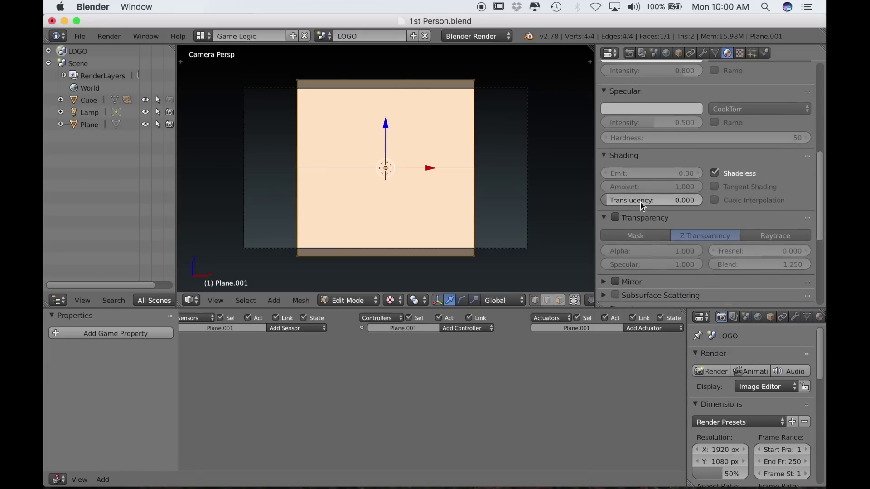
{"action": "left_click", "coordinate": [615, 218]}
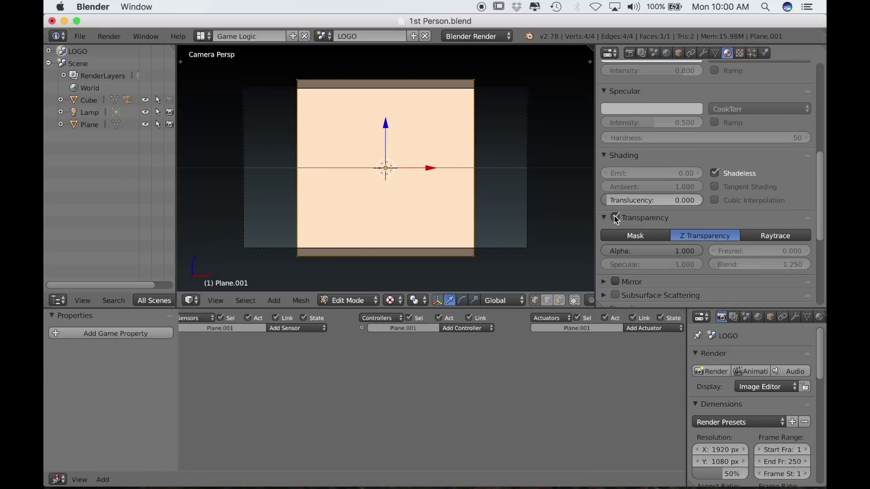
{"action": "left_click", "coordinate": [681, 254]}
{"action": "type", "text": "0"}
{"action": "key", "text": "Return"}
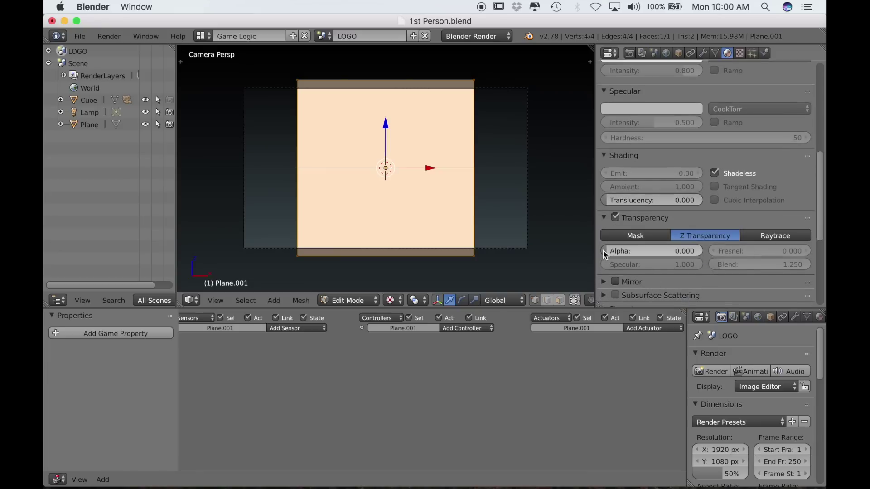
Step: Add an image texture to the plane's material and load Decorative Border 2.png from the Desktop
{"action": "left_click", "coordinate": [739, 53]}
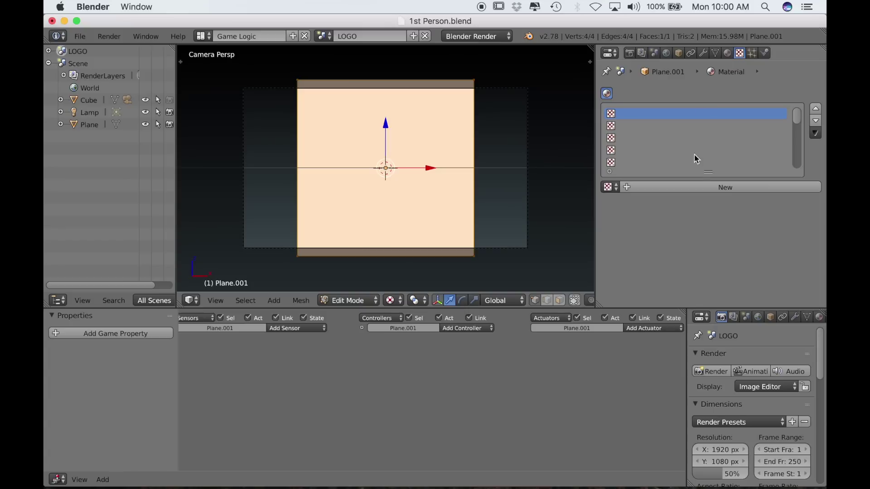
{"action": "left_click", "coordinate": [704, 187]}
{"action": "scroll", "coordinate": [665, 229], "scroll_direction": "down", "scroll_amount": 5}
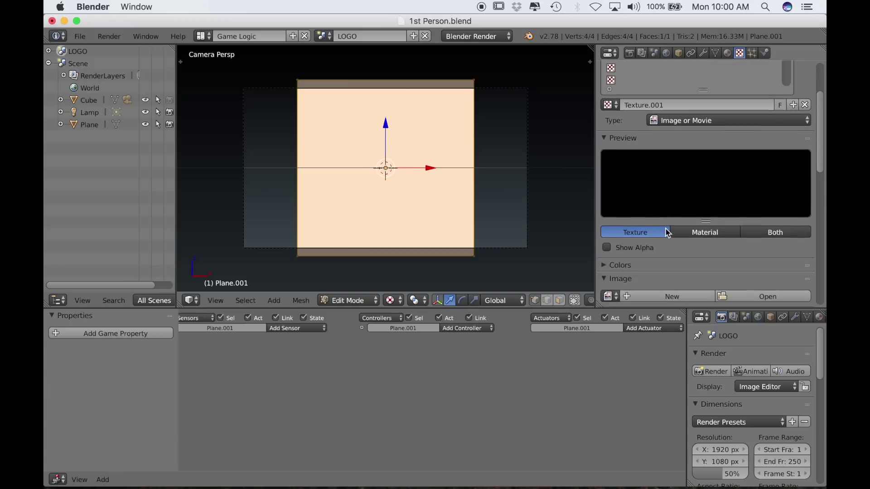
{"action": "left_click", "coordinate": [742, 291]}
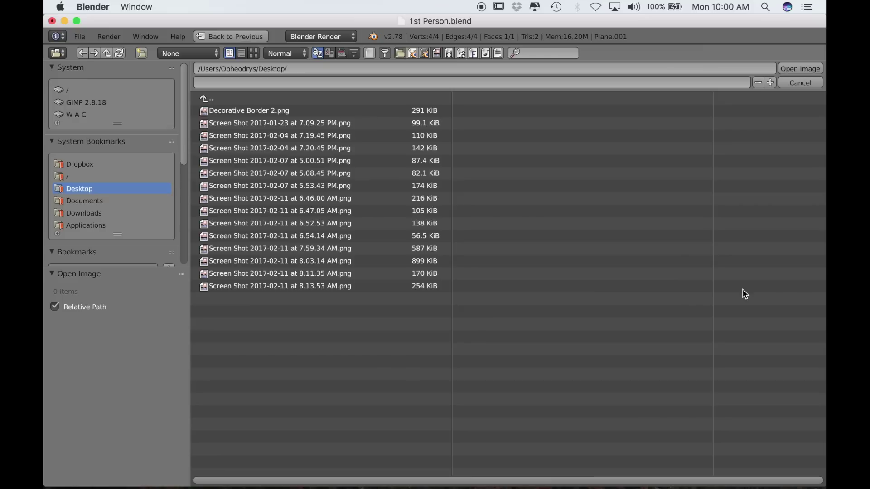
{"action": "left_click", "coordinate": [298, 110]}
{"action": "left_click", "coordinate": [788, 70]}
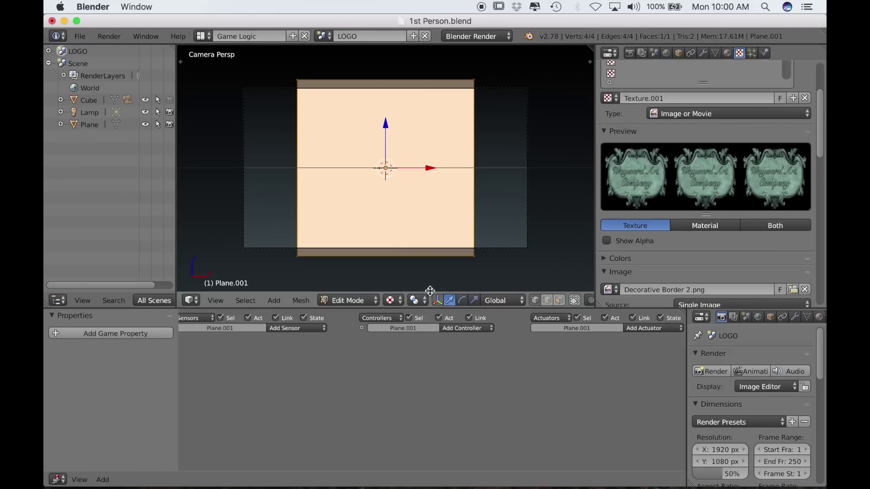
Step: Set the 3D view's shading mode to GLSL
{"action": "key", "text": "n"}
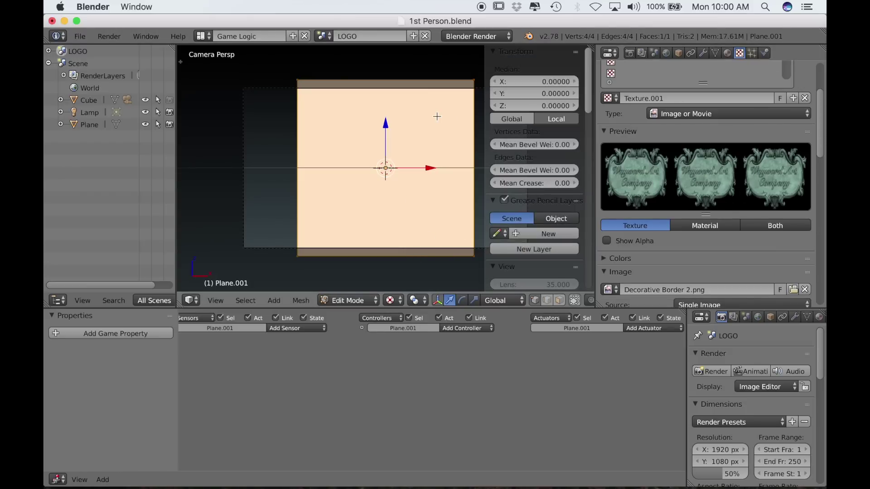
{"action": "scroll", "coordinate": [552, 256], "scroll_direction": "down", "scroll_amount": 2}
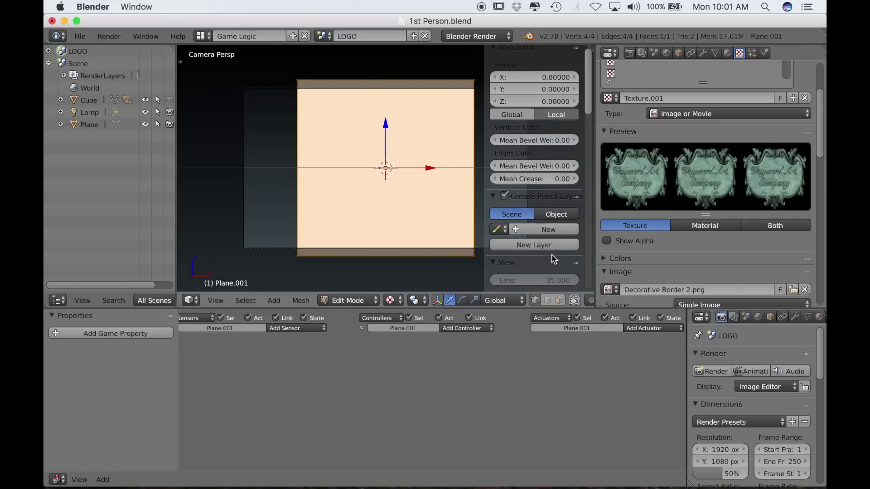
{"action": "scroll", "coordinate": [553, 259], "scroll_direction": "down", "scroll_amount": 6}
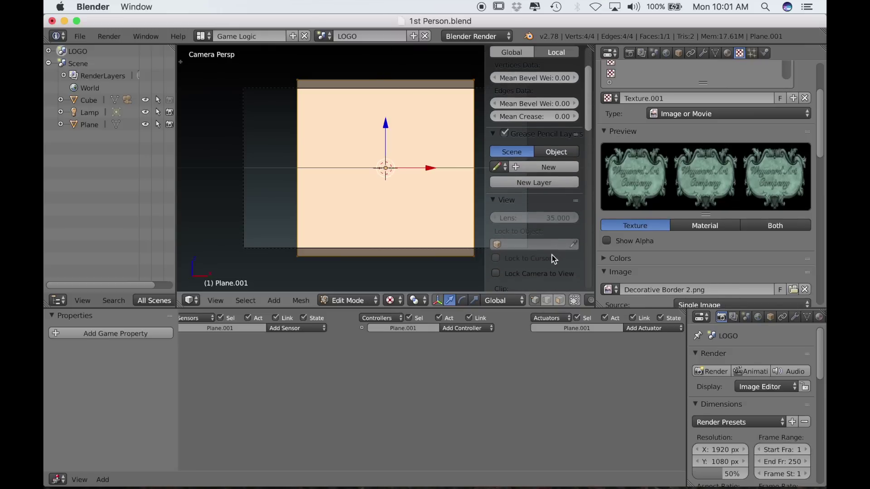
{"action": "scroll", "coordinate": [553, 259], "scroll_direction": "down", "scroll_amount": 12}
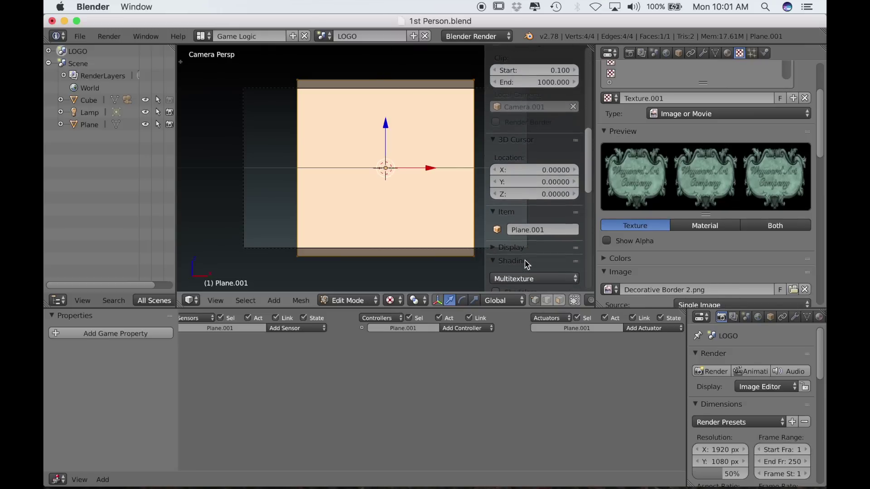
{"action": "left_click", "coordinate": [517, 276]}
{"action": "left_click", "coordinate": [515, 249]}
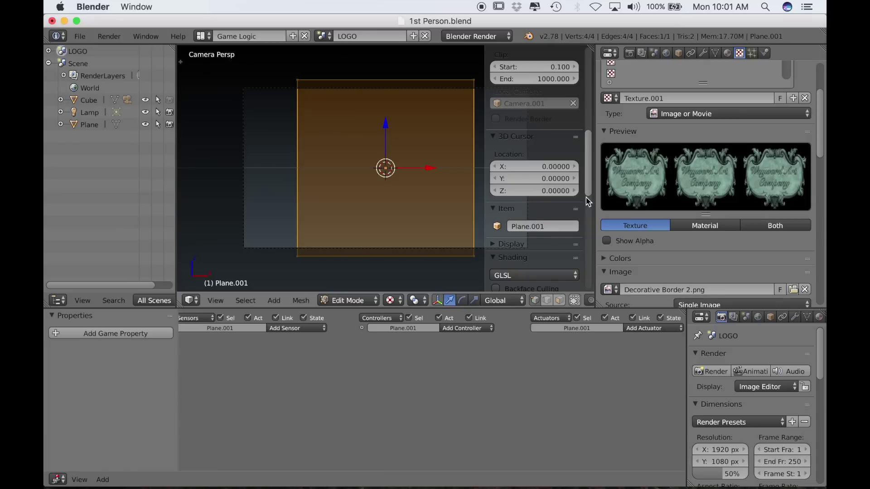
{"action": "key", "text": "n"}
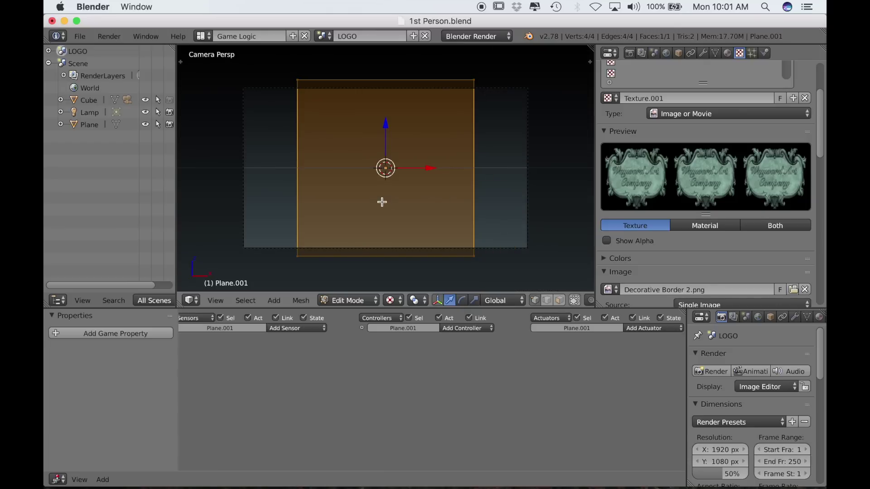
Step: Enable Alpha under the diffuse influence settings of the logo plane's image texture
{"action": "scroll", "coordinate": [423, 237], "scroll_direction": "down", "scroll_amount": 10}
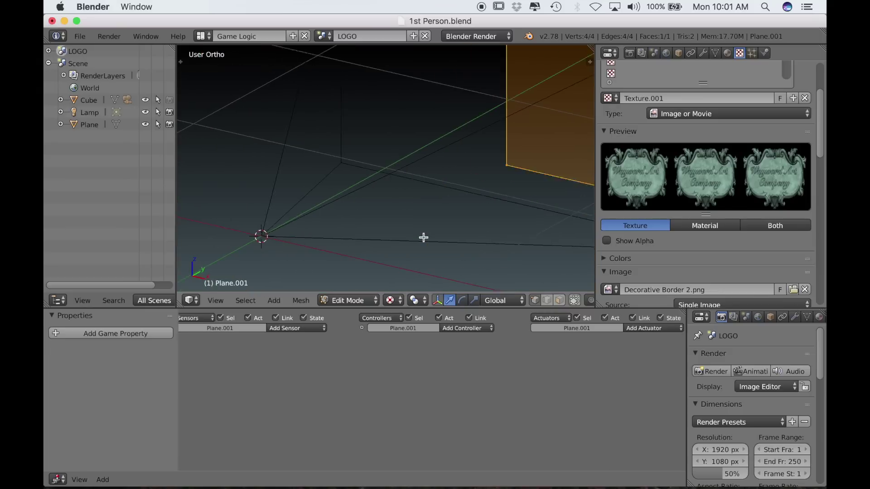
{"action": "key", "text": "KP_Decimal"}
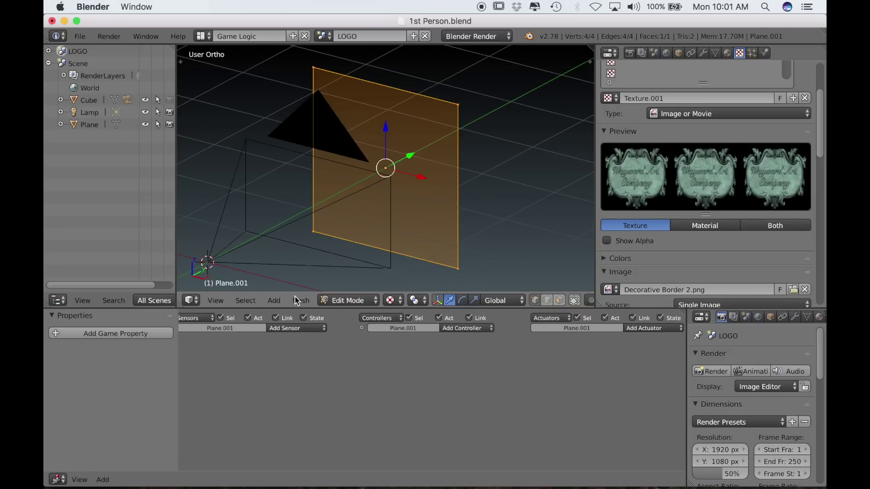
{"action": "scroll", "coordinate": [361, 243], "scroll_direction": "left", "scroll_amount": 10}
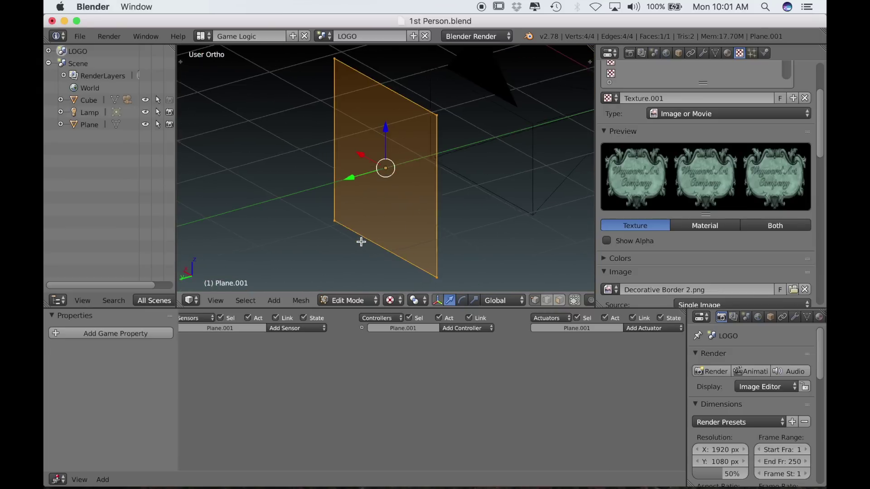
{"action": "scroll", "coordinate": [361, 242], "scroll_direction": "left", "scroll_amount": 5}
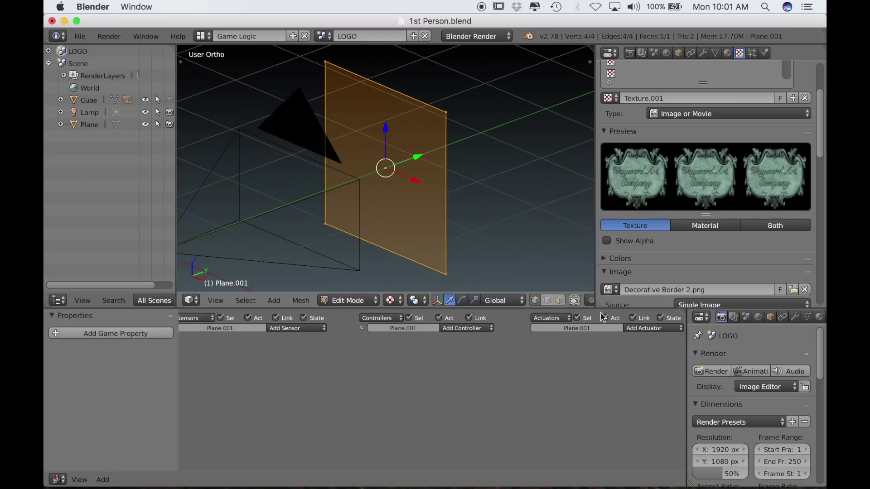
{"action": "scroll", "coordinate": [720, 249], "scroll_direction": "down", "scroll_amount": 15}
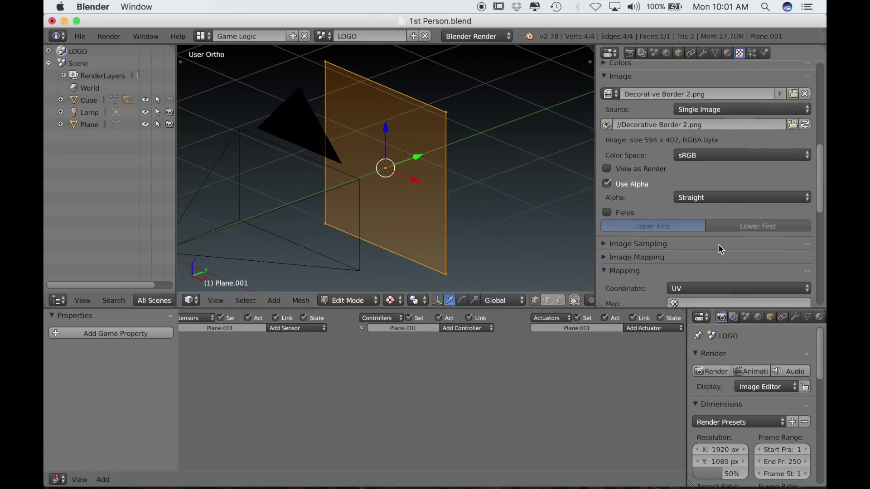
{"action": "scroll", "coordinate": [721, 249], "scroll_direction": "down", "scroll_amount": 10}
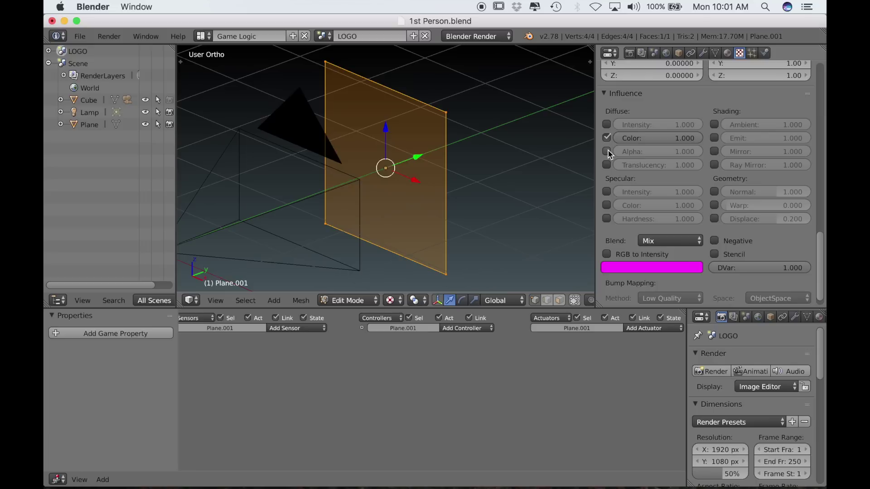
{"action": "left_click", "coordinate": [606, 151]}
Step: From the camera view, scale the plane's mesh down along Z to flatten the logo's proportions and return to Object Mode
{"action": "scroll", "coordinate": [360, 177], "scroll_direction": "left", "scroll_amount": 3}
{"action": "key", "text": "KP_1"}
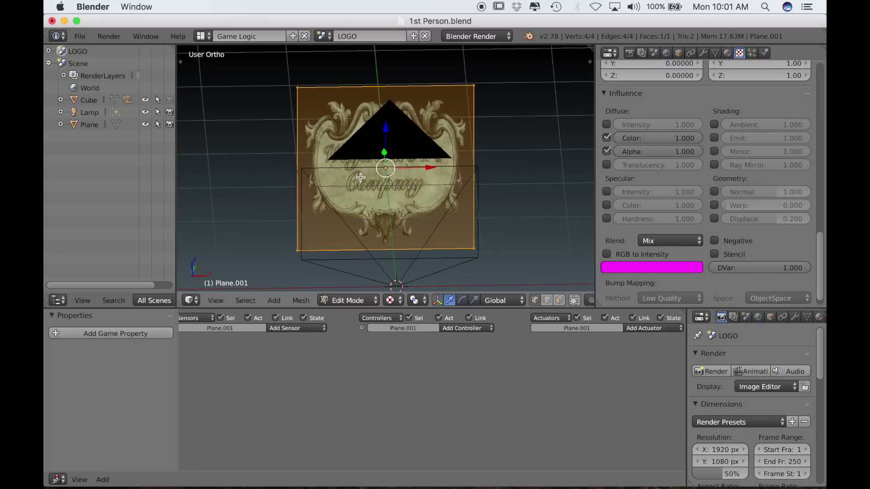
{"action": "key", "text": "KP_0"}
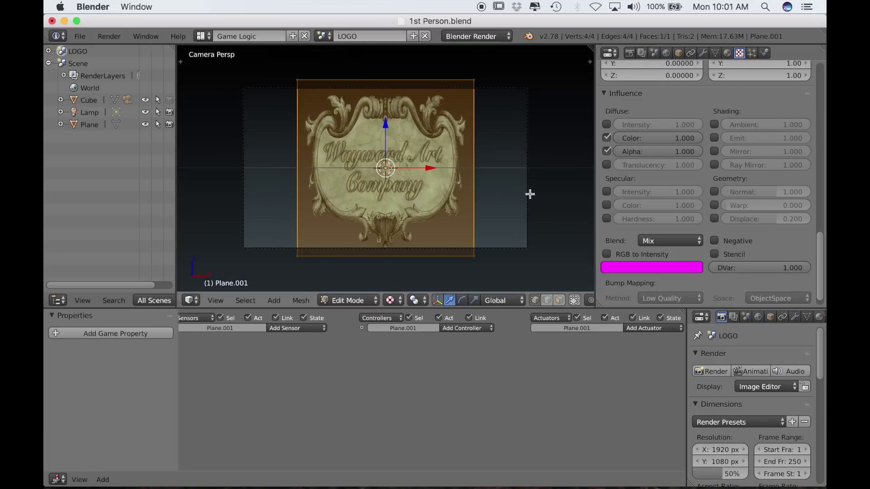
{"action": "key", "text": "s"}
{"action": "key", "text": "z"}
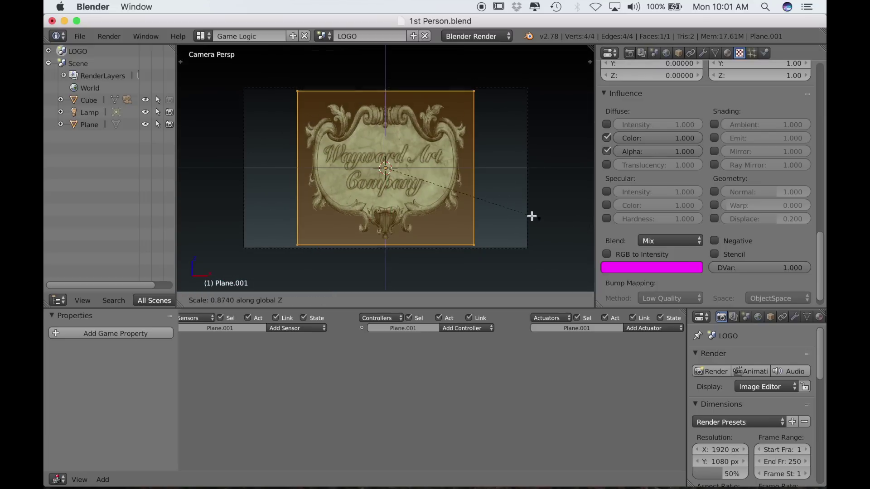
{"action": "left_click", "coordinate": [504, 205]}
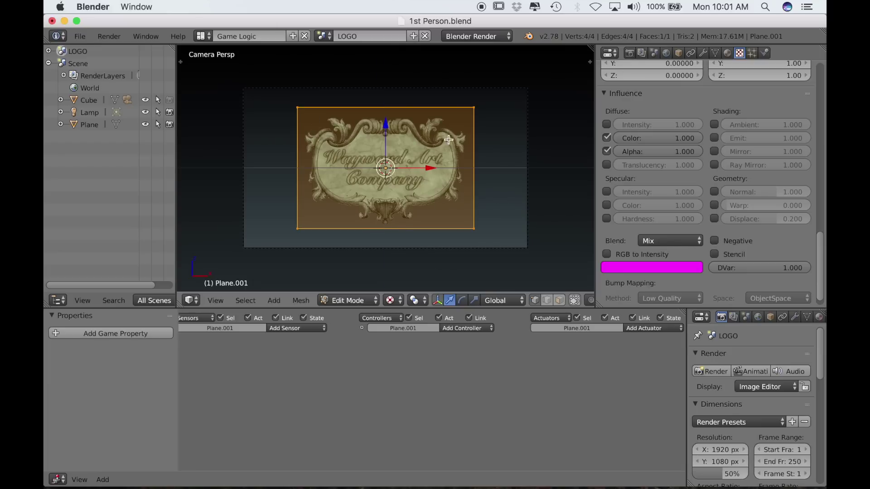
{"action": "key", "text": "Tab"}
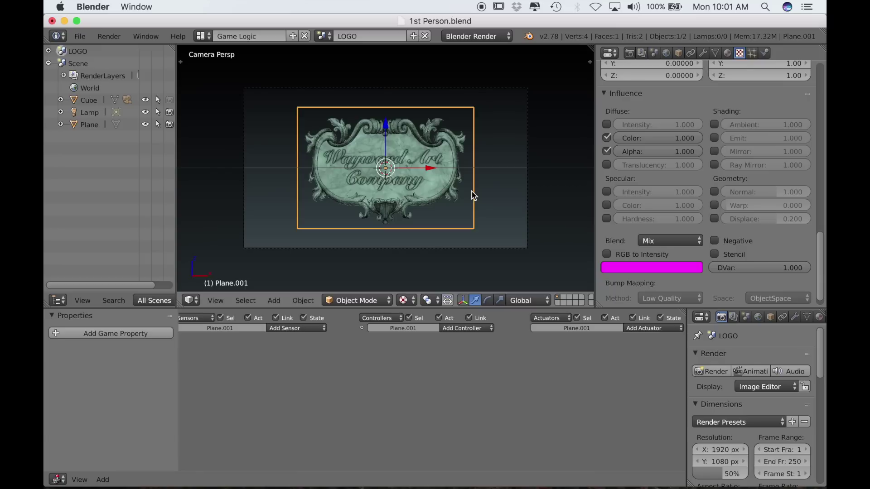
Step: Lower the logo texture's Alpha influence to 0.609 to make the logo semi-transparent
{"action": "key", "text": "Home"}
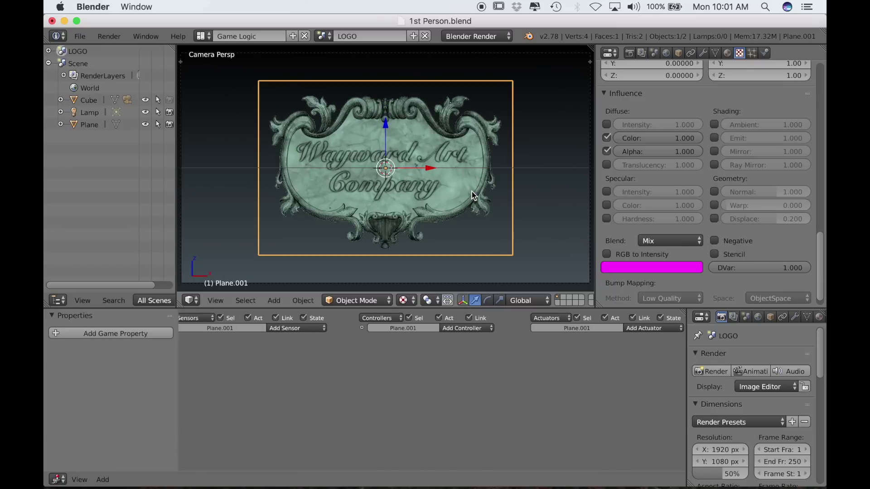
{"action": "scroll", "coordinate": [617, 255], "scroll_direction": "down", "scroll_amount": 1}
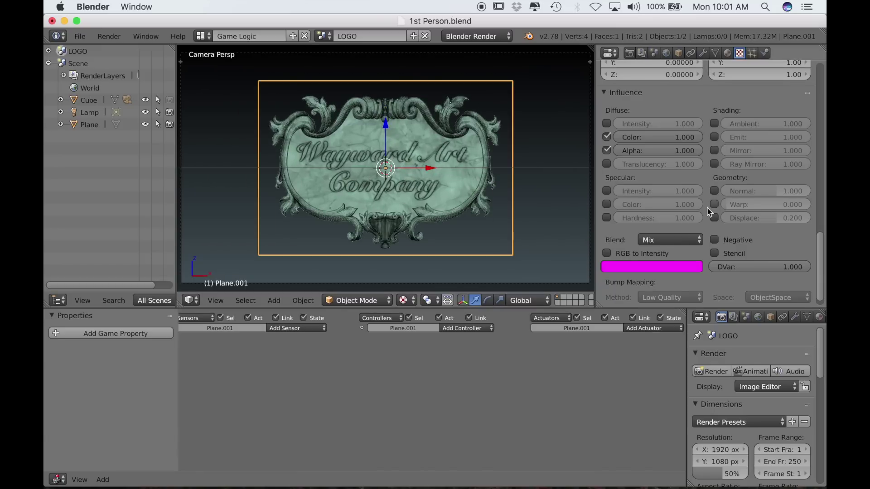
{"action": "key", "text": "KP_5"}
{"action": "key", "text": "KP_0"}
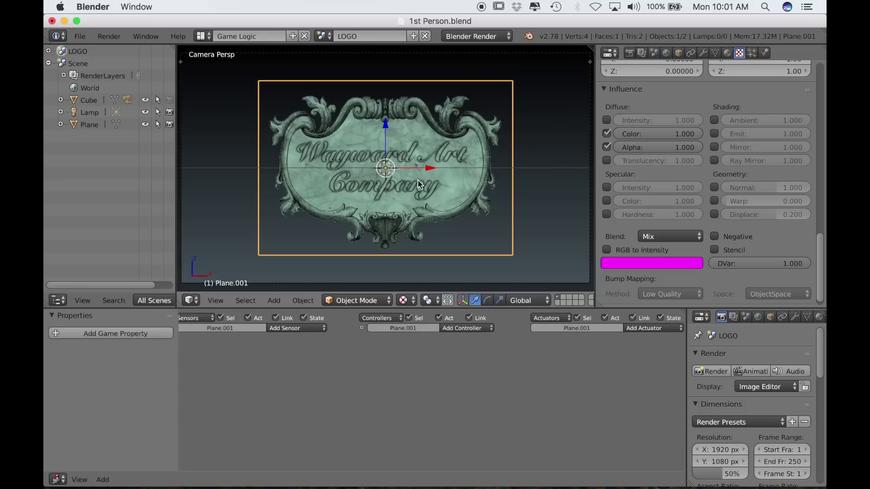
{"action": "mouse_move", "coordinate": [670, 147]}
{"action": "left_mouse_down"}
{"action": "mouse_move", "coordinate": [625, 147]}
{"action": "mouse_move", "coordinate": [686, 146]}
{"action": "left_mouse_up"}
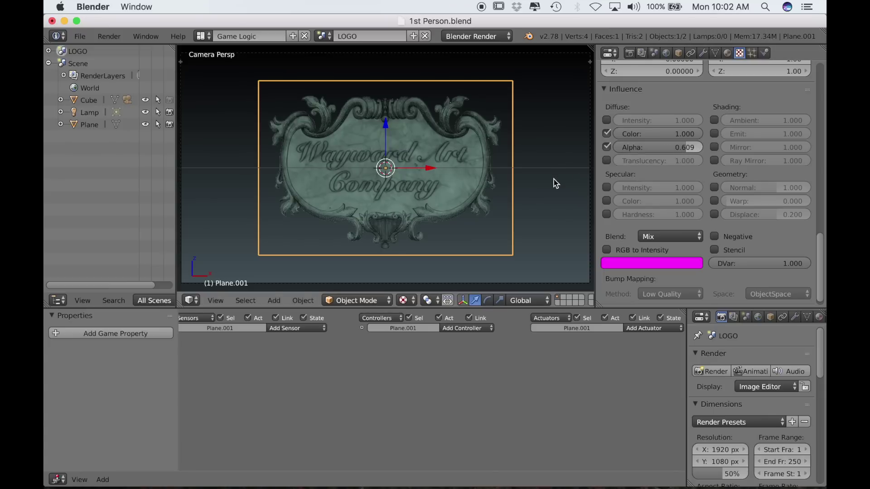
Step: Scale the logo plane's mesh down uniformly to about 0.54 and return to Object Mode
{"action": "key", "text": "Tab"}
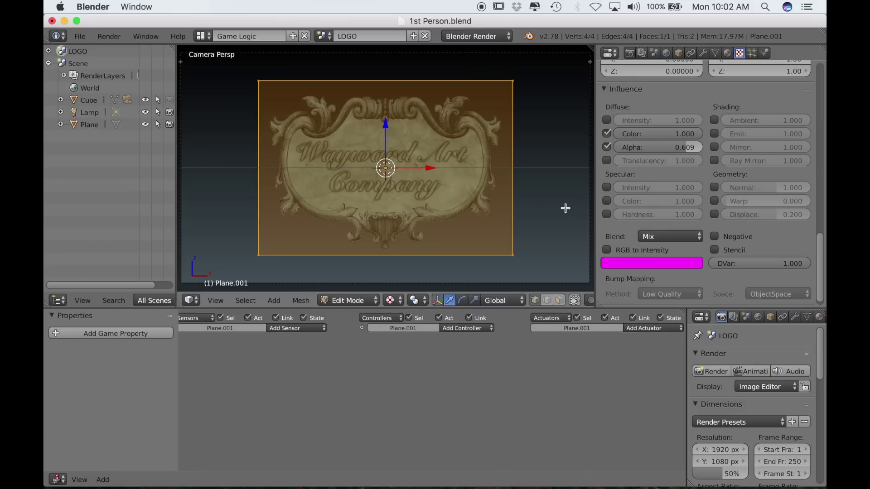
{"action": "key", "text": "s"}
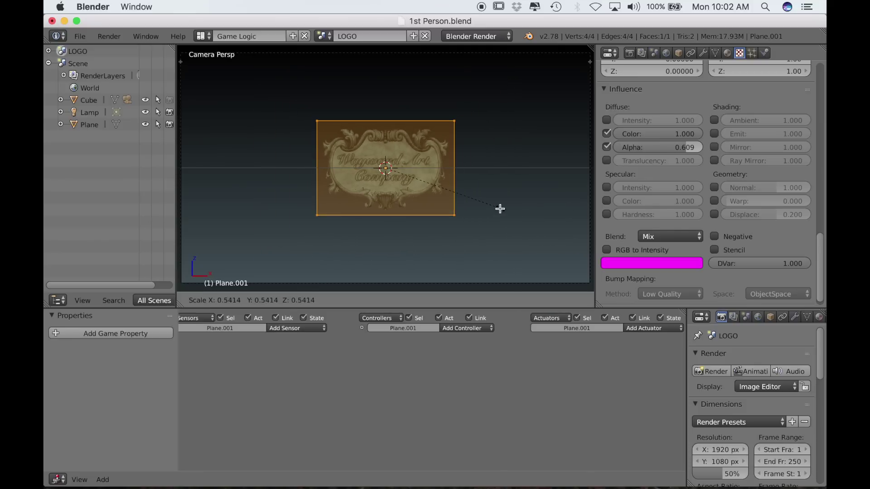
{"action": "left_click", "coordinate": [500, 209]}
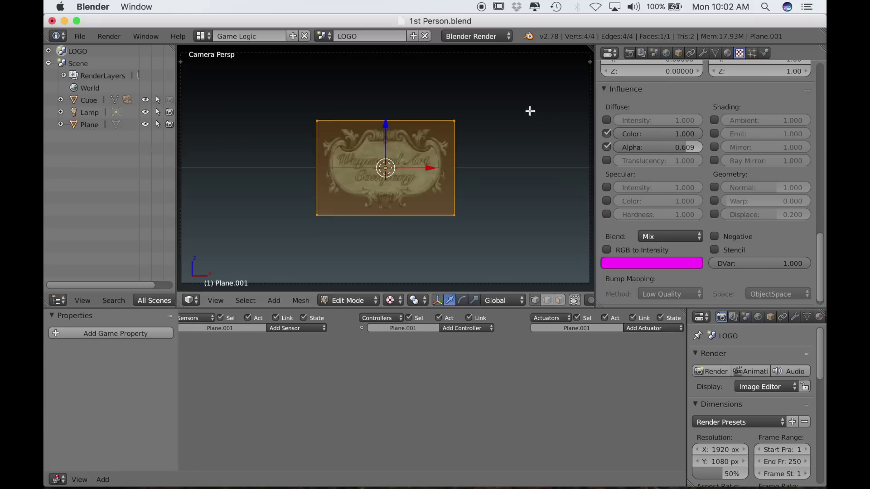
{"action": "key", "text": "Tab"}
Step: Switch the LOGO scene's camera to Orthographic and set its orthographic scale to 3.8
{"action": "right_click", "coordinate": [501, 55]}
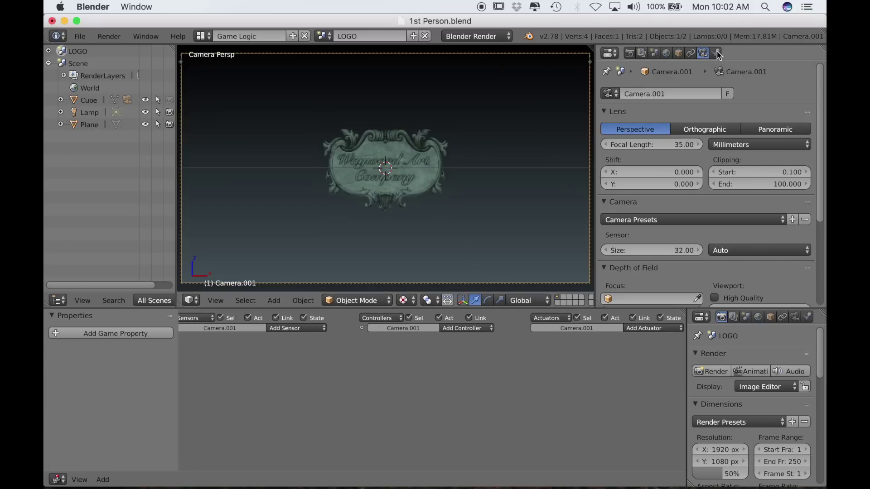
{"action": "left_click", "coordinate": [688, 131]}
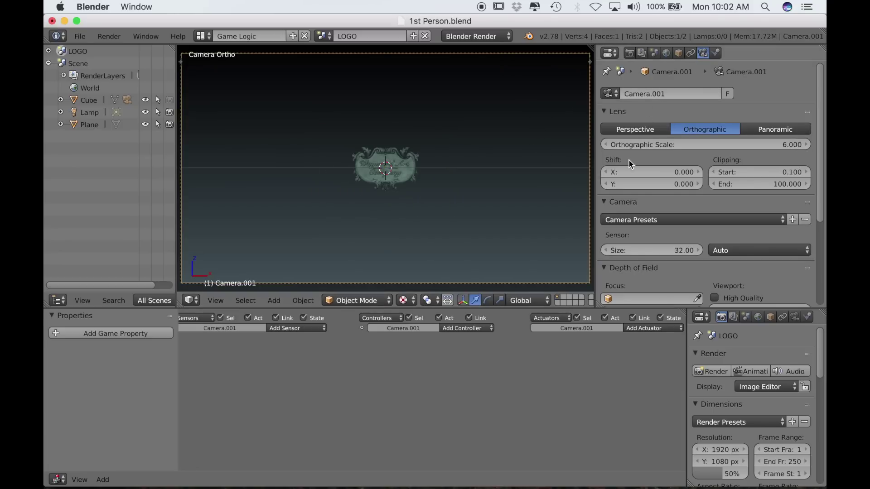
{"action": "left_click_drag", "start_coordinate": [635, 146], "coordinate": [603, 146]}
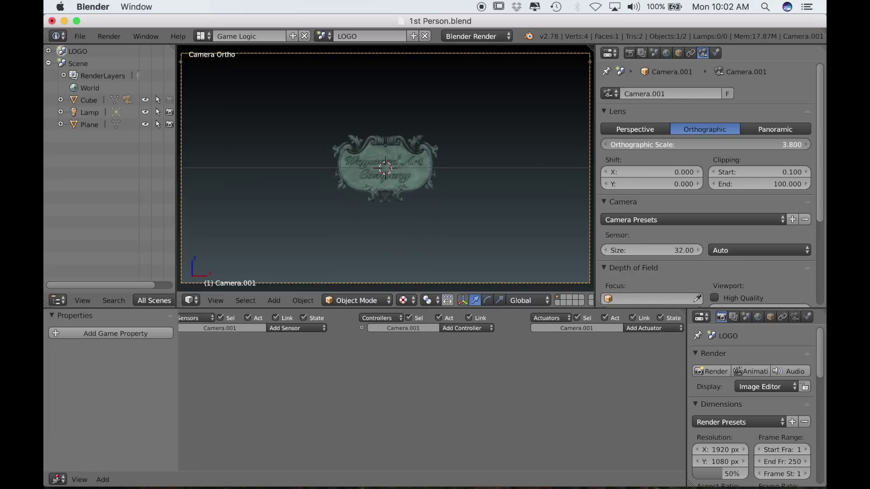
Step: Move the logo plane into the lower right corner of the camera frame, about 1.3 along X and -0.65 along Z
{"action": "right_click", "coordinate": [372, 176]}
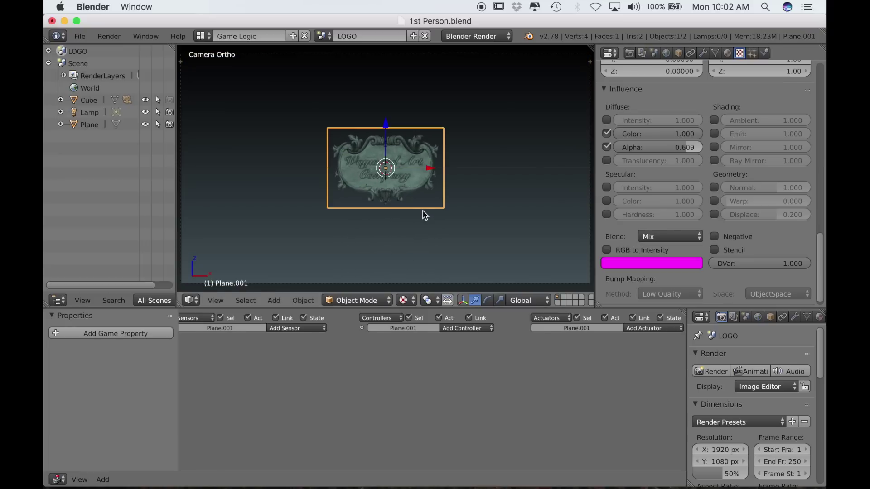
{"action": "key", "text": "g"}
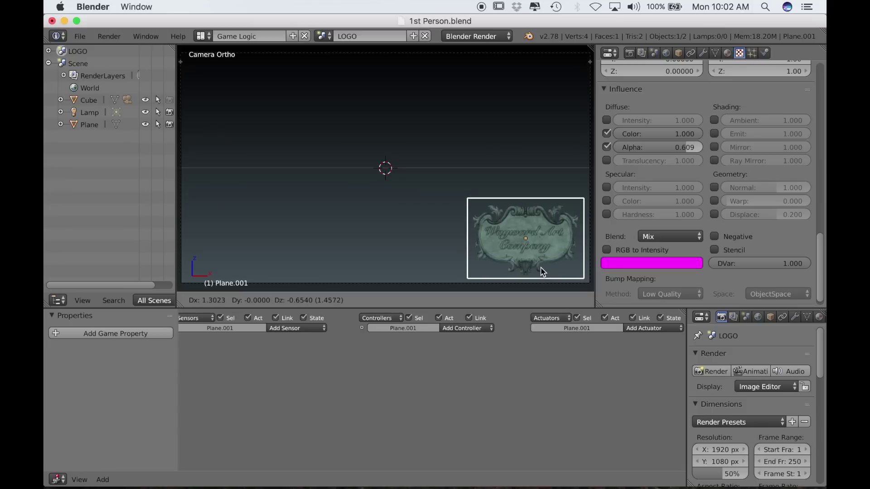
{"action": "left_click", "coordinate": [541, 267]}
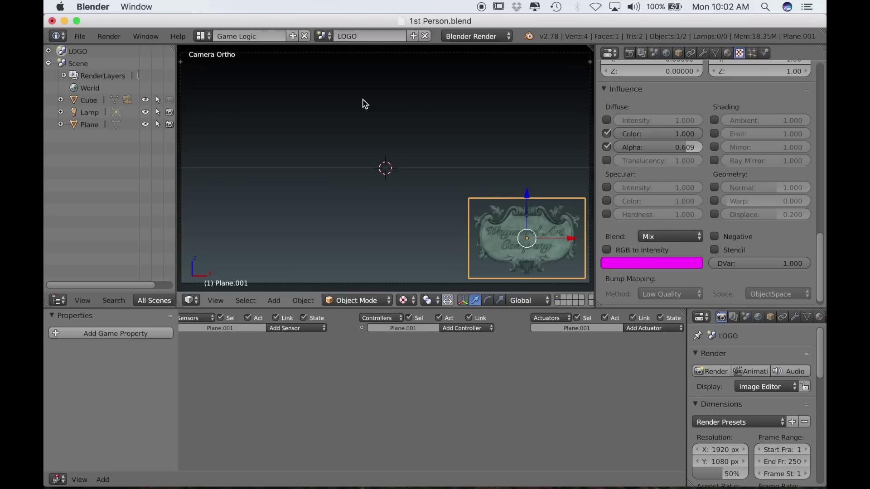
Step: Switch to the main scene named Scene and add an Always sensor to its camera
{"action": "left_click", "coordinate": [327, 40]}
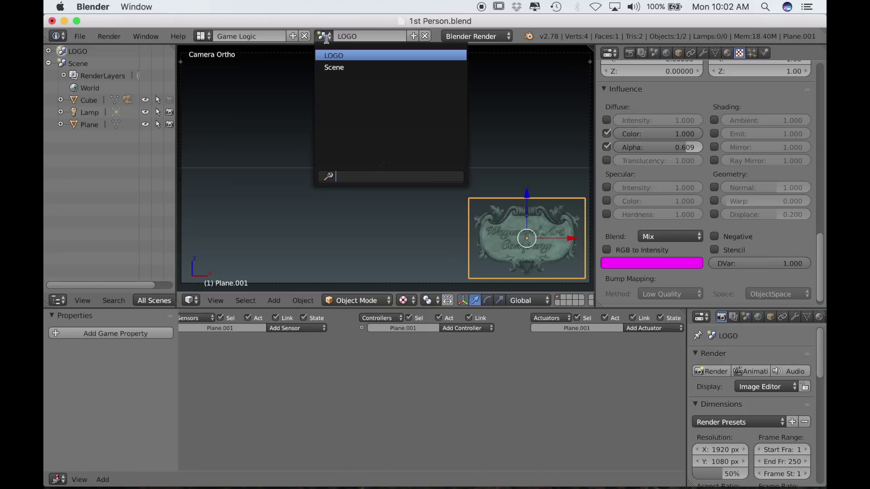
{"action": "left_click", "coordinate": [335, 62]}
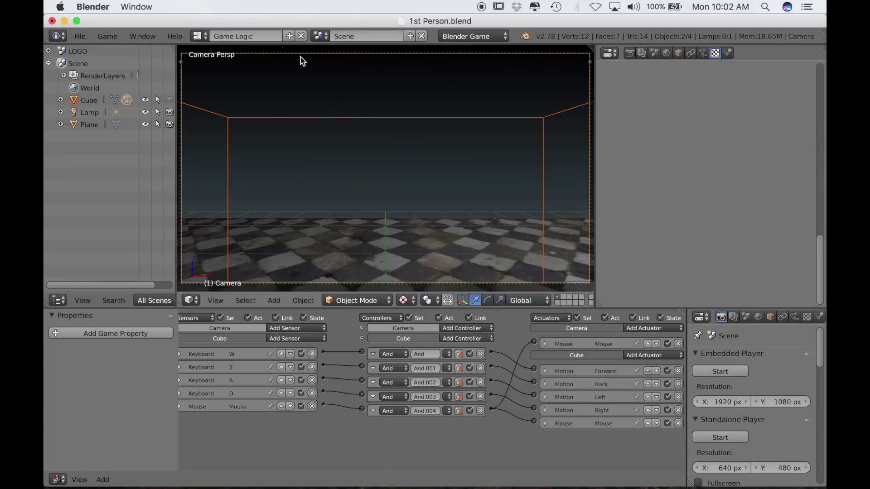
{"action": "right_click", "coordinate": [253, 57]}
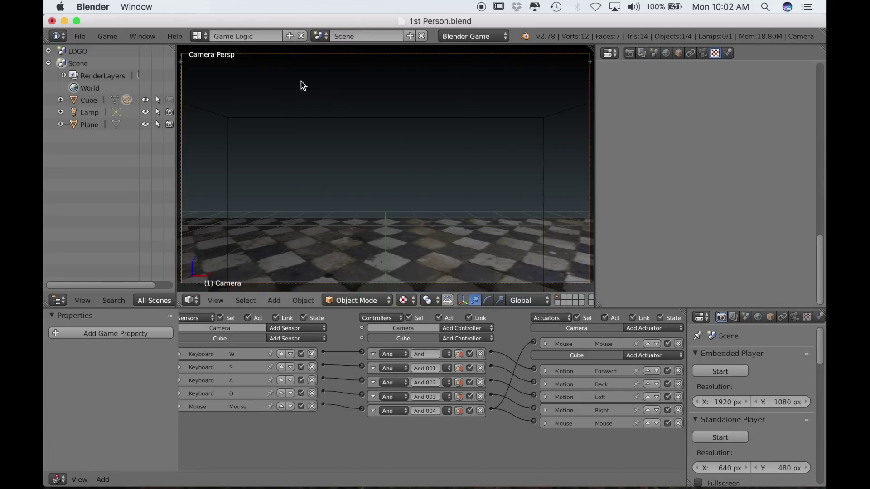
{"action": "left_click", "coordinate": [291, 329]}
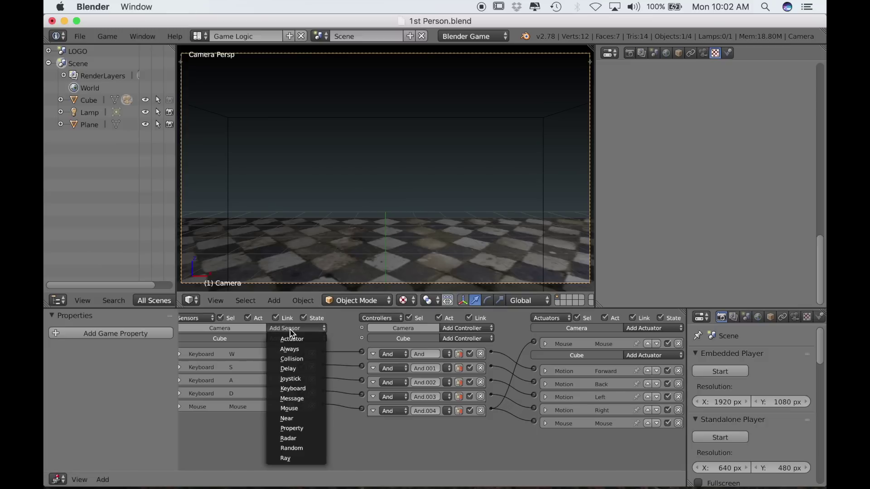
{"action": "left_click", "coordinate": [290, 349]}
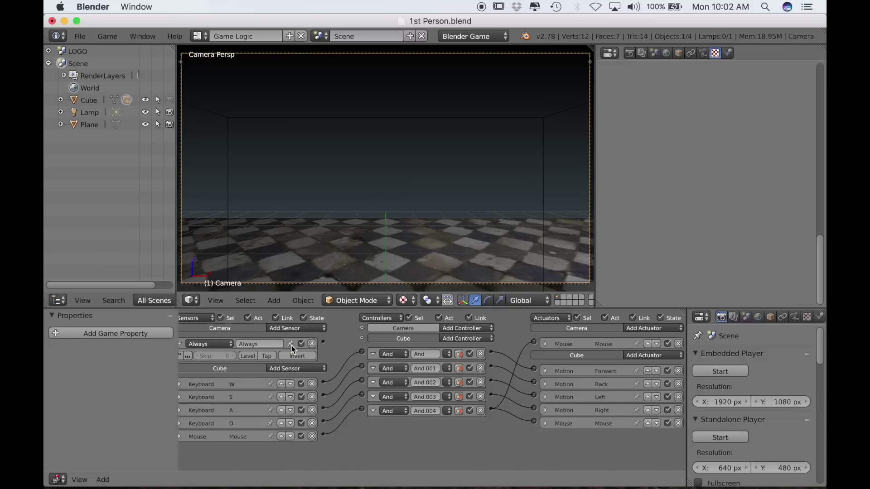
Step: Add an And controller to the camera and link its Always sensor to it
{"action": "left_click", "coordinate": [188, 343]}
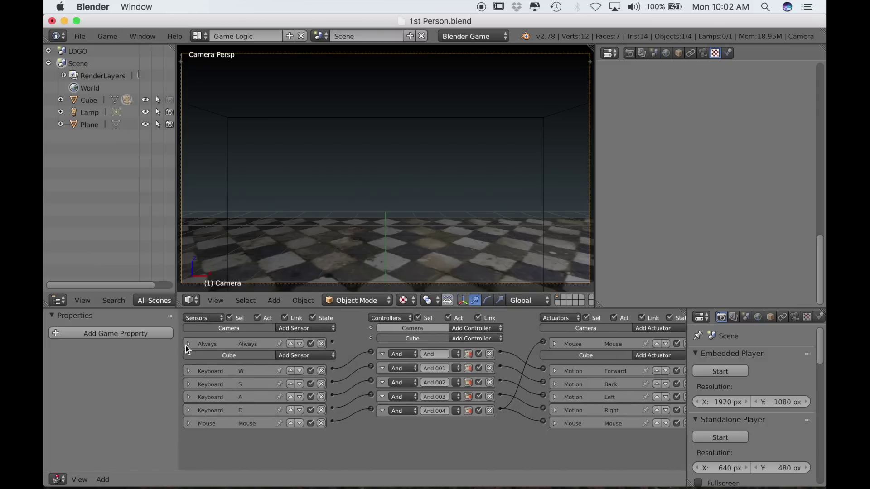
{"action": "left_click", "coordinate": [480, 328]}
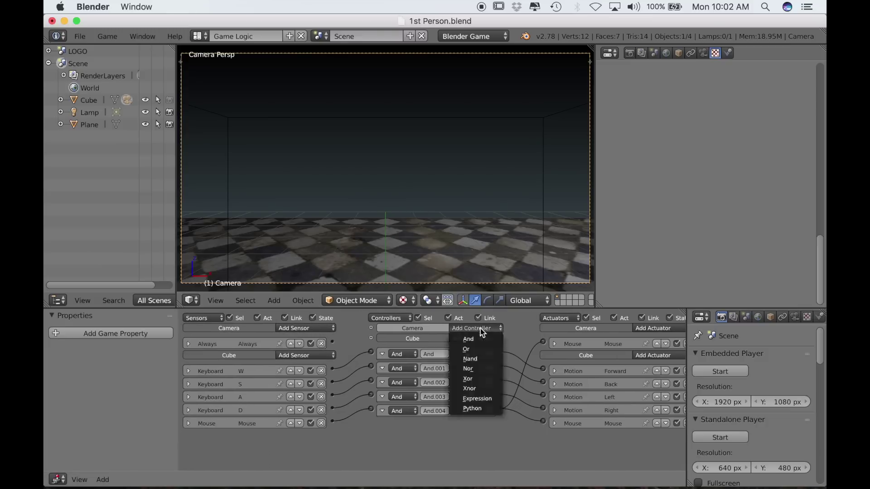
{"action": "left_click", "coordinate": [474, 340]}
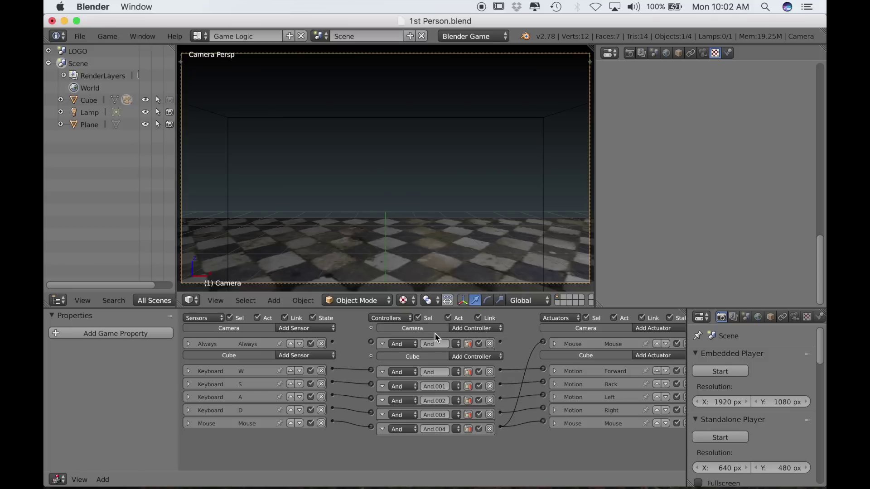
{"action": "left_click_drag", "start_coordinate": [332, 342], "coordinate": [370, 342]}
Step: Add a Scene actuator to the camera, driven by the new And controller, that adds LOGO as an overlay scene
{"action": "left_click", "coordinate": [654, 329]}
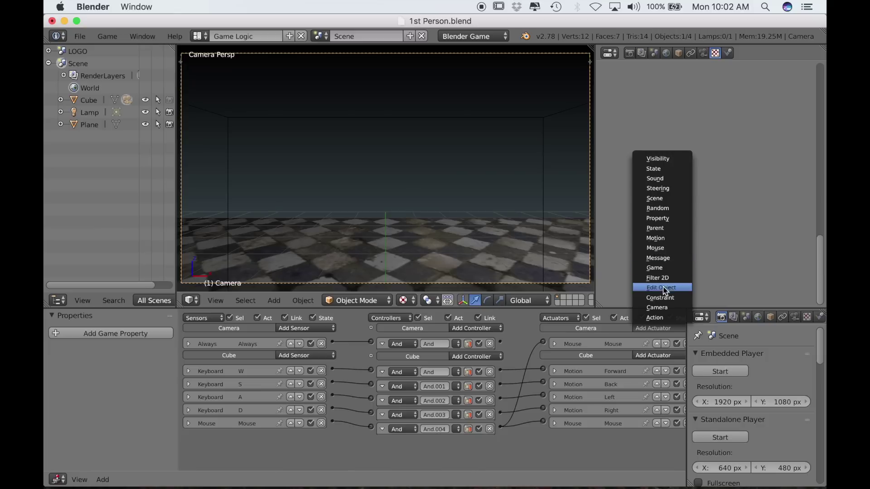
{"action": "left_click", "coordinate": [657, 198]}
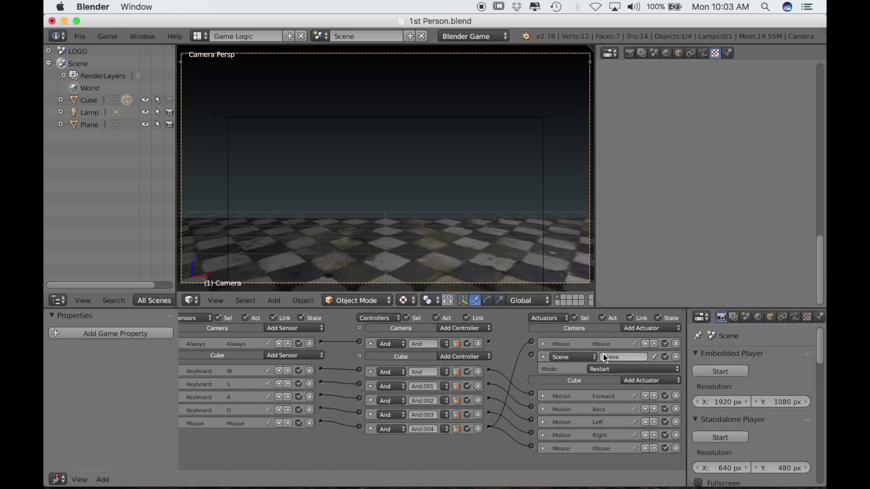
{"action": "left_click", "coordinate": [634, 370]}
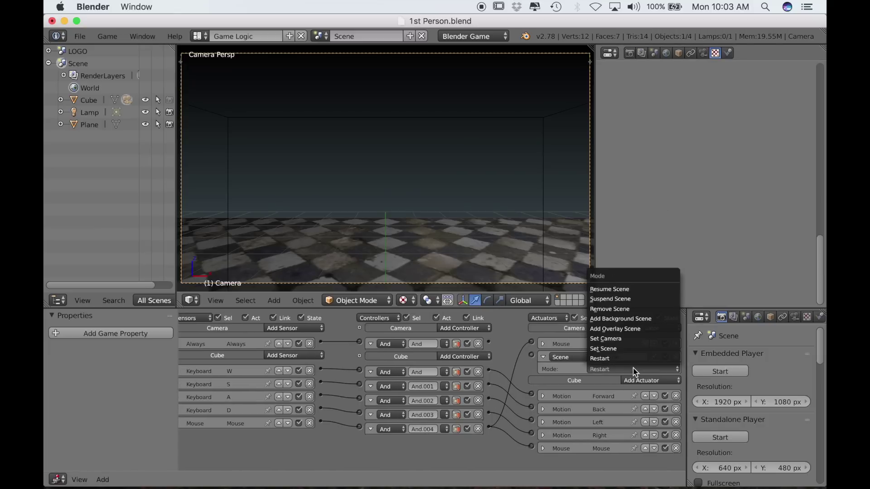
{"action": "left_click", "coordinate": [614, 333]}
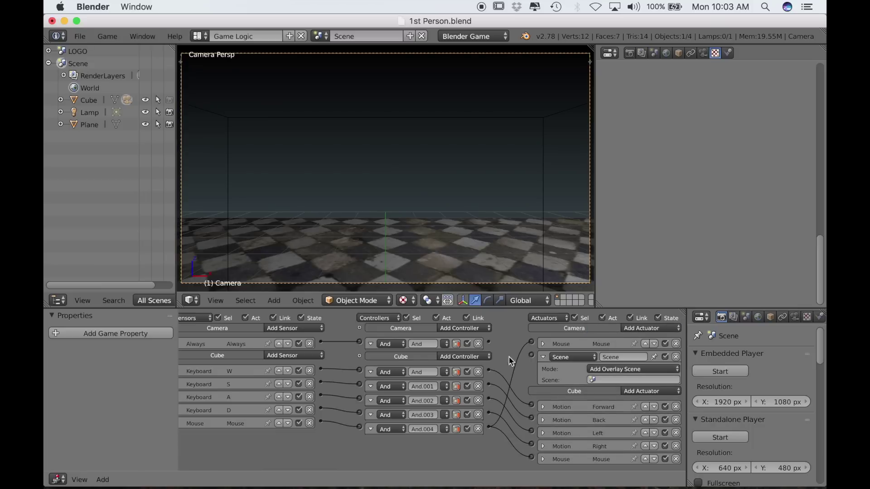
{"action": "left_click_drag", "start_coordinate": [489, 344], "coordinate": [532, 356]}
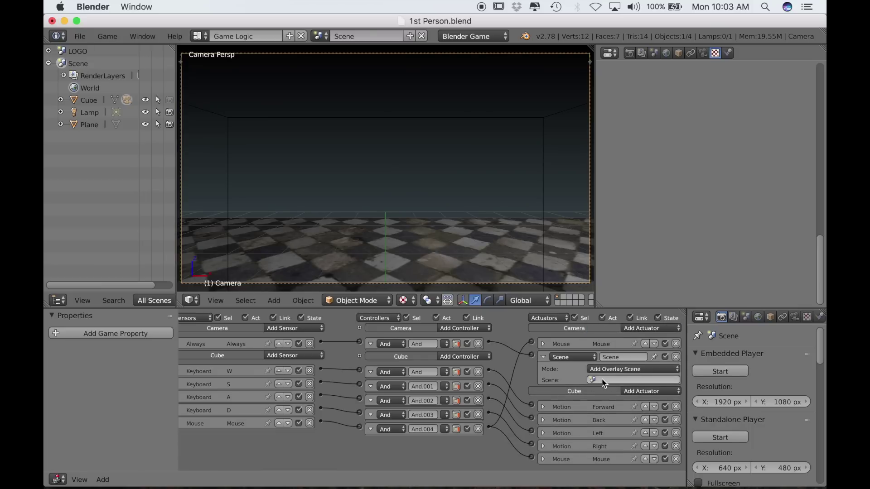
{"action": "left_click", "coordinate": [600, 380]}
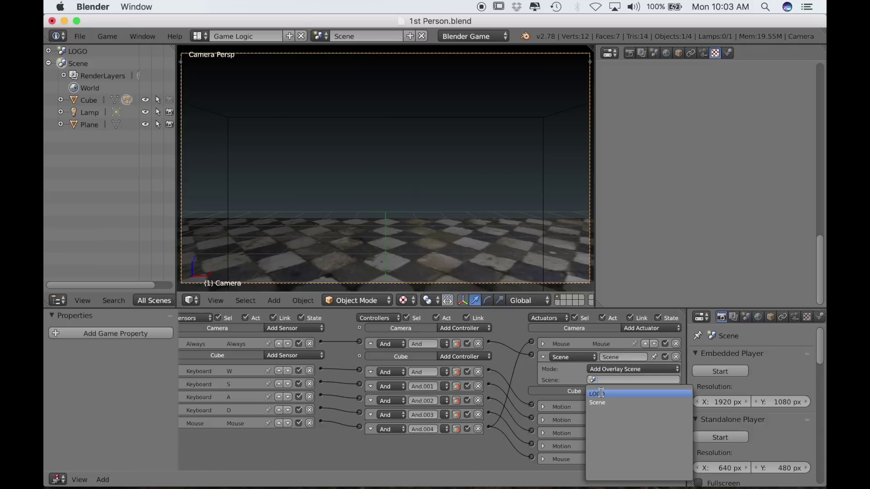
{"action": "left_click", "coordinate": [600, 393]}
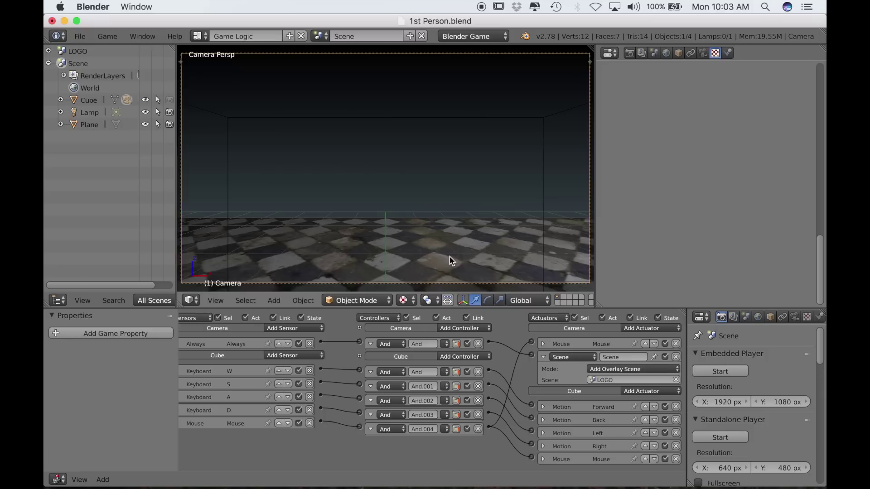
Step: Run the game to check the logo overlay on the main scene
{"action": "scroll", "coordinate": [452, 261], "scroll_direction": "up", "scroll_amount": 2}
{"action": "key", "text": "p"}
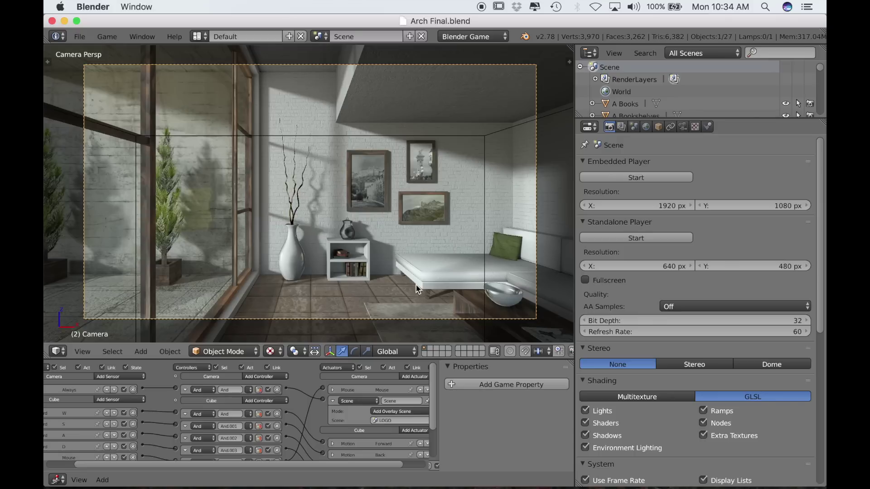
Step: Run the game in Arch Final.blend and walk around the room to check the movement, mouse look and logo overlay
{"action": "scroll", "coordinate": [417, 291], "scroll_direction": "up", "scroll_amount": 3}
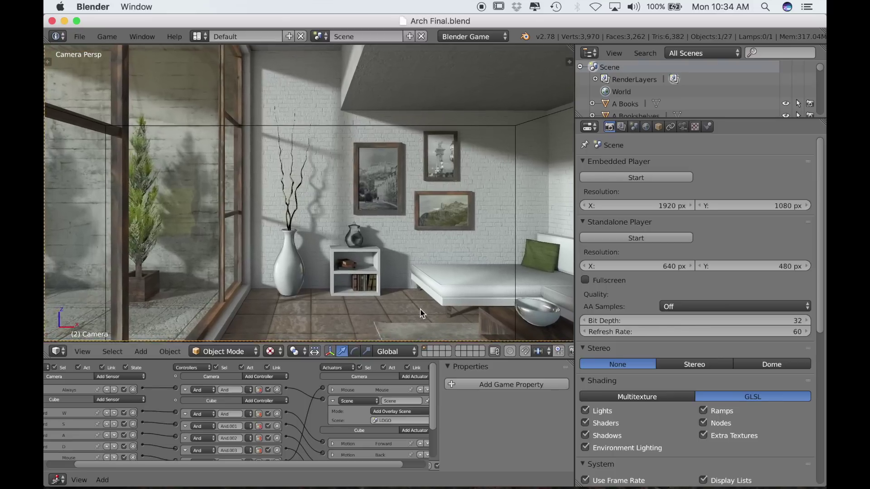
{"action": "scroll", "coordinate": [420, 309], "scroll_direction": "up", "scroll_amount": 1}
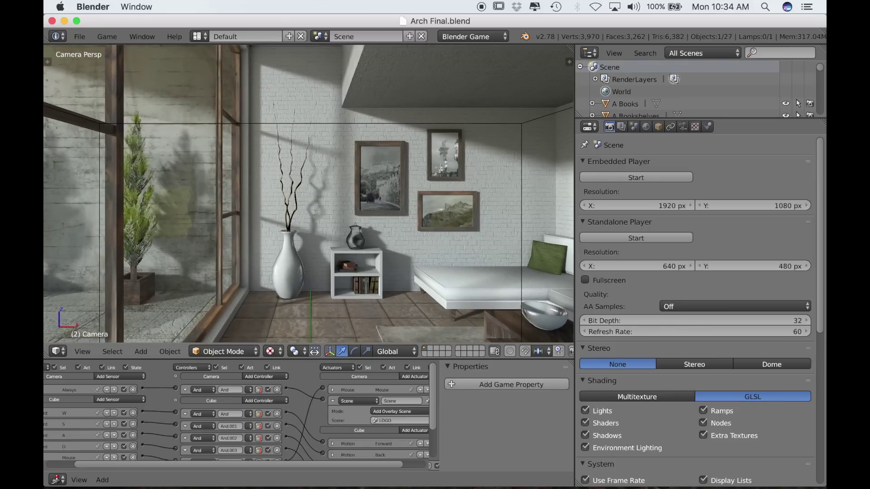
{"action": "key", "text": "p"}
{"action": "key", "text": "w"}
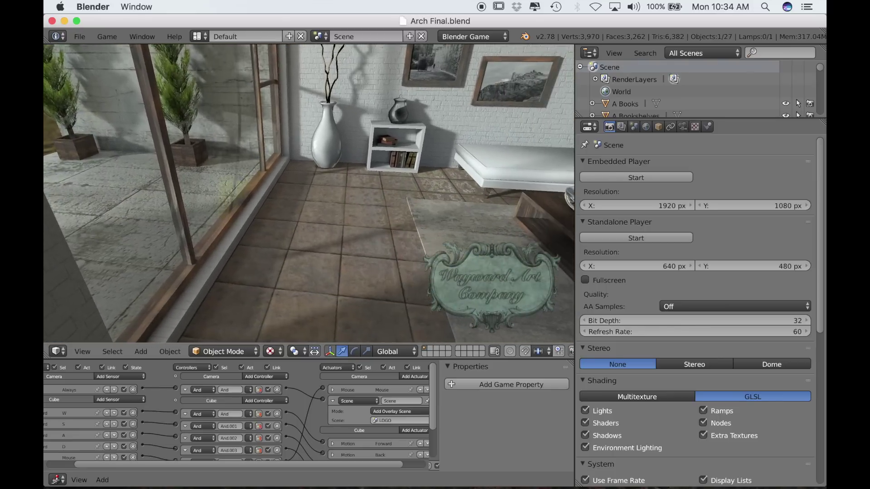
{"action": "key", "text": "w"}
{"action": "key", "text": "w"}
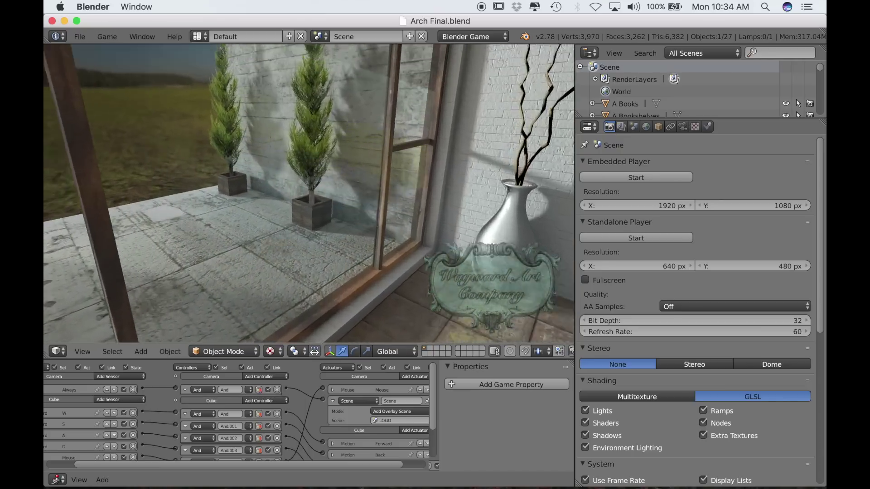
{"action": "key", "text": "w"}
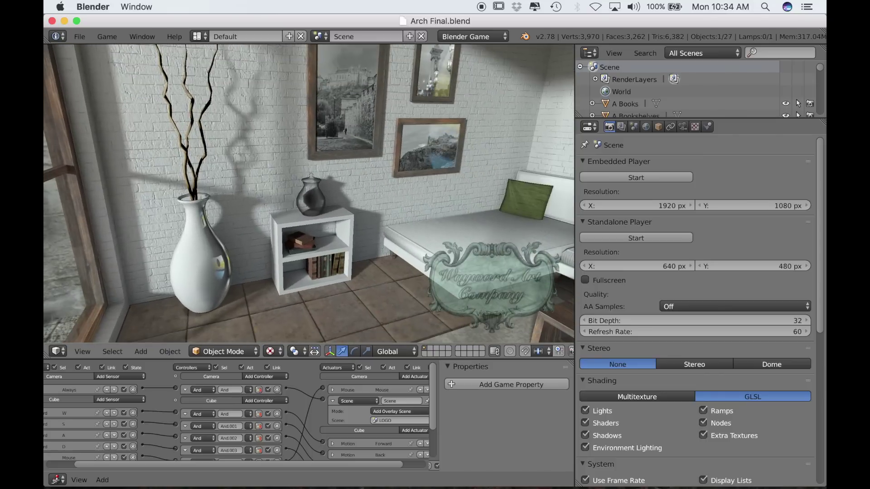
{"action": "key", "text": "w"}
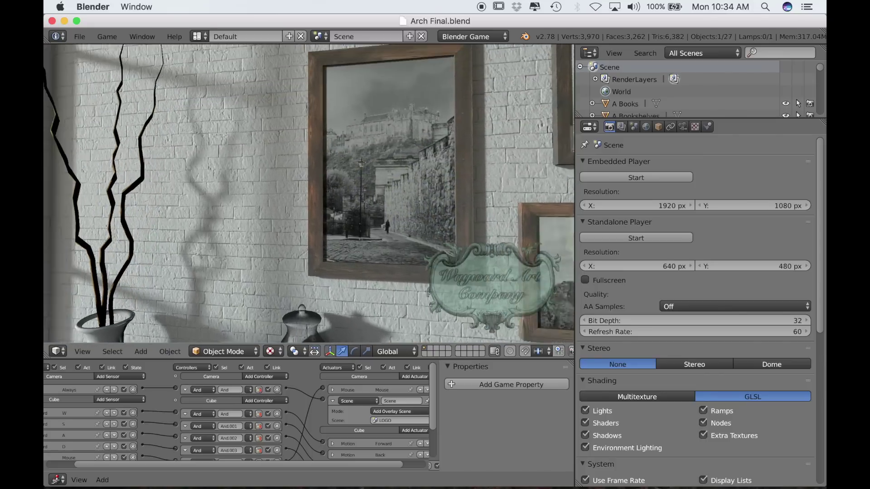
{"action": "key", "text": "w"}
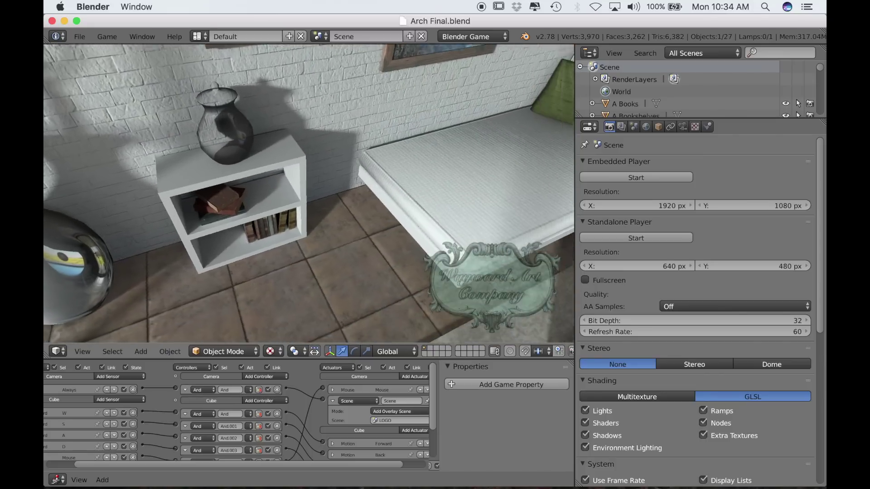
{"action": "key", "text": "w"}
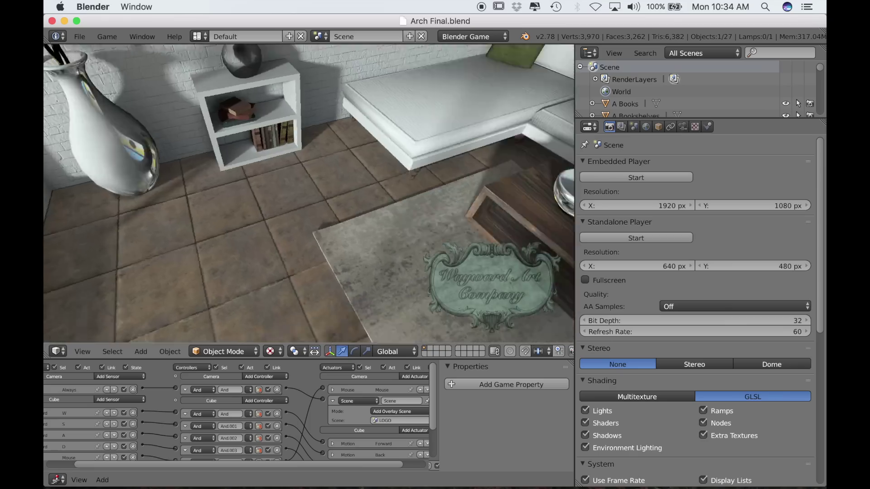
{"action": "key", "text": "w"}
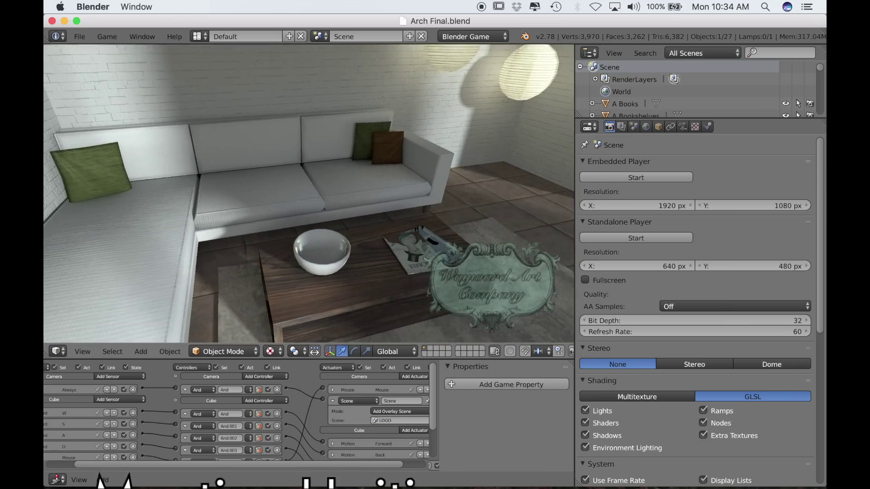
{"action": "key", "text": "w"}
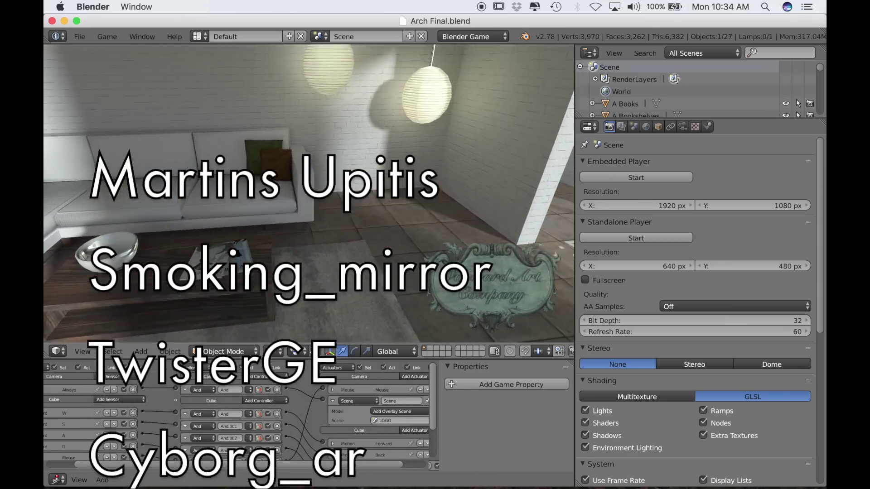
{"action": "key", "text": "a"}
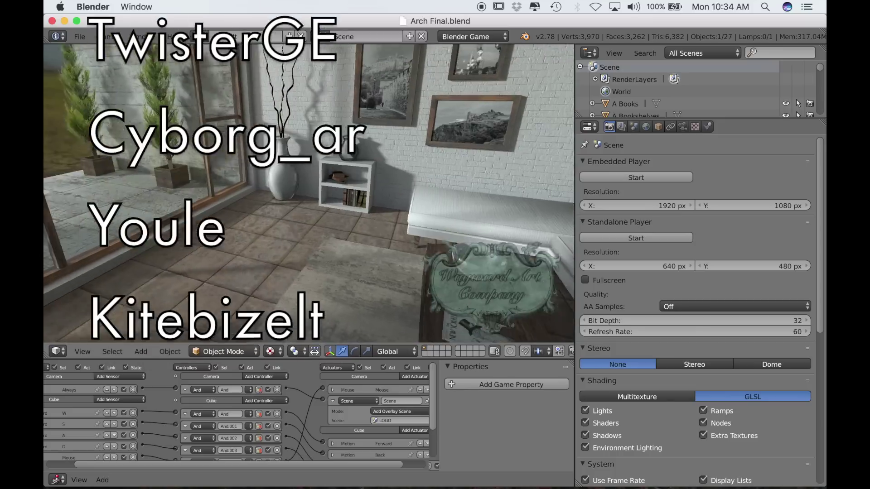
{"action": "key", "text": "d"}
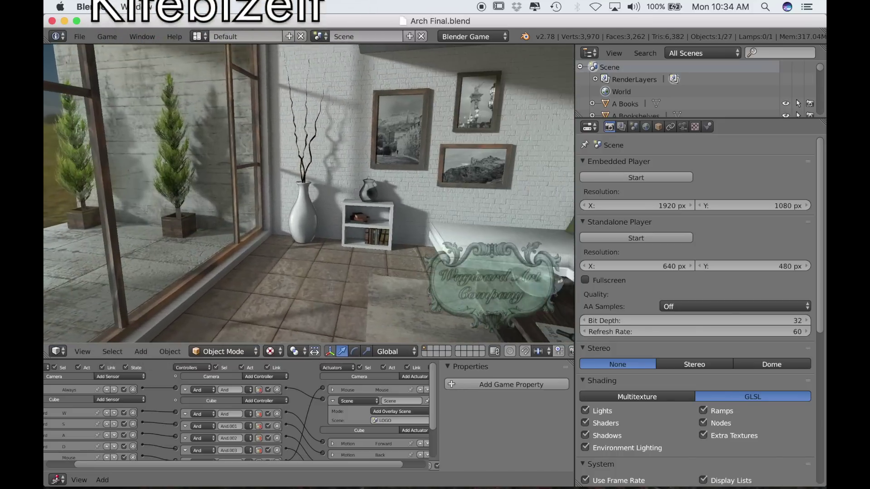
{"action": "key", "text": "Escape"}
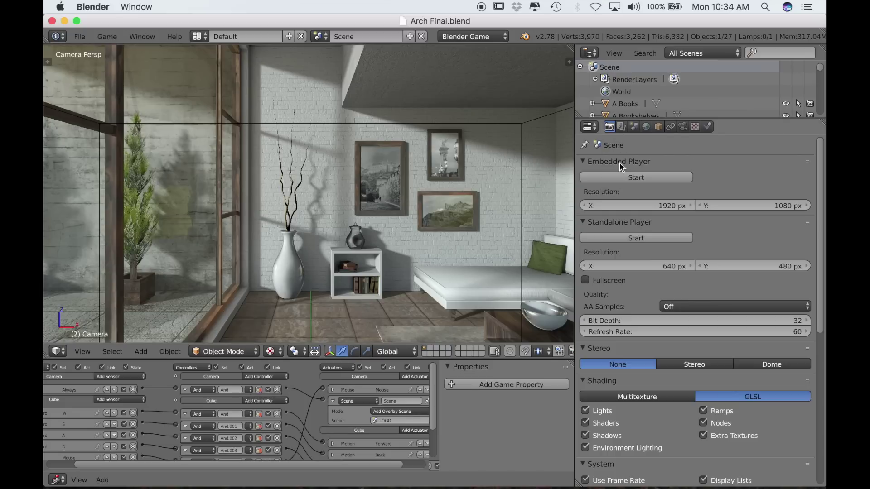
Step: Expand the Post-Processing Filters section and move it up between the Shading and System sections
{"action": "left_click_drag", "start_coordinate": [820, 276], "coordinate": [822, 455]}
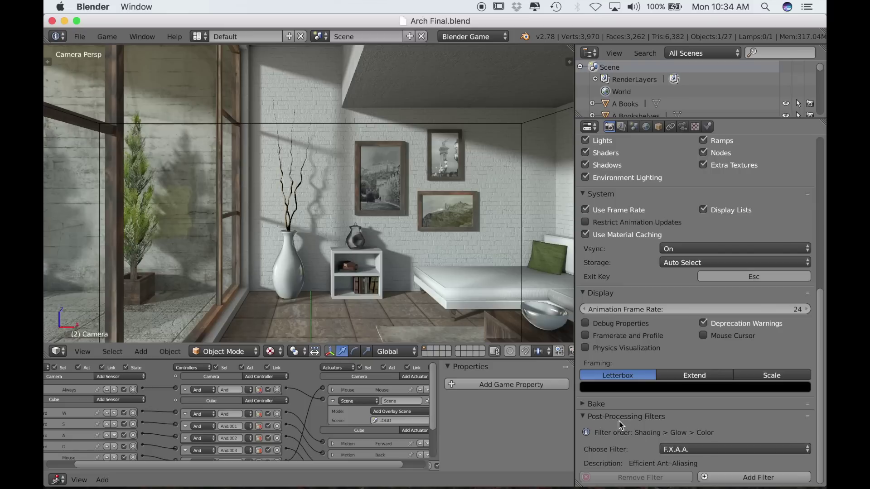
{"action": "left_click", "coordinate": [586, 417]}
{"action": "left_click", "coordinate": [584, 415]}
{"action": "left_click", "coordinate": [585, 416]}
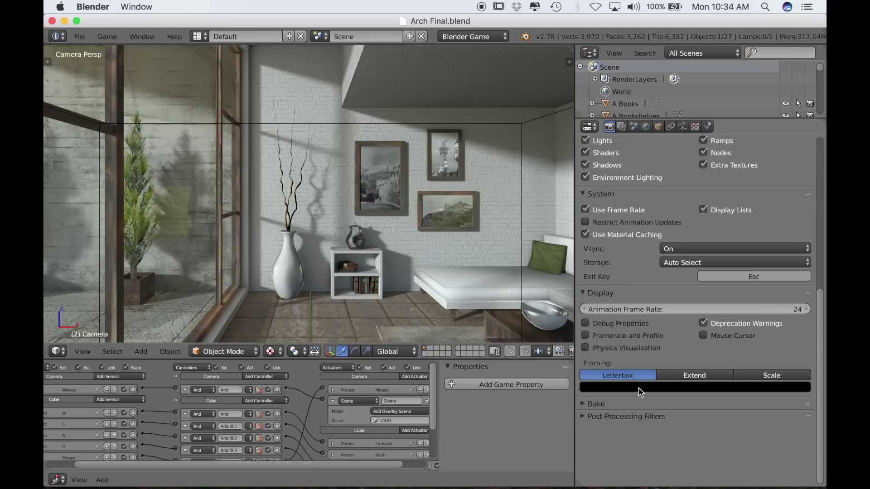
{"action": "left_click", "coordinate": [584, 417]}
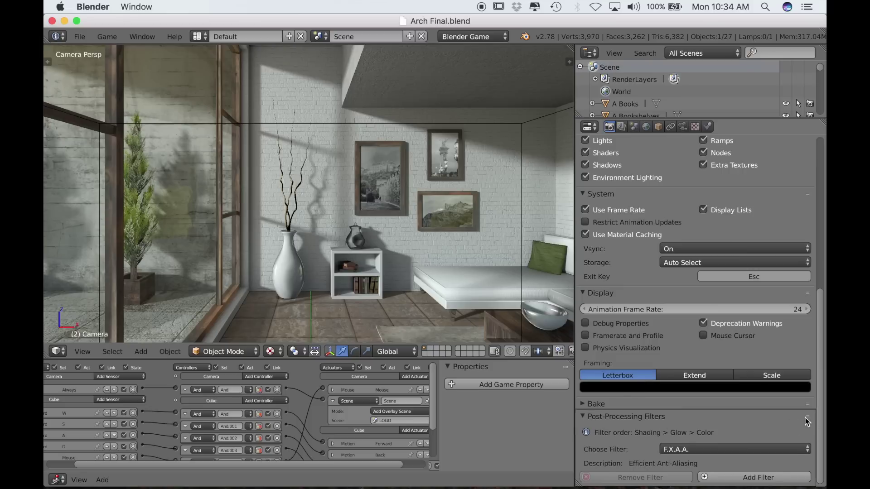
{"action": "left_click_drag", "start_coordinate": [804, 416], "coordinate": [808, 210]}
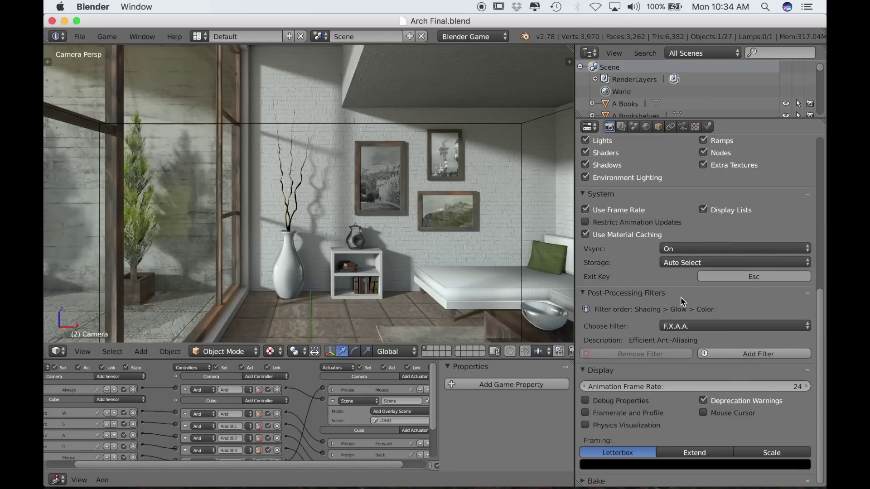
{"action": "left_click_drag", "start_coordinate": [809, 297], "coordinate": [751, 211]}
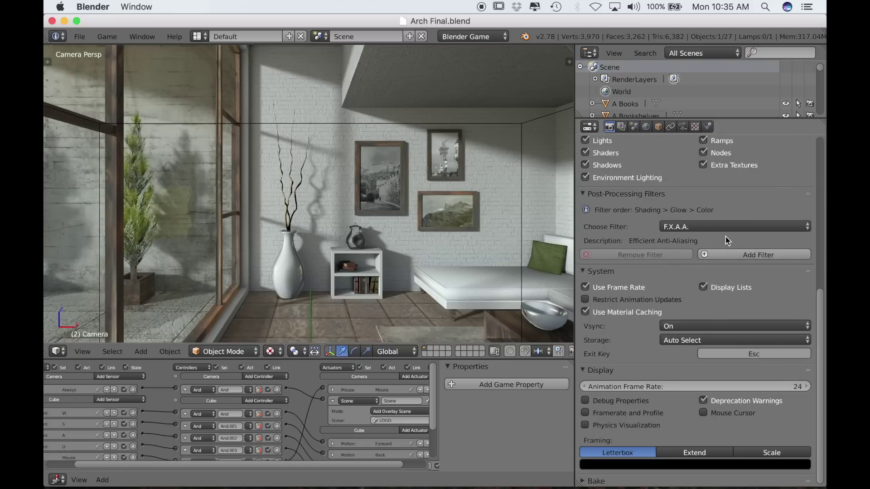
Step: Add the F.X.A.A. post-processing filter to the camera and inspect its Filter 2D actuator
{"action": "left_click", "coordinate": [686, 228]}
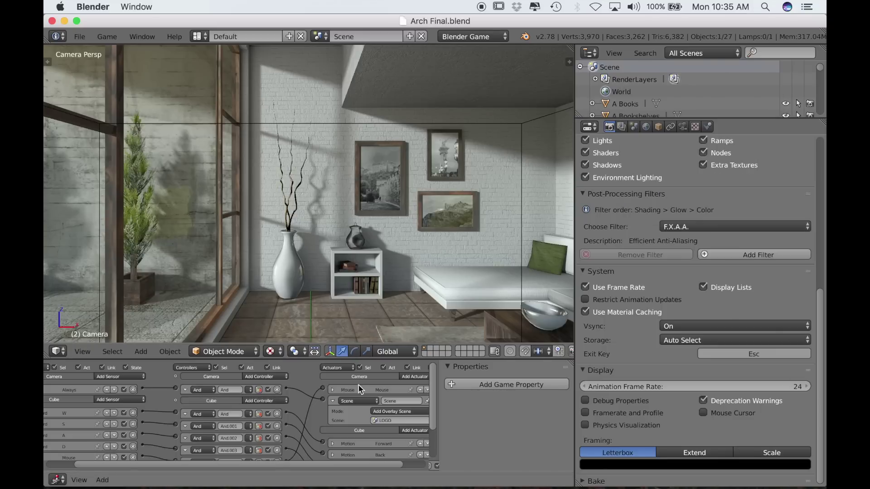
{"action": "middle_click_drag", "start_coordinate": [362, 396], "coordinate": [313, 399]}
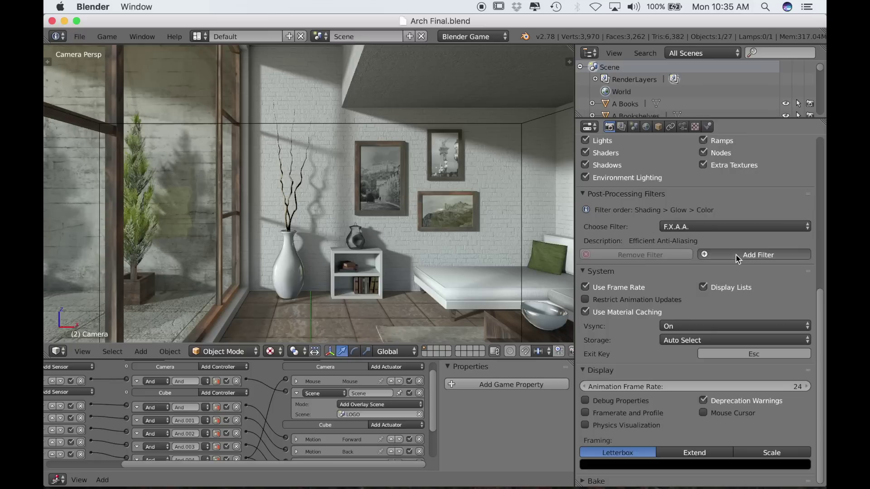
{"action": "left_click", "coordinate": [735, 254]}
{"action": "scroll", "coordinate": [332, 441], "scroll_direction": "up", "scroll_amount": 1}
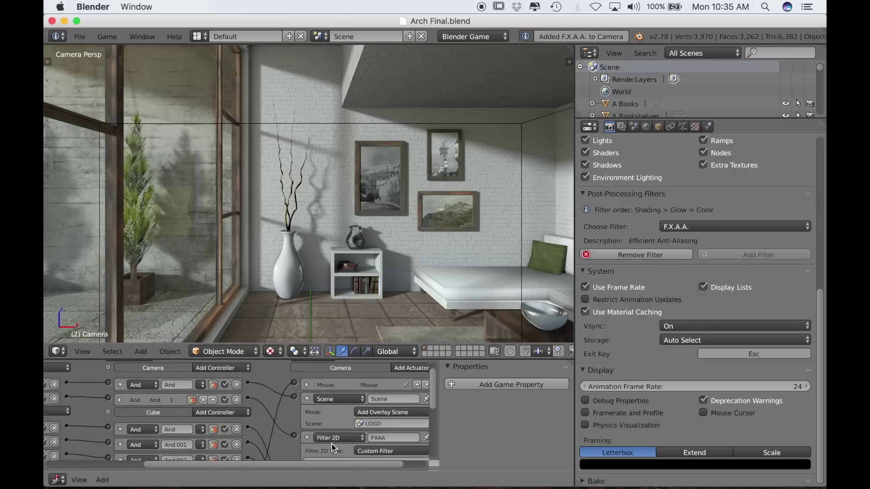
{"action": "middle_click_drag", "start_coordinate": [332, 441], "coordinate": [302, 411]}
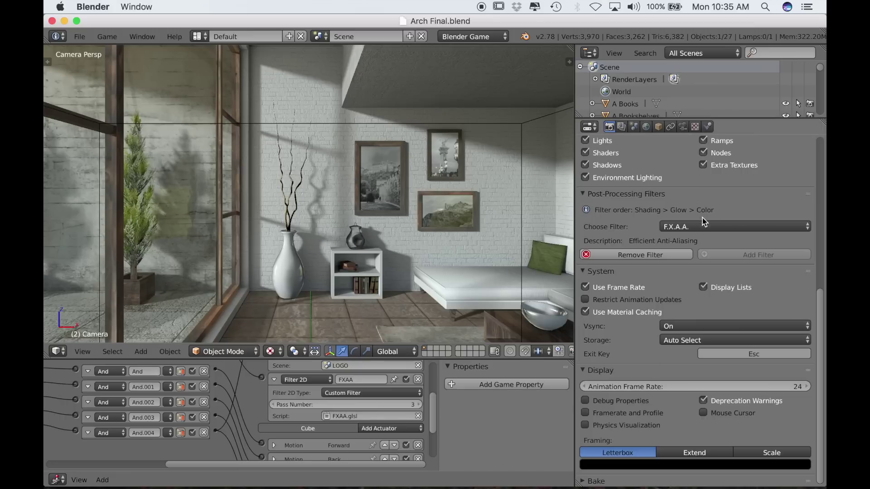
Step: Add the D.O.F. post-processing filter to the camera, inspect its Filter 2D actuator and test the depth of field in the running game
{"action": "left_click", "coordinate": [724, 227]}
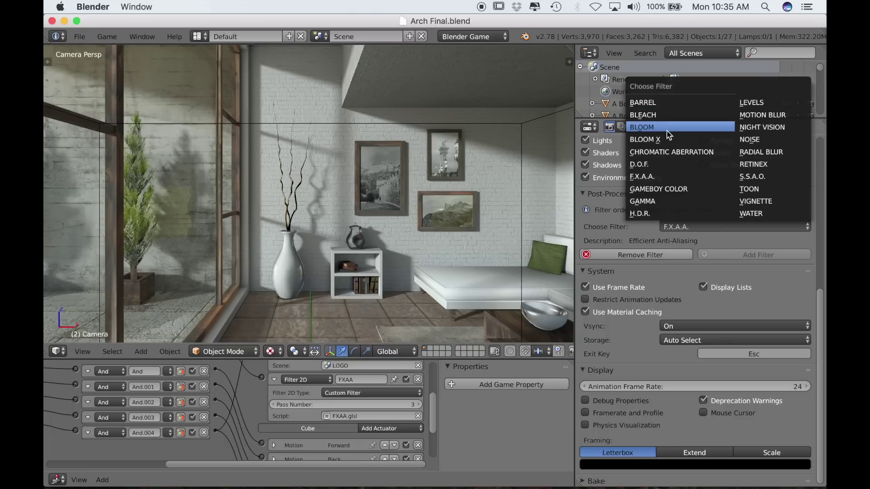
{"action": "left_click", "coordinate": [656, 166]}
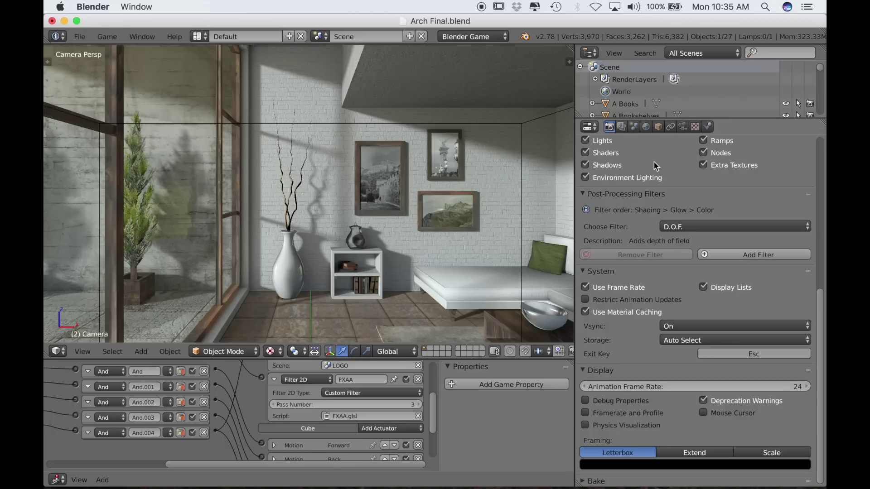
{"action": "left_click", "coordinate": [746, 255]}
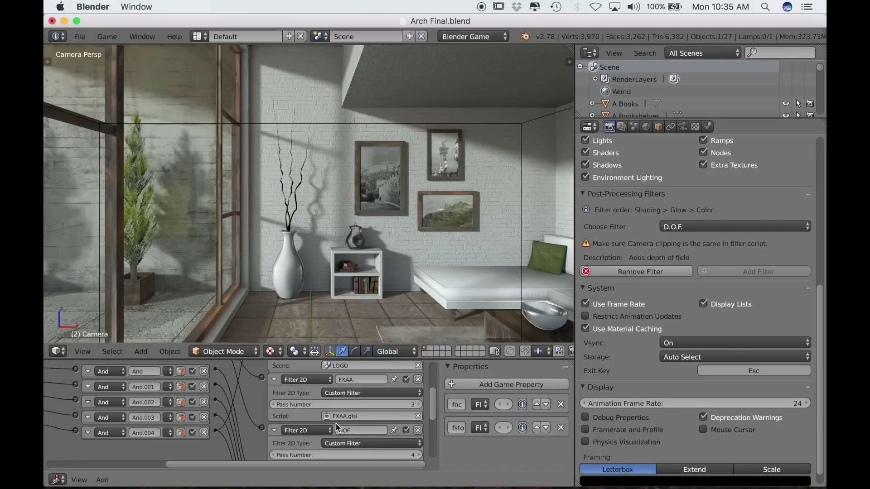
{"action": "scroll", "coordinate": [338, 435], "scroll_direction": "down", "scroll_amount": 1}
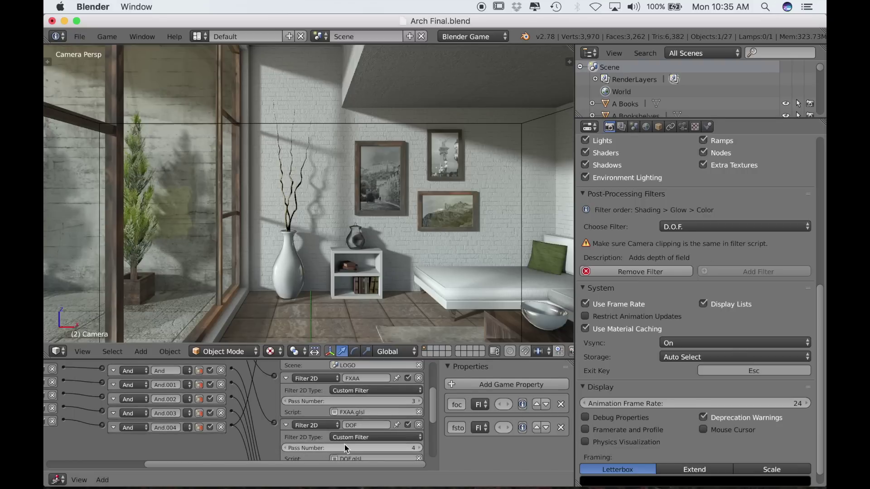
{"action": "scroll", "coordinate": [346, 448], "scroll_direction": "down", "scroll_amount": 2}
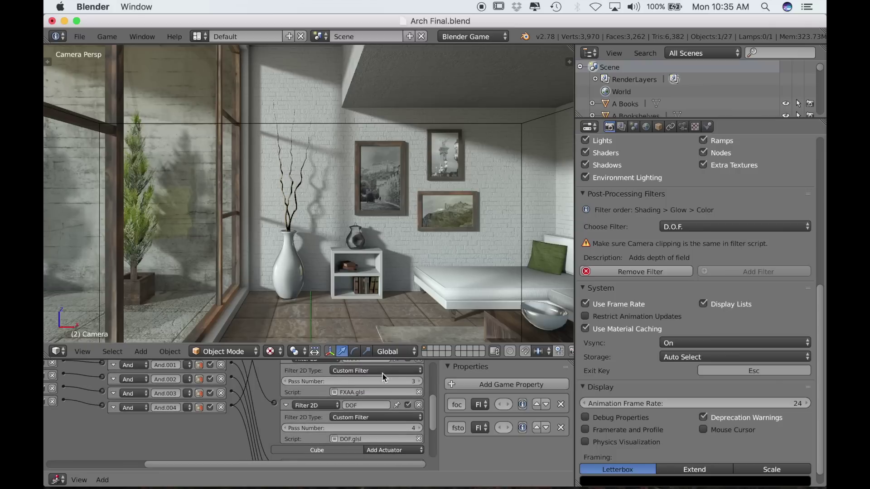
{"action": "scroll", "coordinate": [371, 383], "scroll_direction": "up", "scroll_amount": 1}
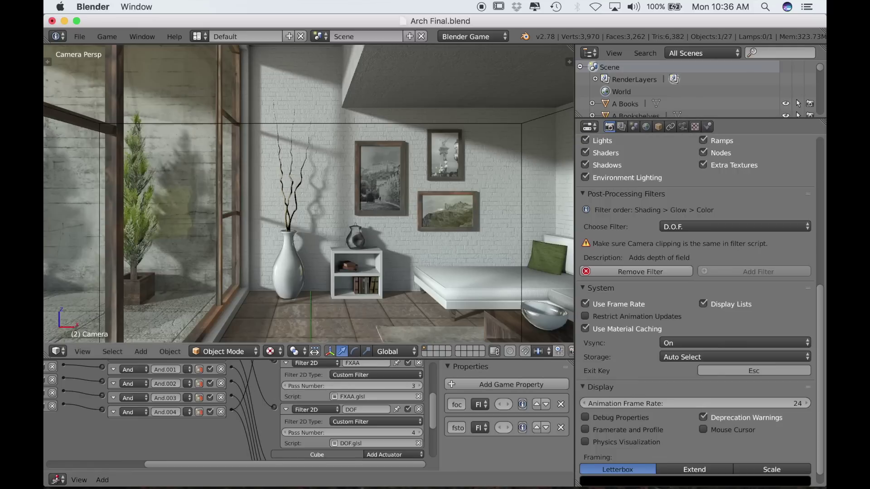
{"action": "key", "text": "p"}
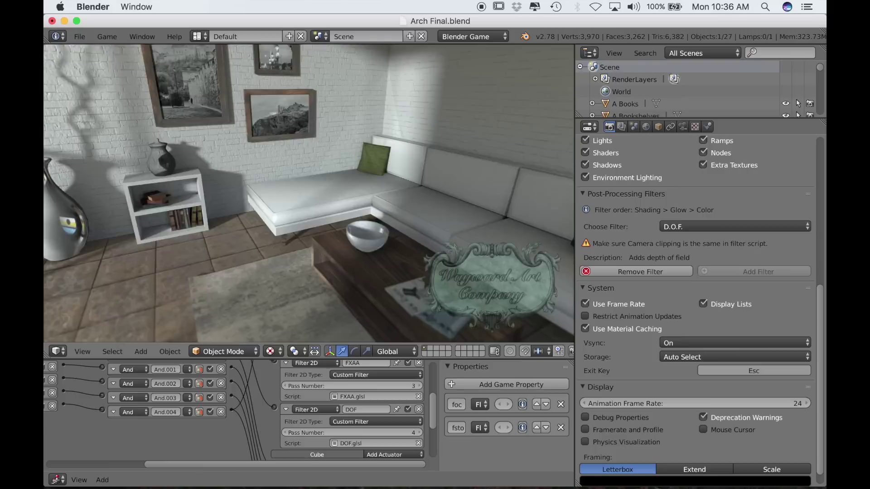
{"action": "key", "text": "Escape"}
Step: Add the VIGNETTE and BLOOM post-processing filters to the camera
{"action": "left_click", "coordinate": [720, 228]}
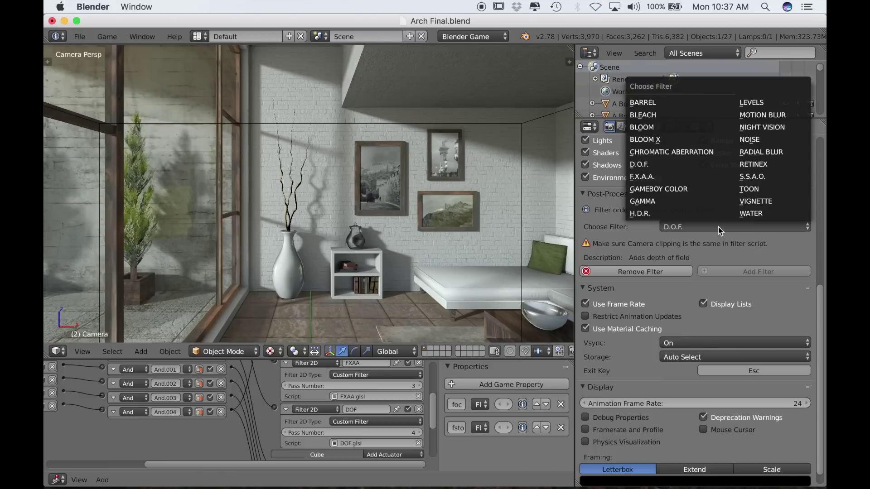
{"action": "left_click", "coordinate": [754, 204]}
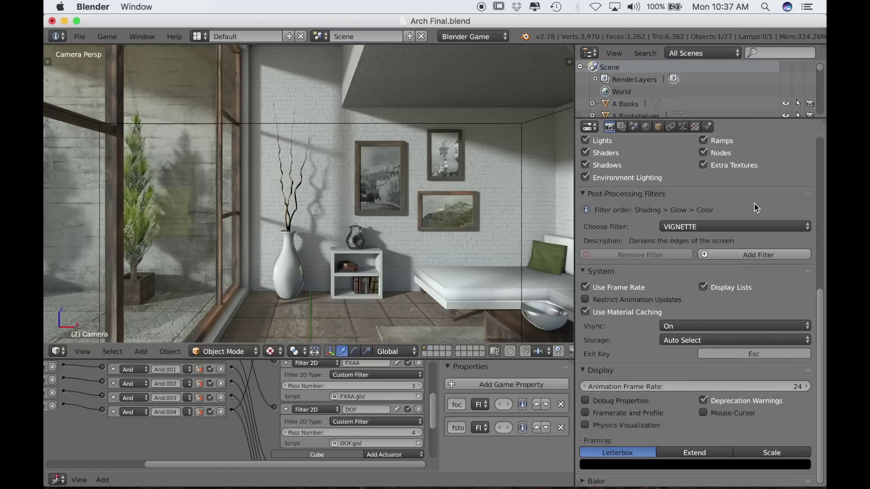
{"action": "left_click", "coordinate": [743, 255]}
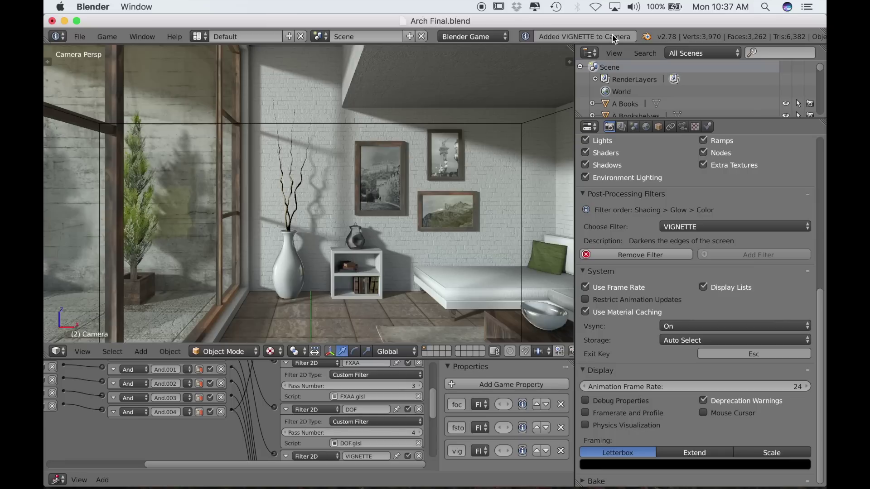
{"action": "left_click", "coordinate": [701, 226]}
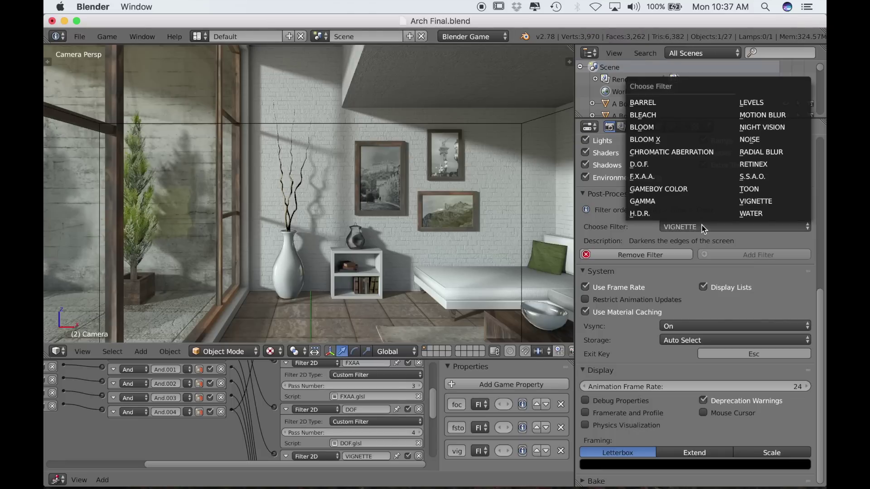
{"action": "left_click", "coordinate": [661, 128]}
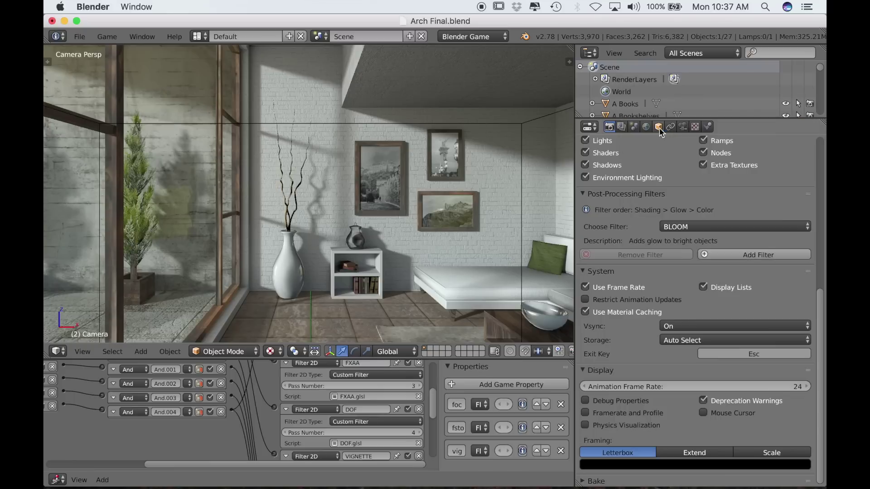
{"action": "left_click", "coordinate": [734, 257]}
{"action": "left_click", "coordinate": [734, 230]}
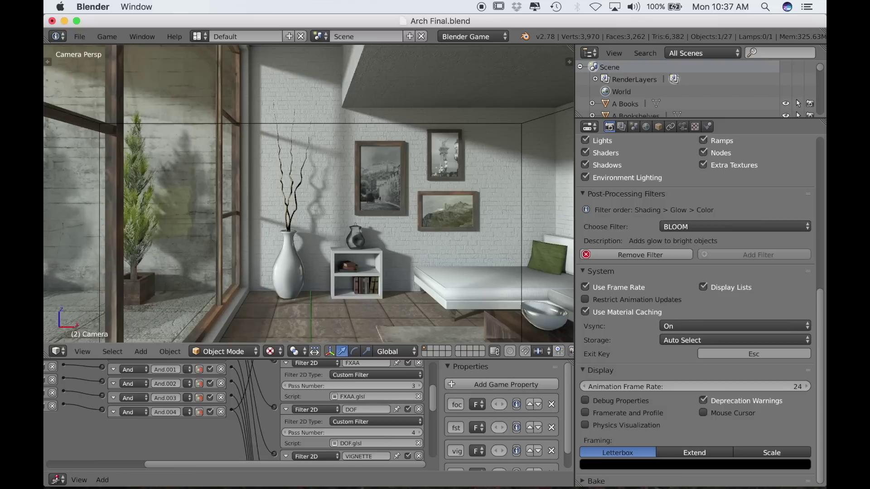
Step: Run the game and look around the room to check the combined vignette, bloom and depth-of-field filters
{"action": "key", "text": "p"}
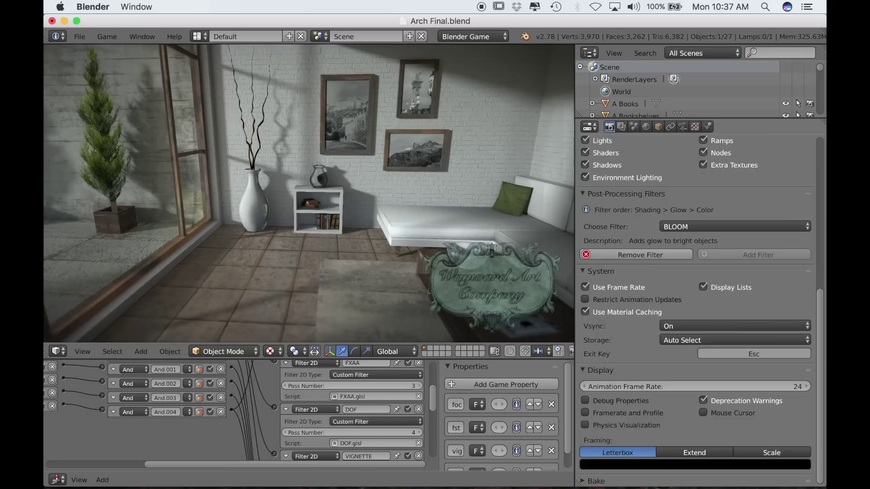
{"action": "key", "text": "Escape"}
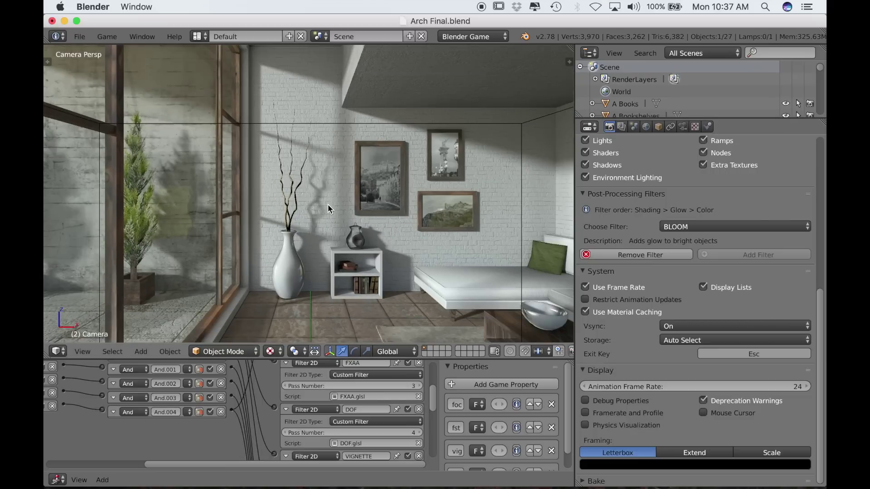
{"action": "key", "text": "p"}
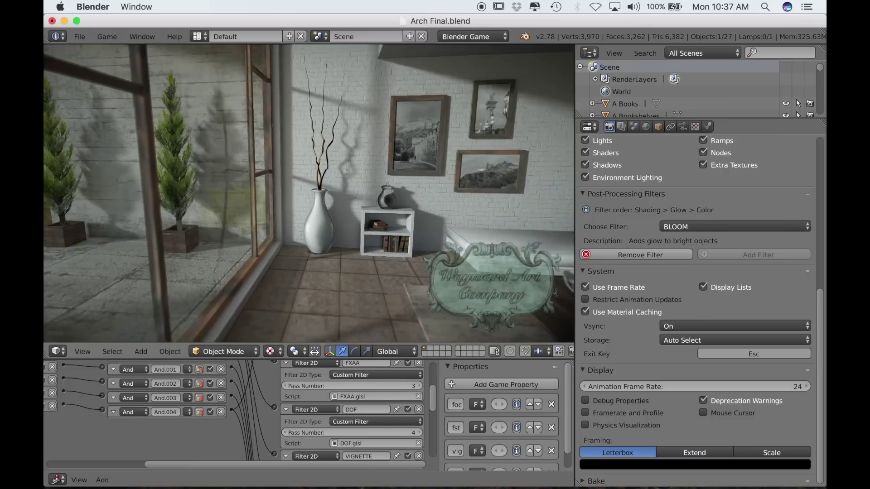